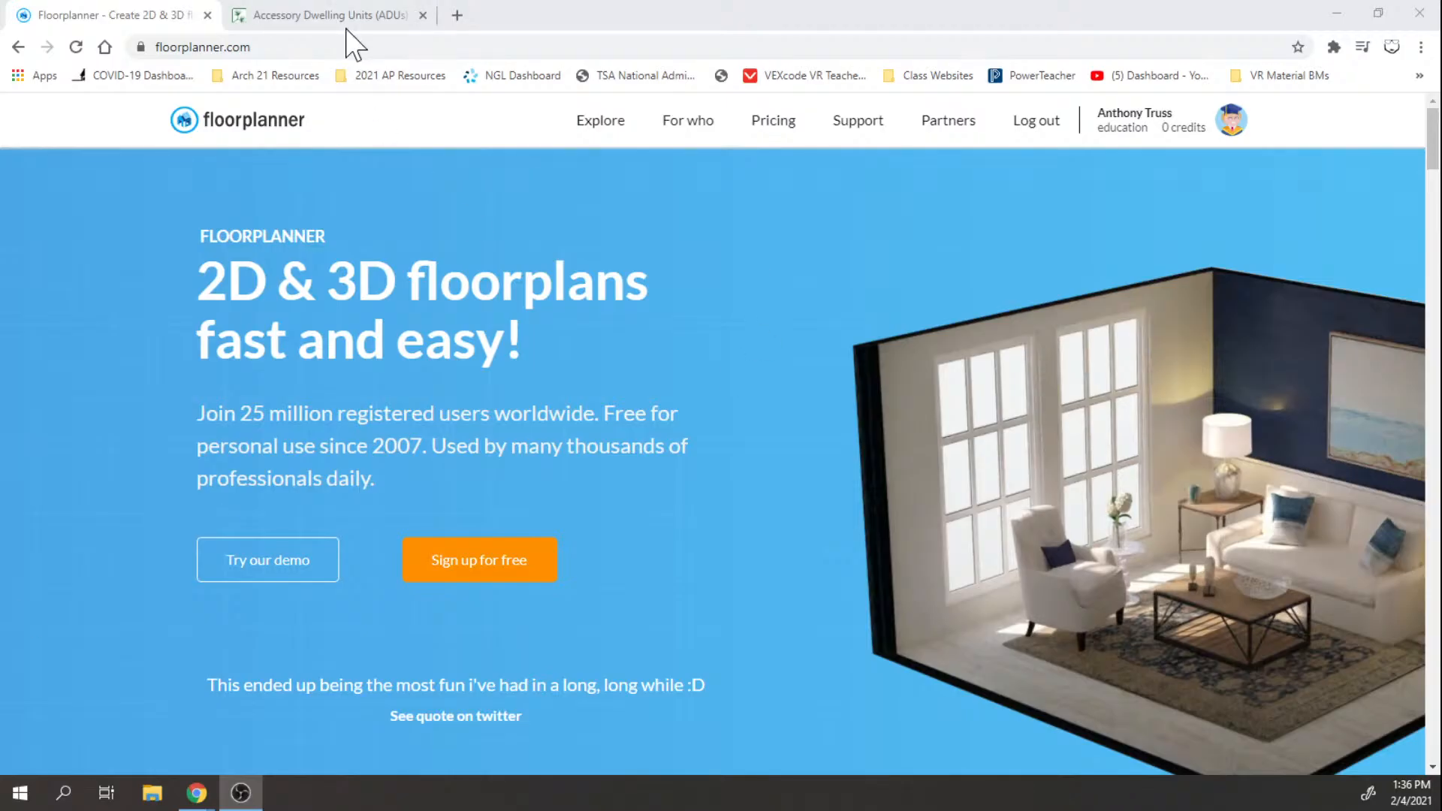
Step: Look through the sample ADU floor plans on the City of Del Mar page and open the two-bedroom plan's PDF
{"action": "left_click", "coordinate": [308, 13]}
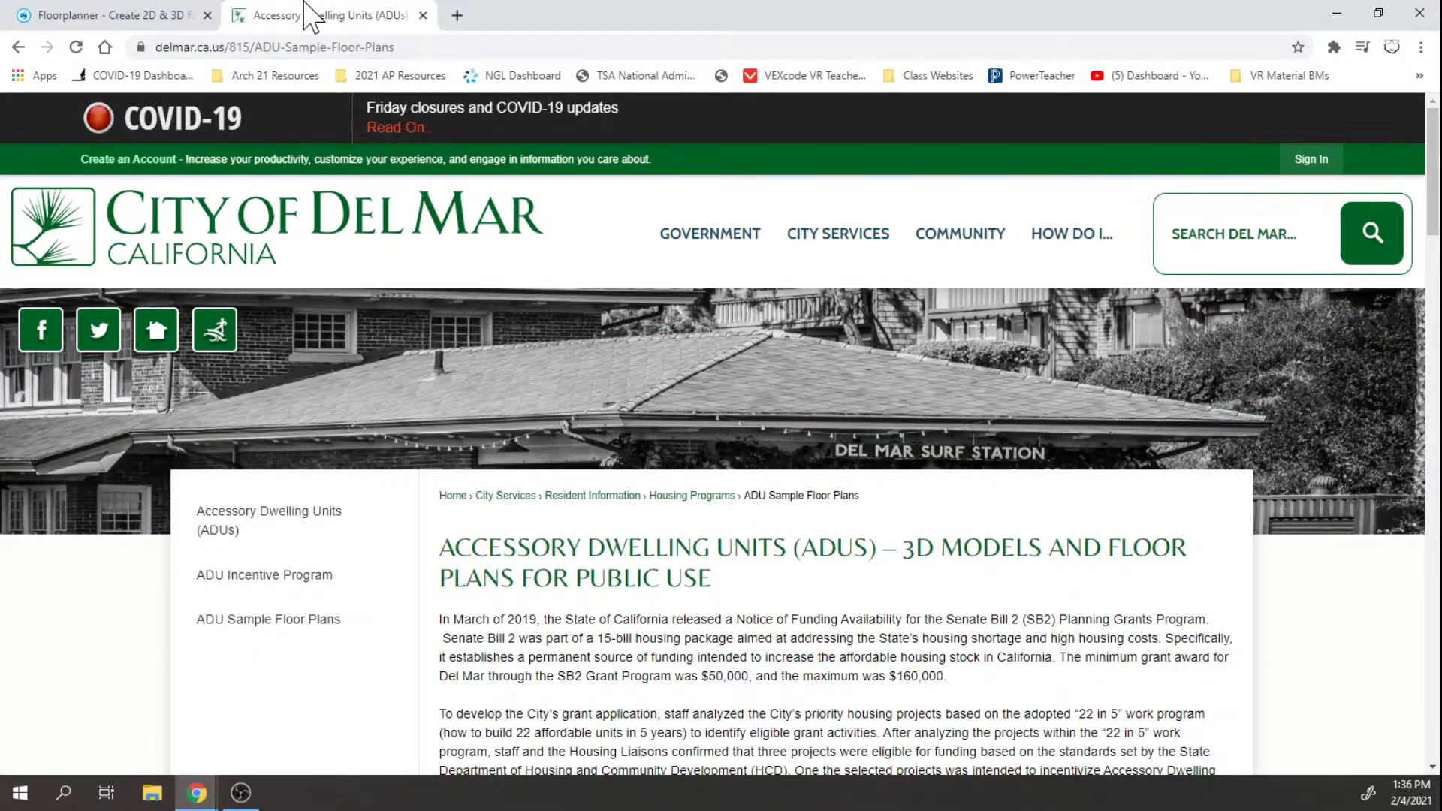
{"action": "scroll", "coordinate": [513, 398], "scroll_direction": "down", "scroll_amount": 3}
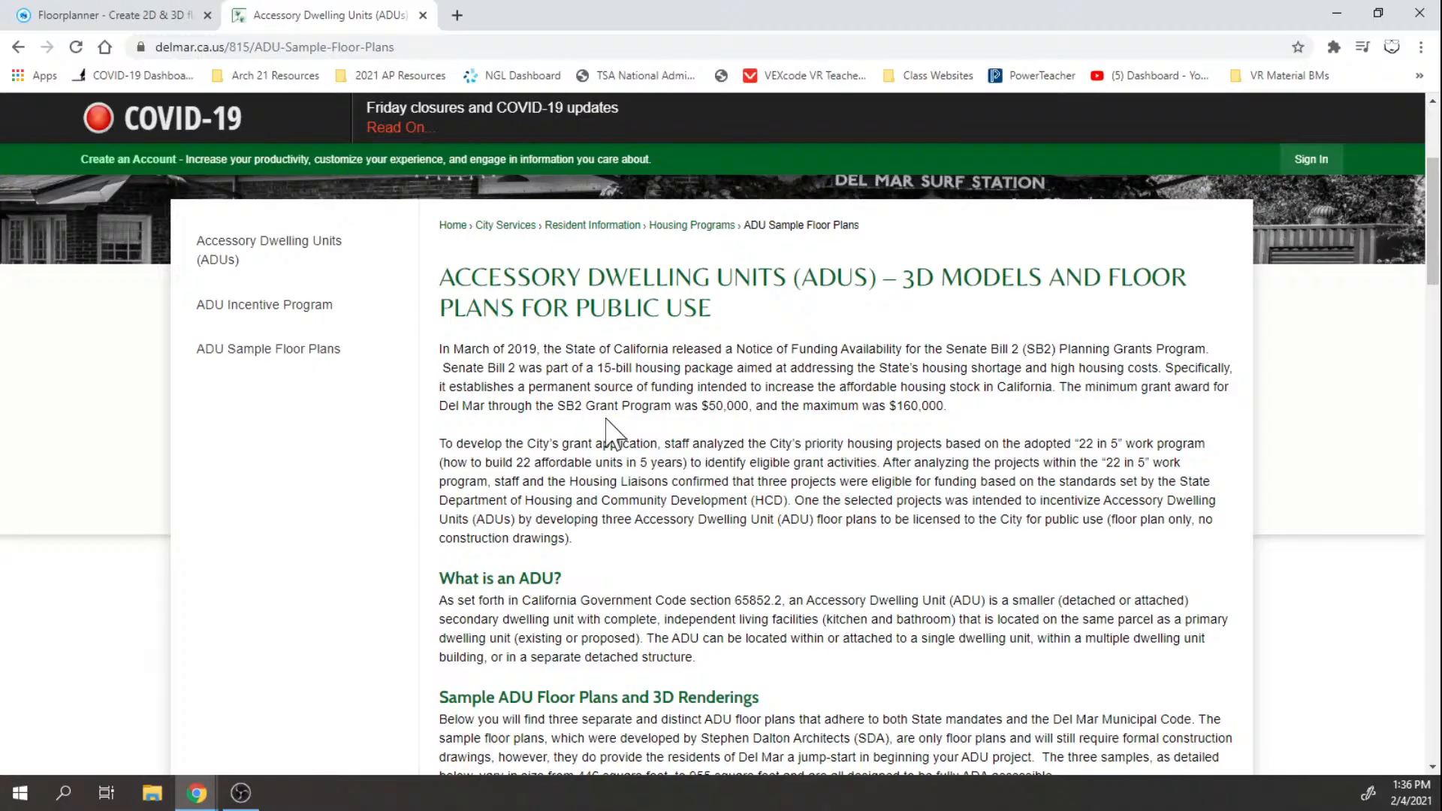
{"action": "scroll", "coordinate": [616, 432], "scroll_direction": "down", "scroll_amount": 1}
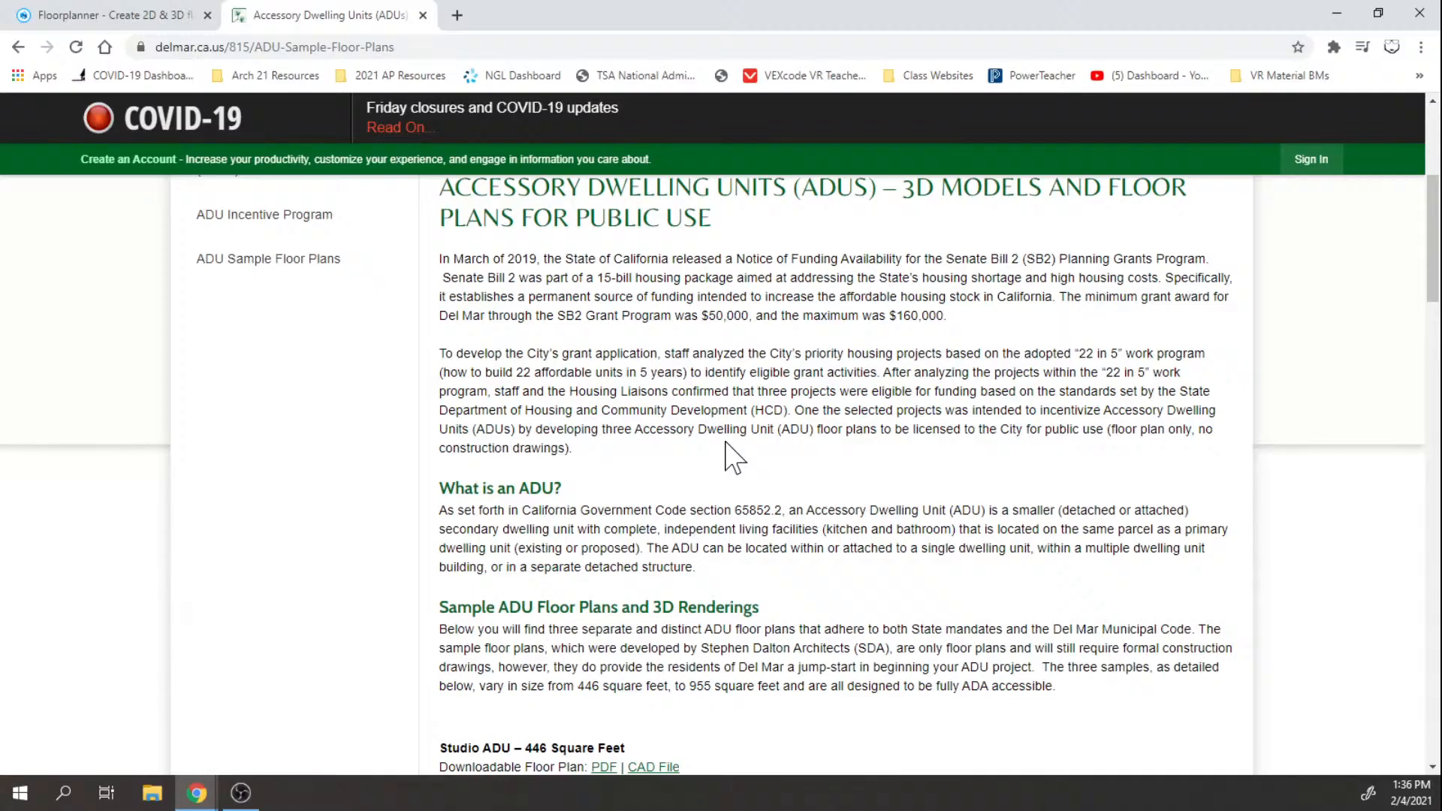
{"action": "scroll", "coordinate": [726, 445], "scroll_direction": "down", "scroll_amount": 7}
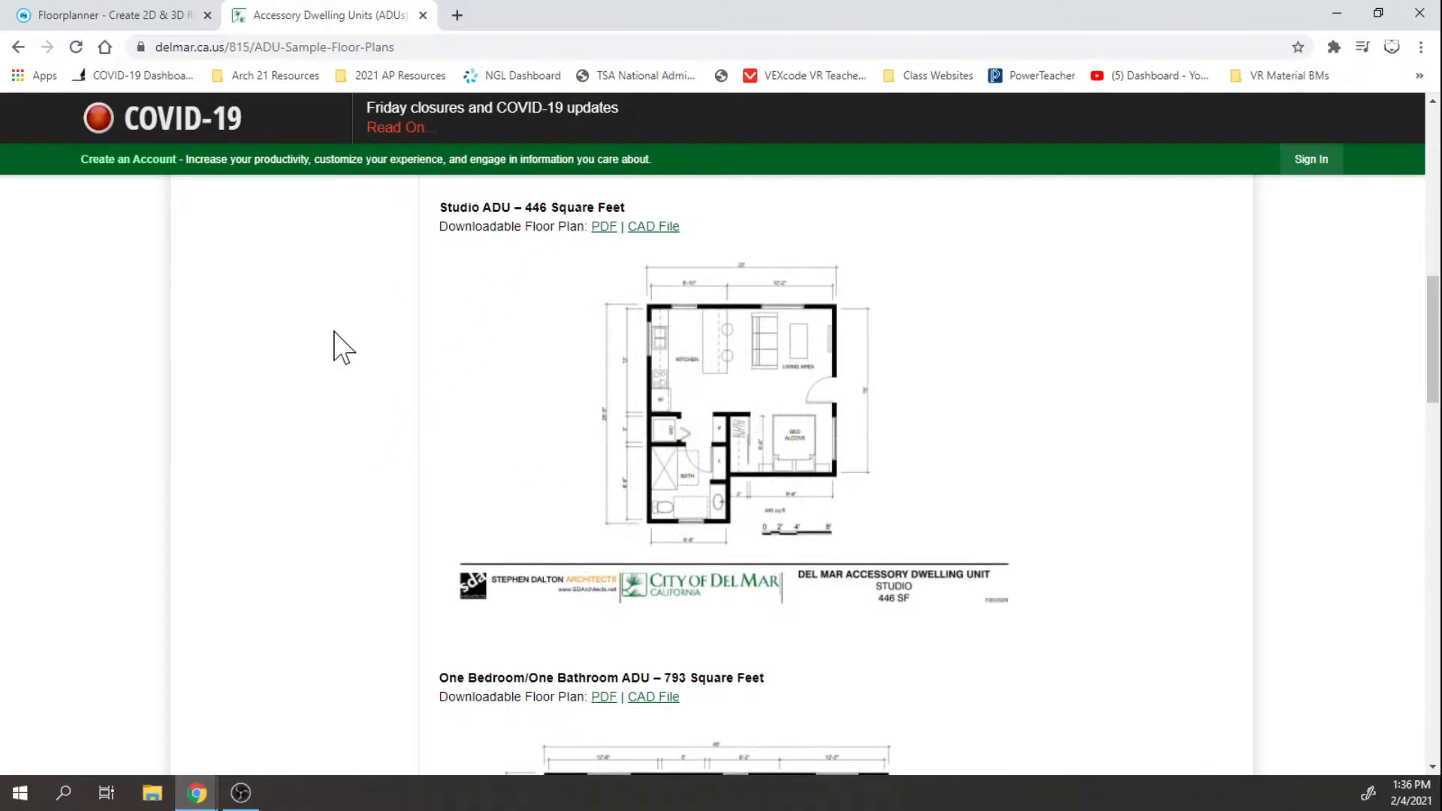
{"action": "scroll", "coordinate": [342, 346], "scroll_direction": "down", "scroll_amount": 5}
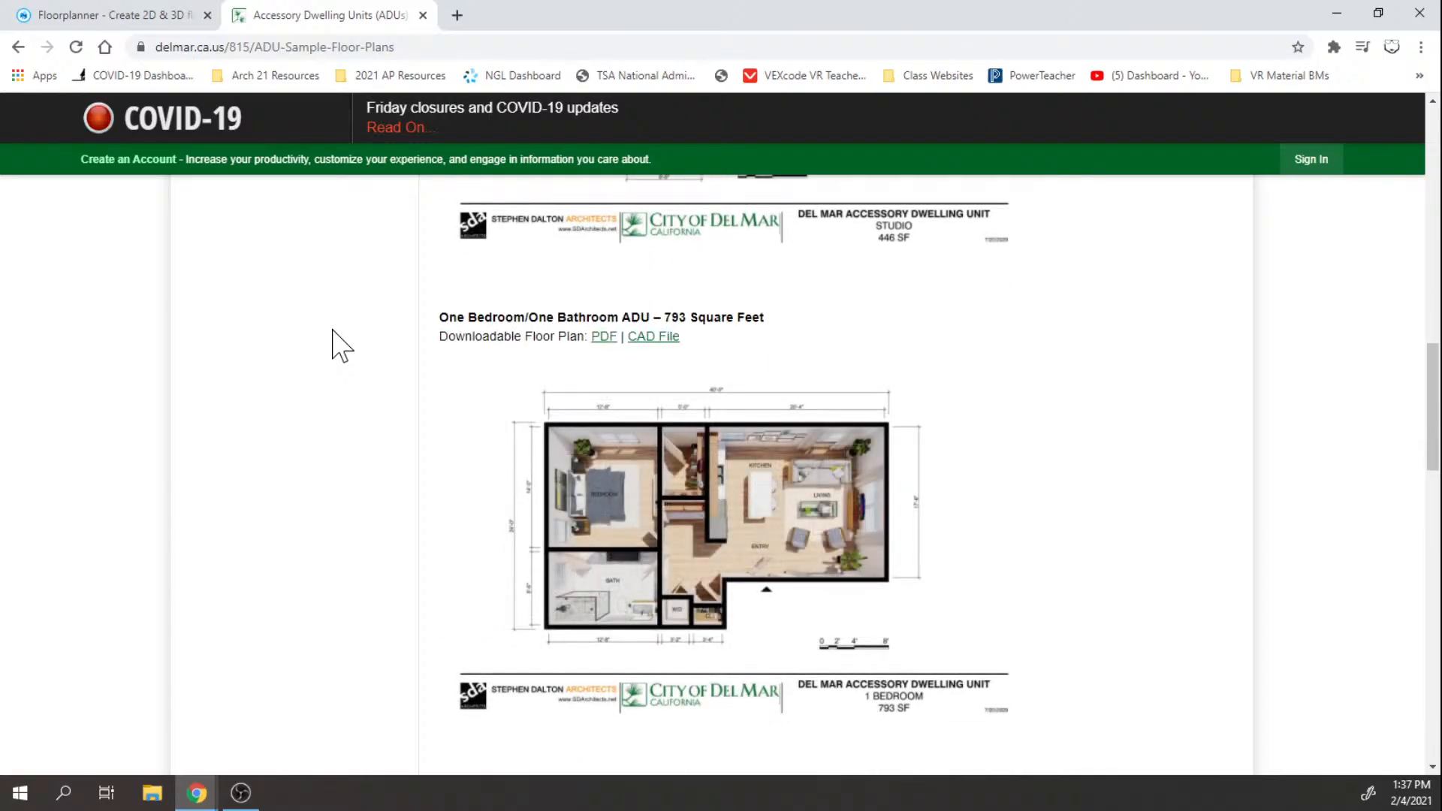
{"action": "scroll", "coordinate": [342, 346], "scroll_direction": "down", "scroll_amount": 7}
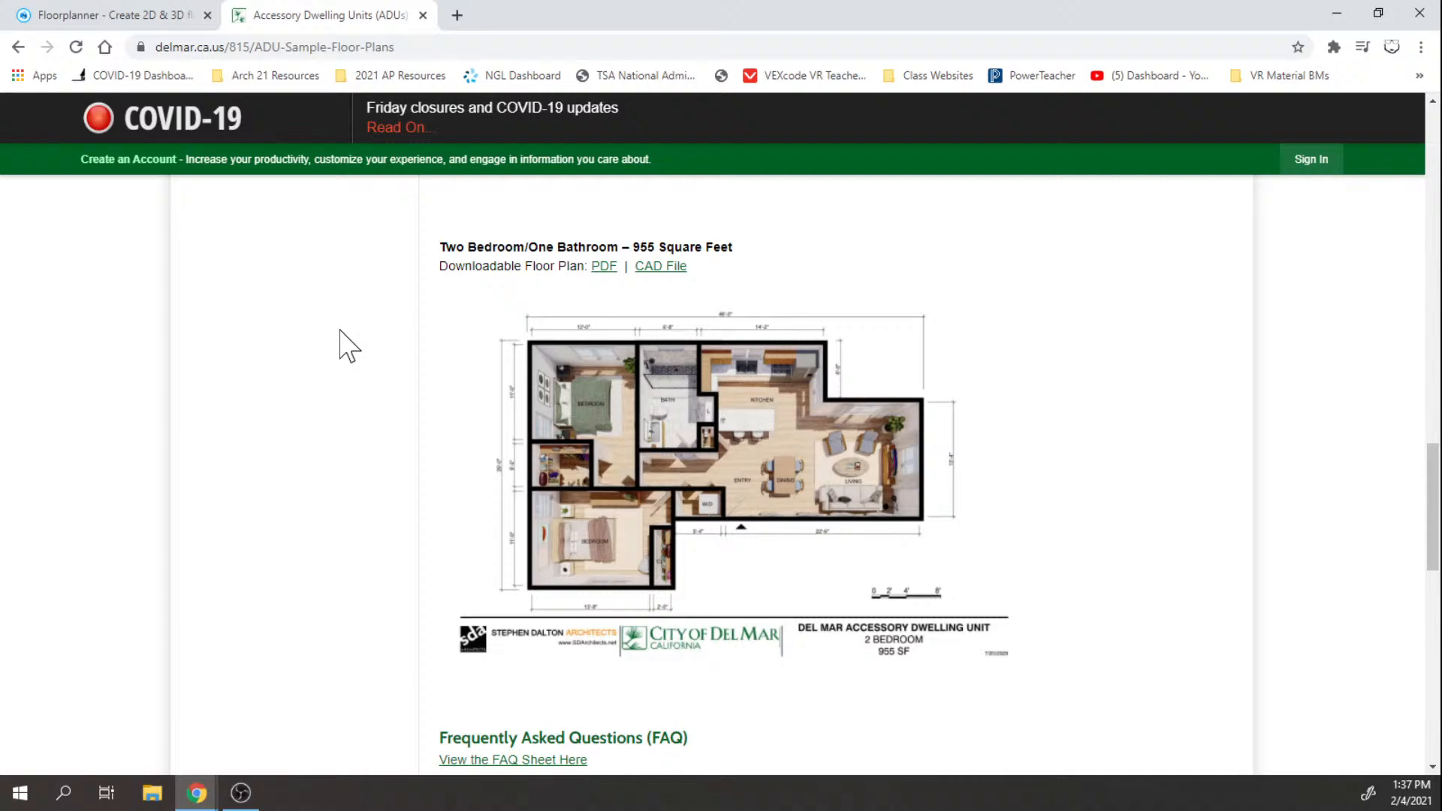
{"action": "scroll", "coordinate": [342, 346], "scroll_direction": "down", "scroll_amount": 7}
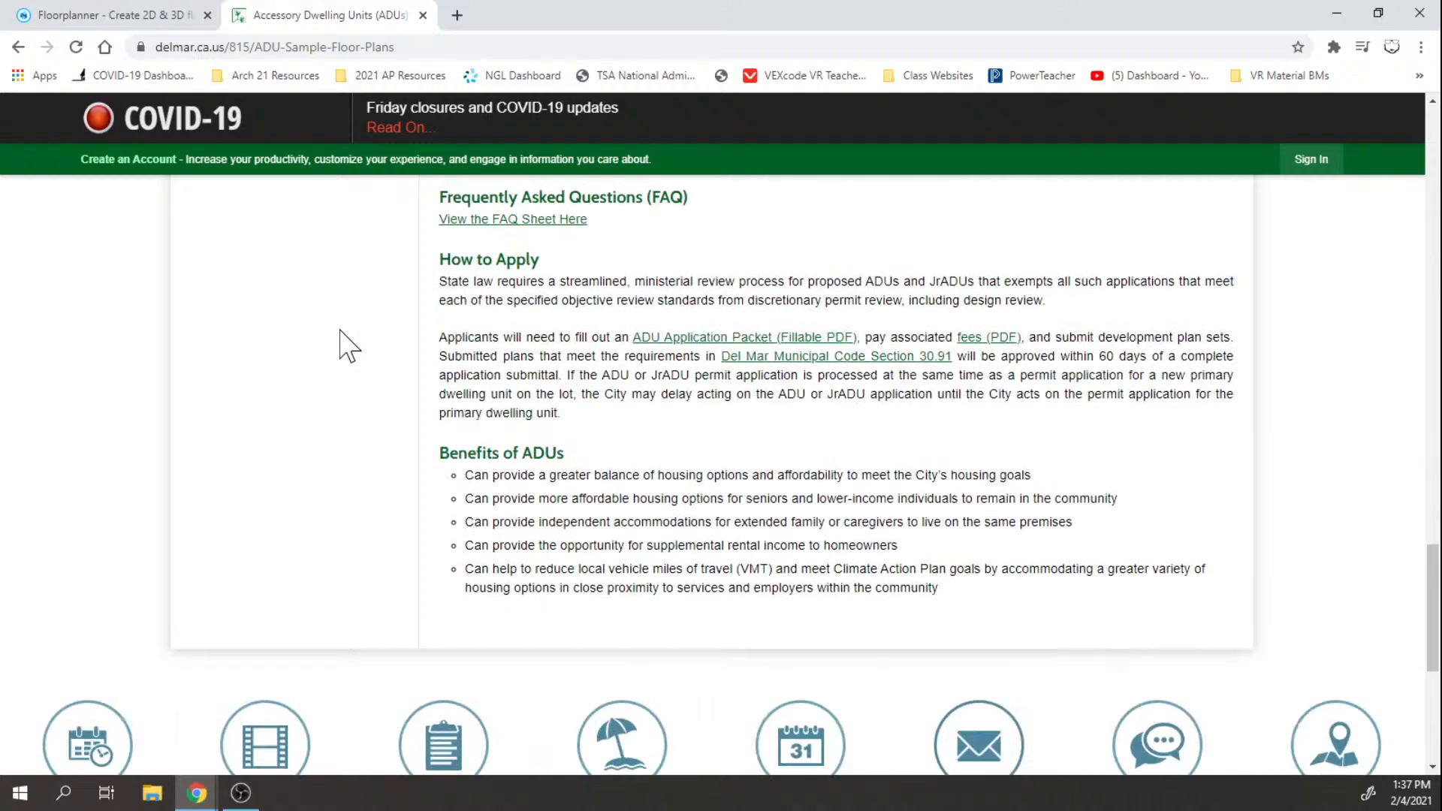
{"action": "scroll", "coordinate": [342, 347], "scroll_direction": "up", "scroll_amount": 5}
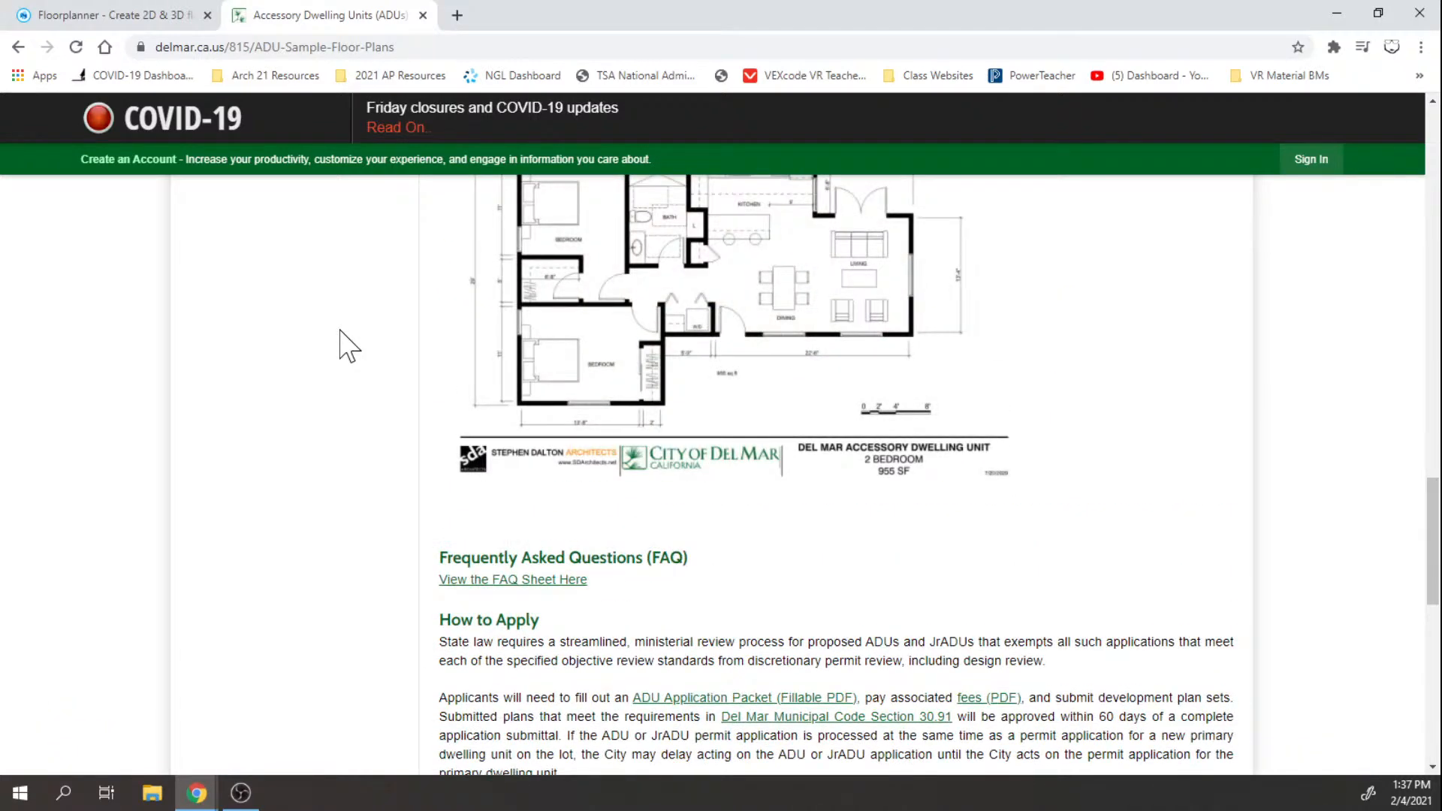
{"action": "scroll", "coordinate": [343, 347], "scroll_direction": "up", "scroll_amount": 4}
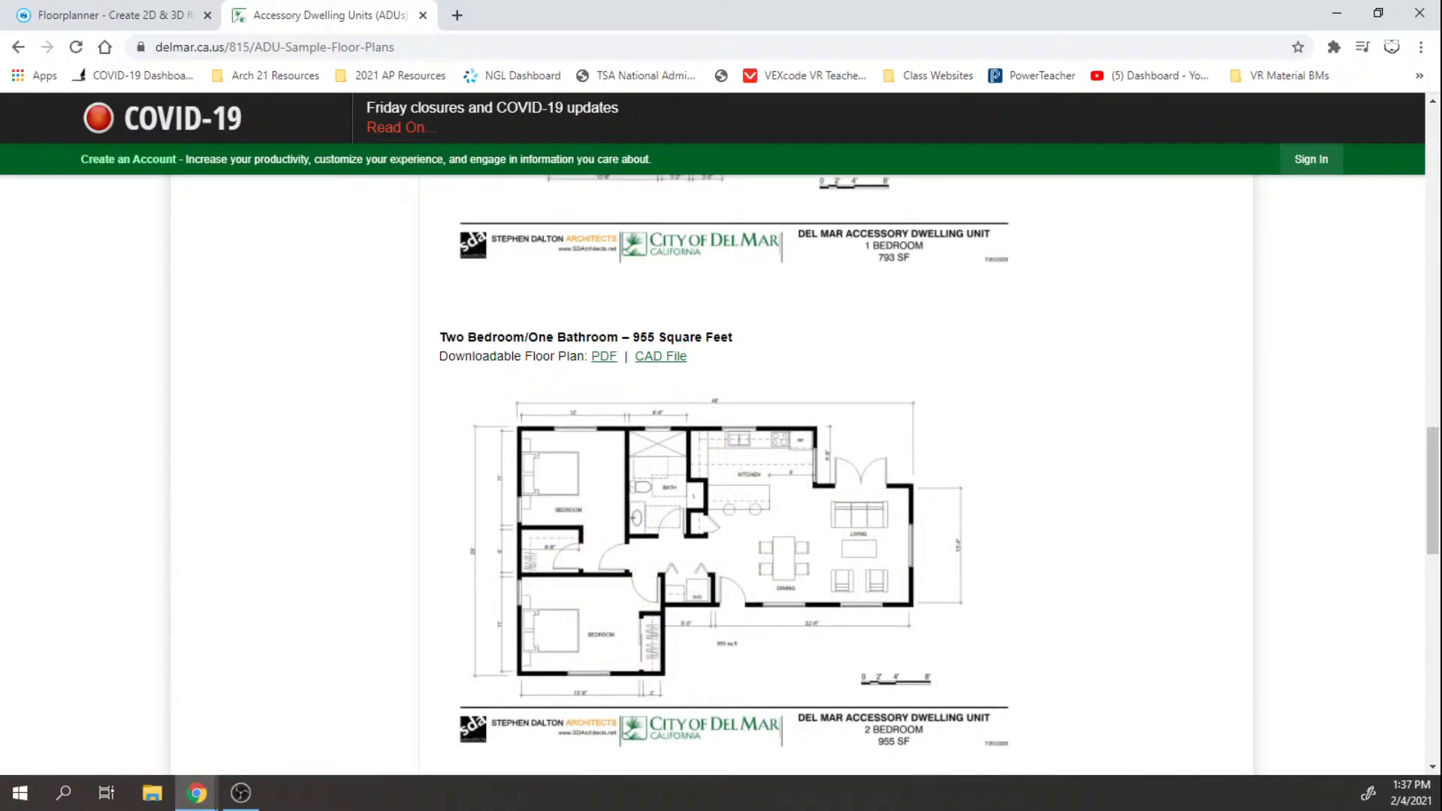
{"action": "left_click", "coordinate": [604, 356]}
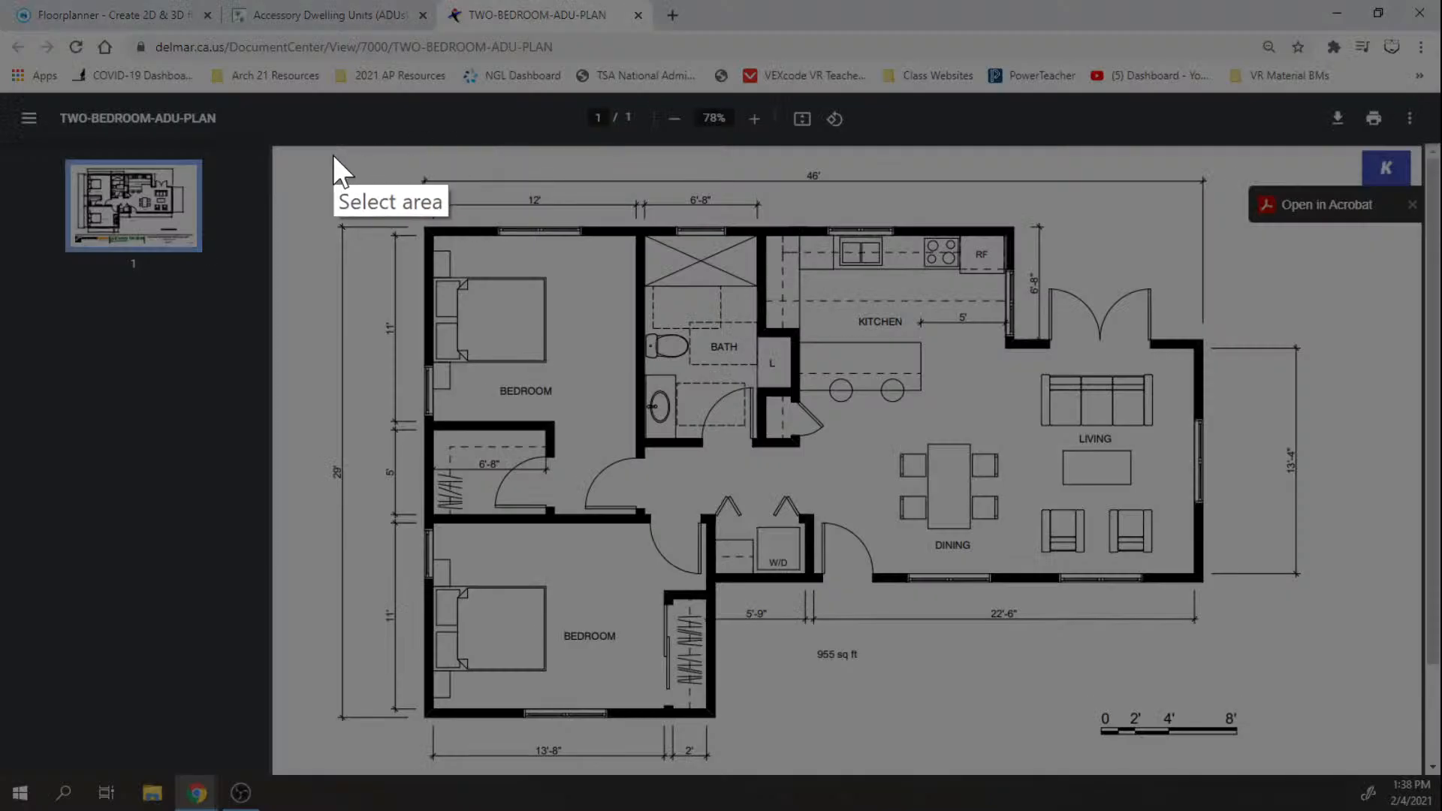
Step: Capture the floor plan drawing with its dimensions as a PNG screenshot in Downloads, overwriting the existing floorplan1 file
{"action": "mouse_move", "coordinate": [308, 152]}
{"action": "left_mouse_down"}
{"action": "mouse_move", "coordinate": [559, 212]}
{"action": "mouse_move", "coordinate": [1230, 774]}
{"action": "mouse_move", "coordinate": [1341, 777]}
{"action": "mouse_move", "coordinate": [1326, 767]}
{"action": "left_mouse_up"}
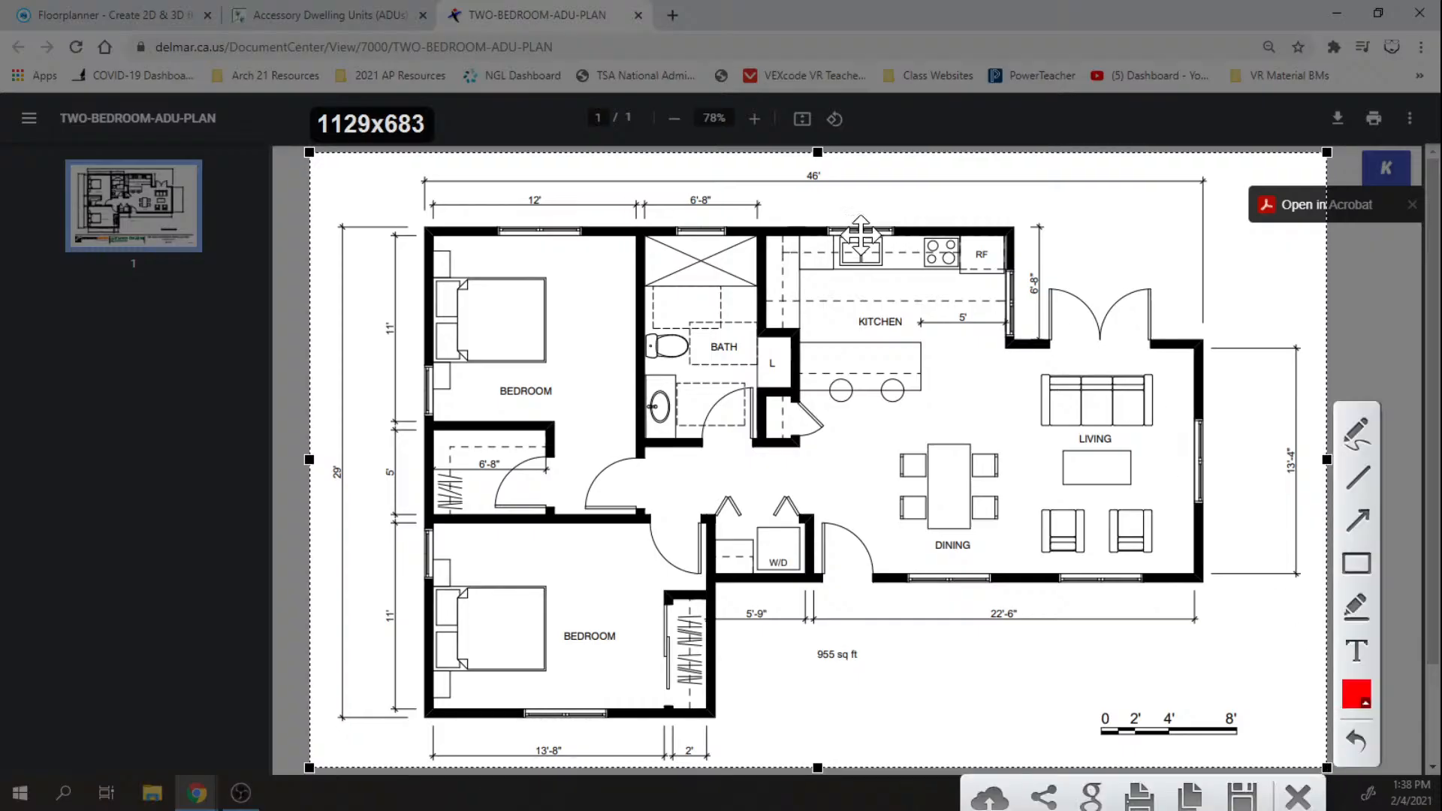
{"action": "left_click", "coordinate": [1238, 794]}
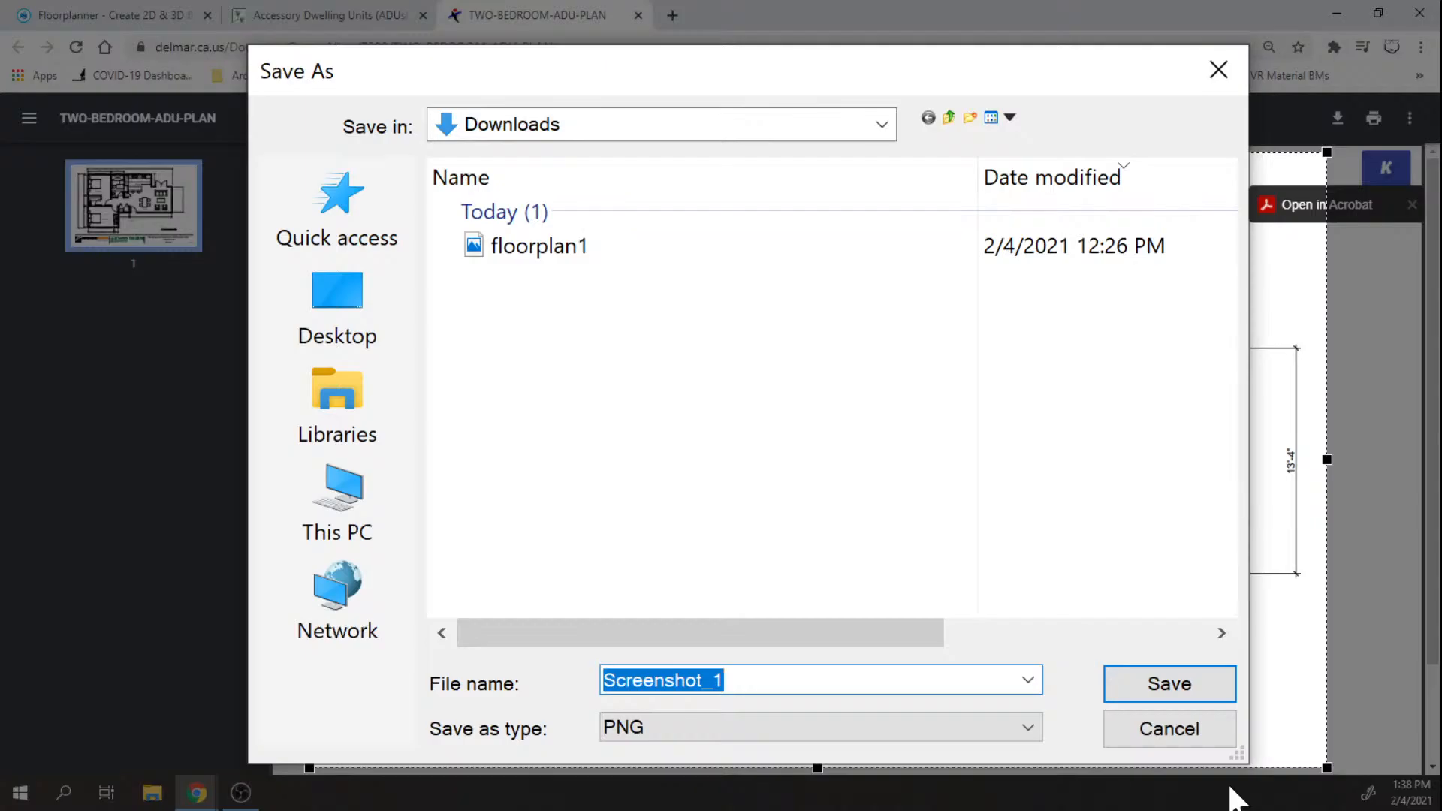
{"action": "left_click", "coordinate": [568, 259]}
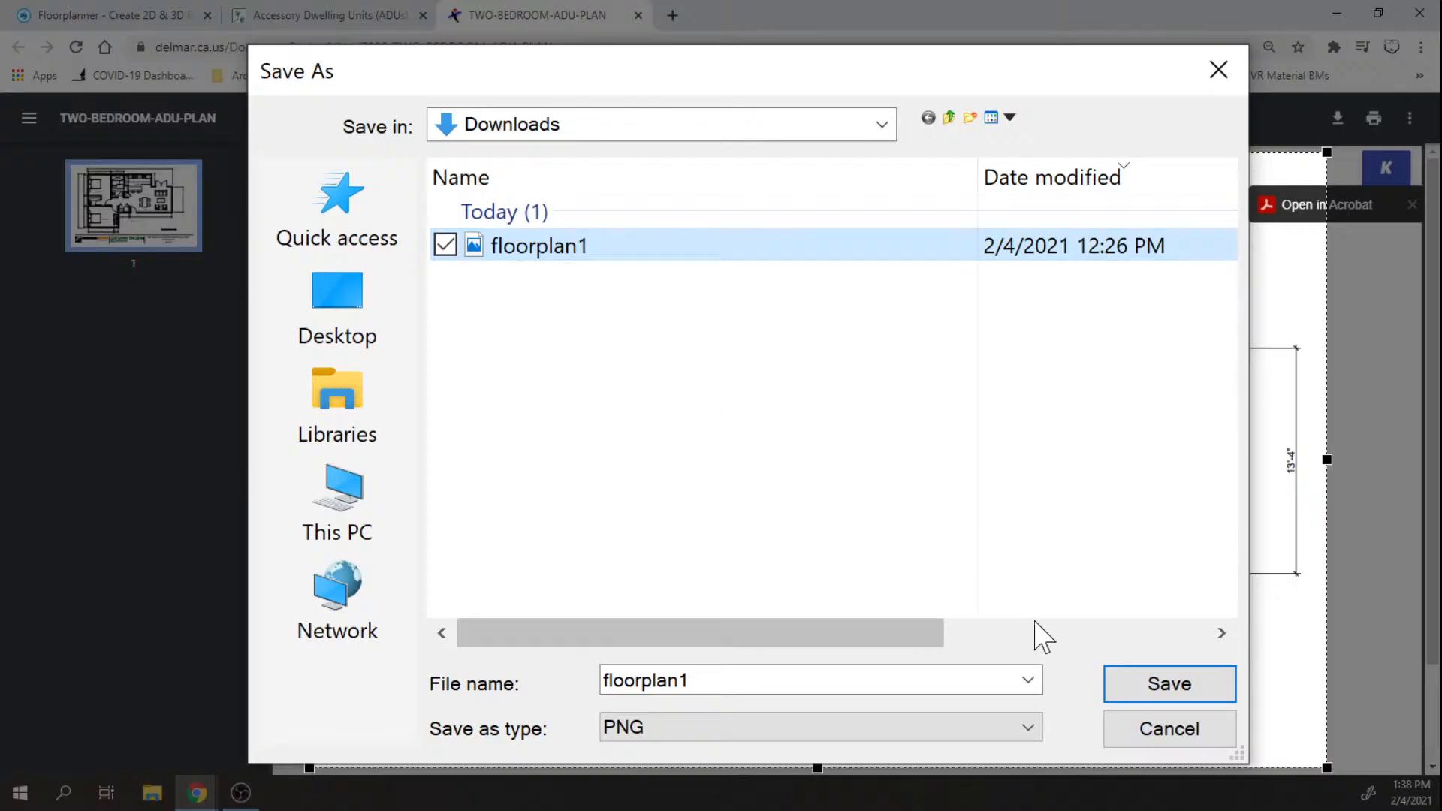
{"action": "left_click", "coordinate": [1161, 694]}
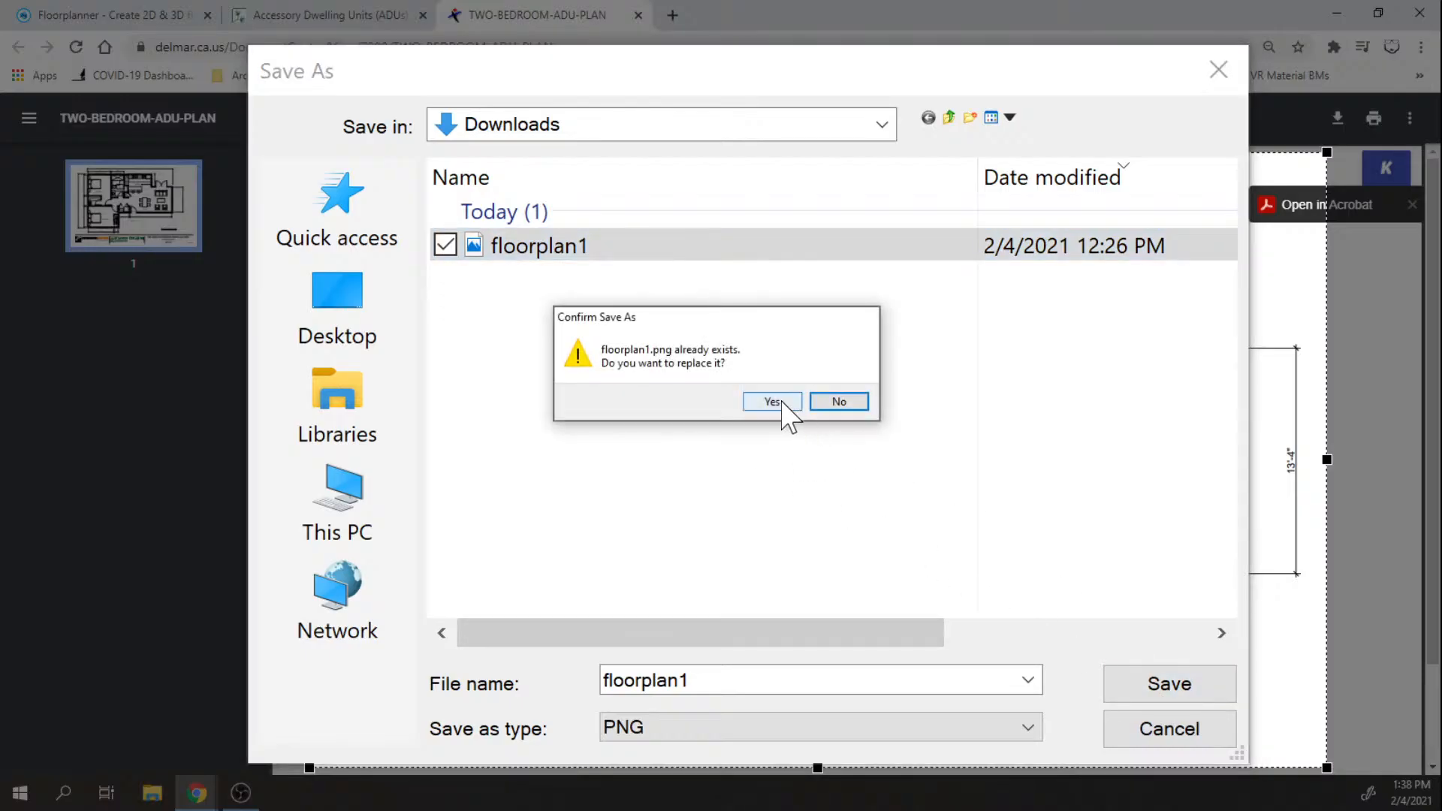
{"action": "left_click", "coordinate": [782, 404]}
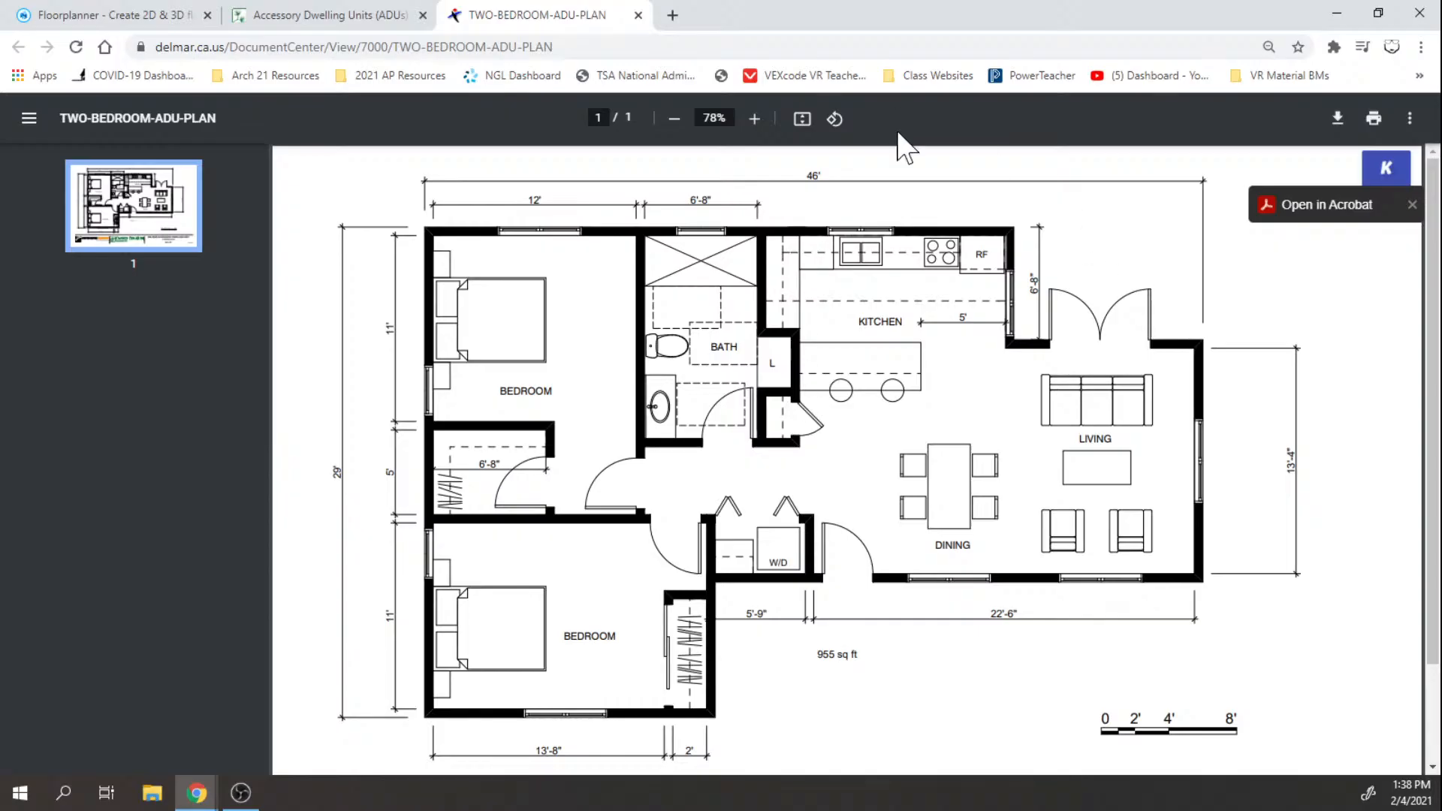
Step: Switch back to Floorplanner and create a new project named "Sample Floor Plan Stream" from the dashboard
{"action": "left_click", "coordinate": [315, 19]}
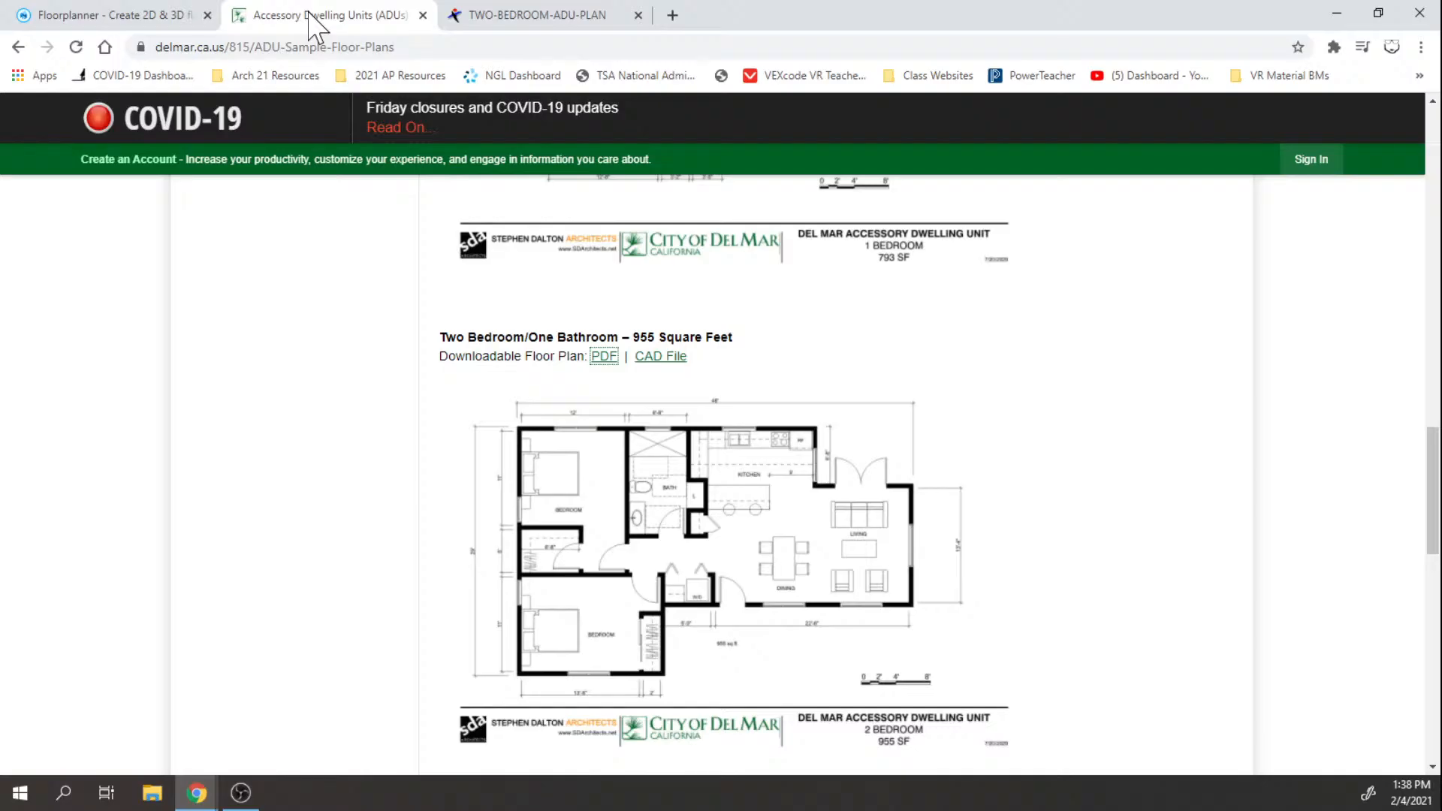
{"action": "left_click", "coordinate": [100, 12]}
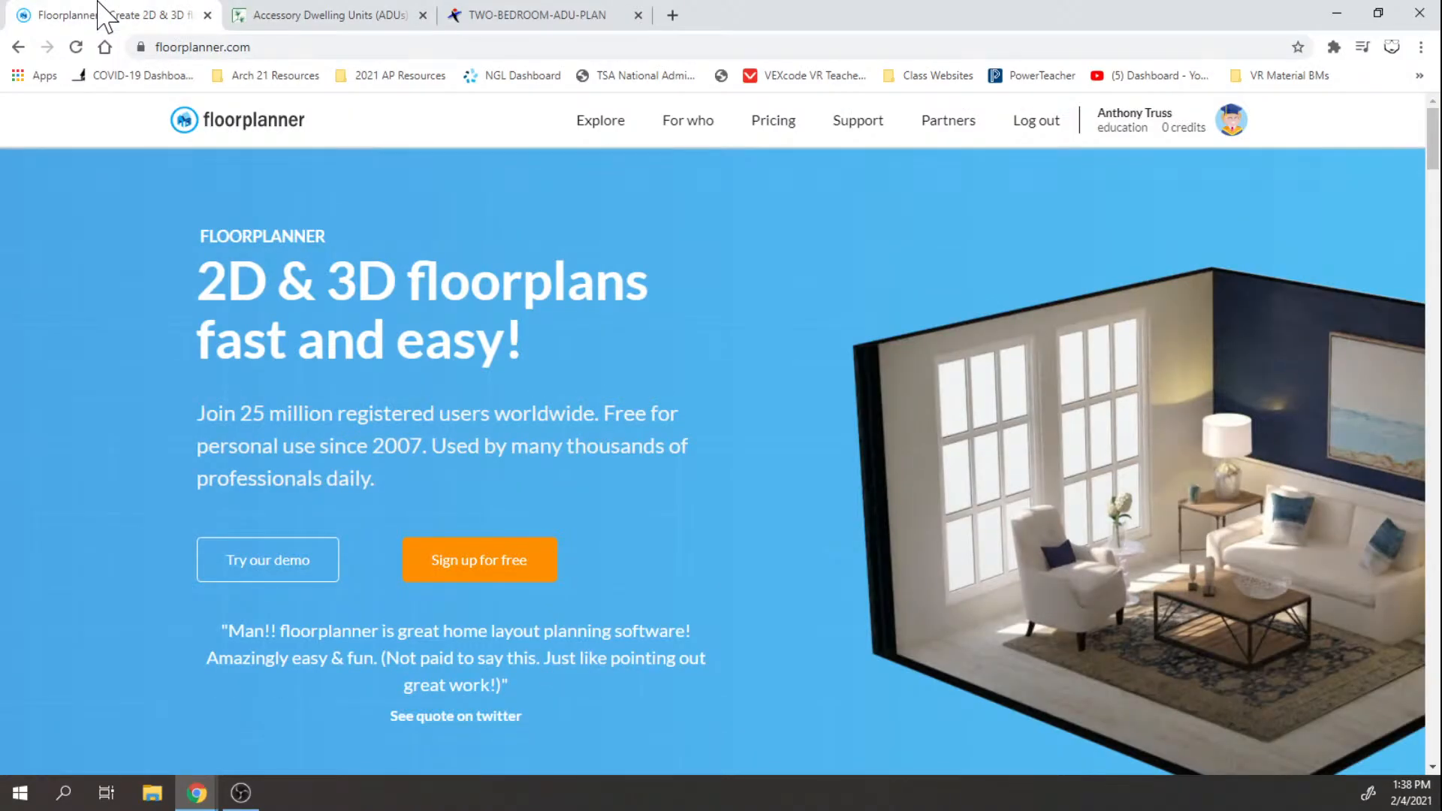
{"action": "left_click", "coordinate": [1115, 121]}
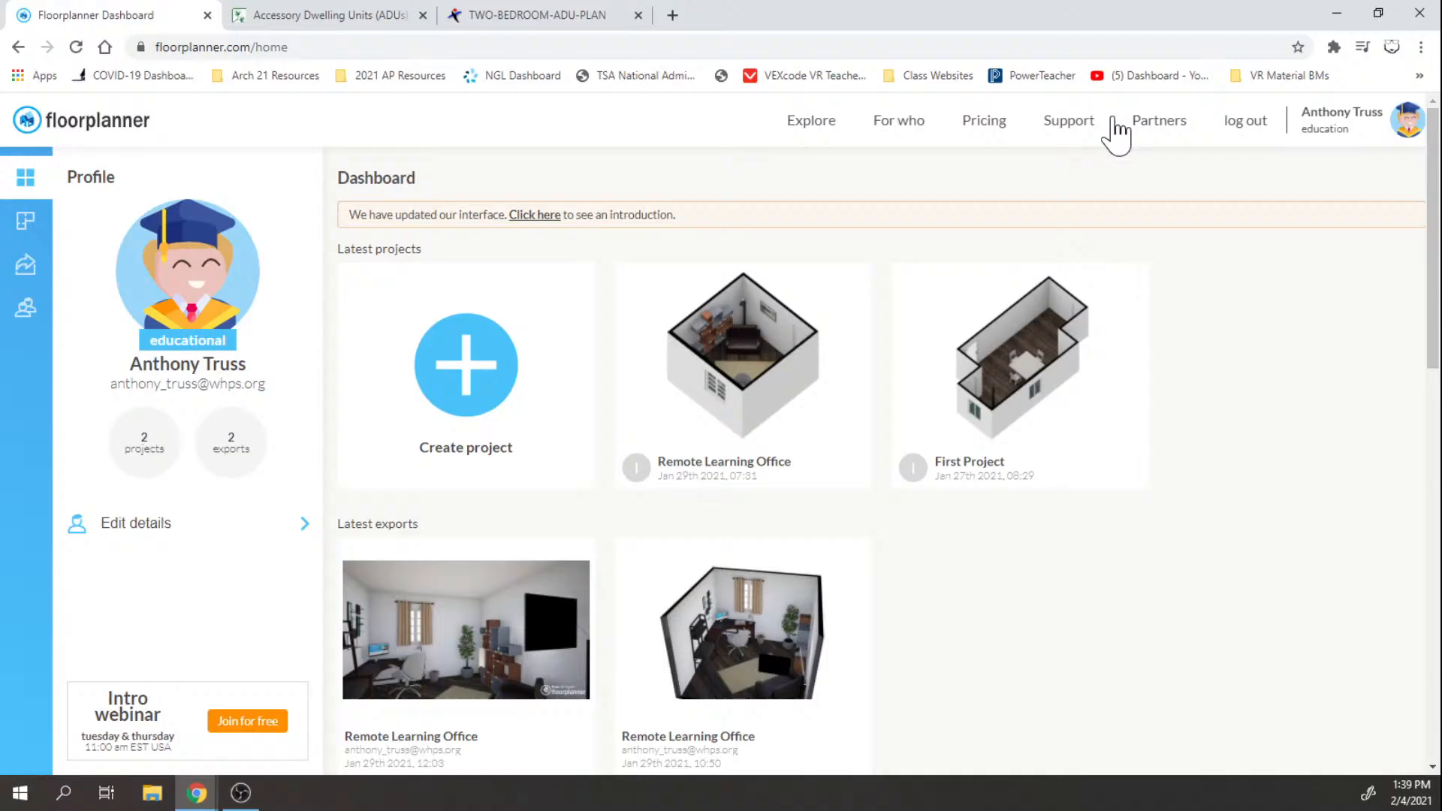
{"action": "left_click", "coordinate": [506, 345]}
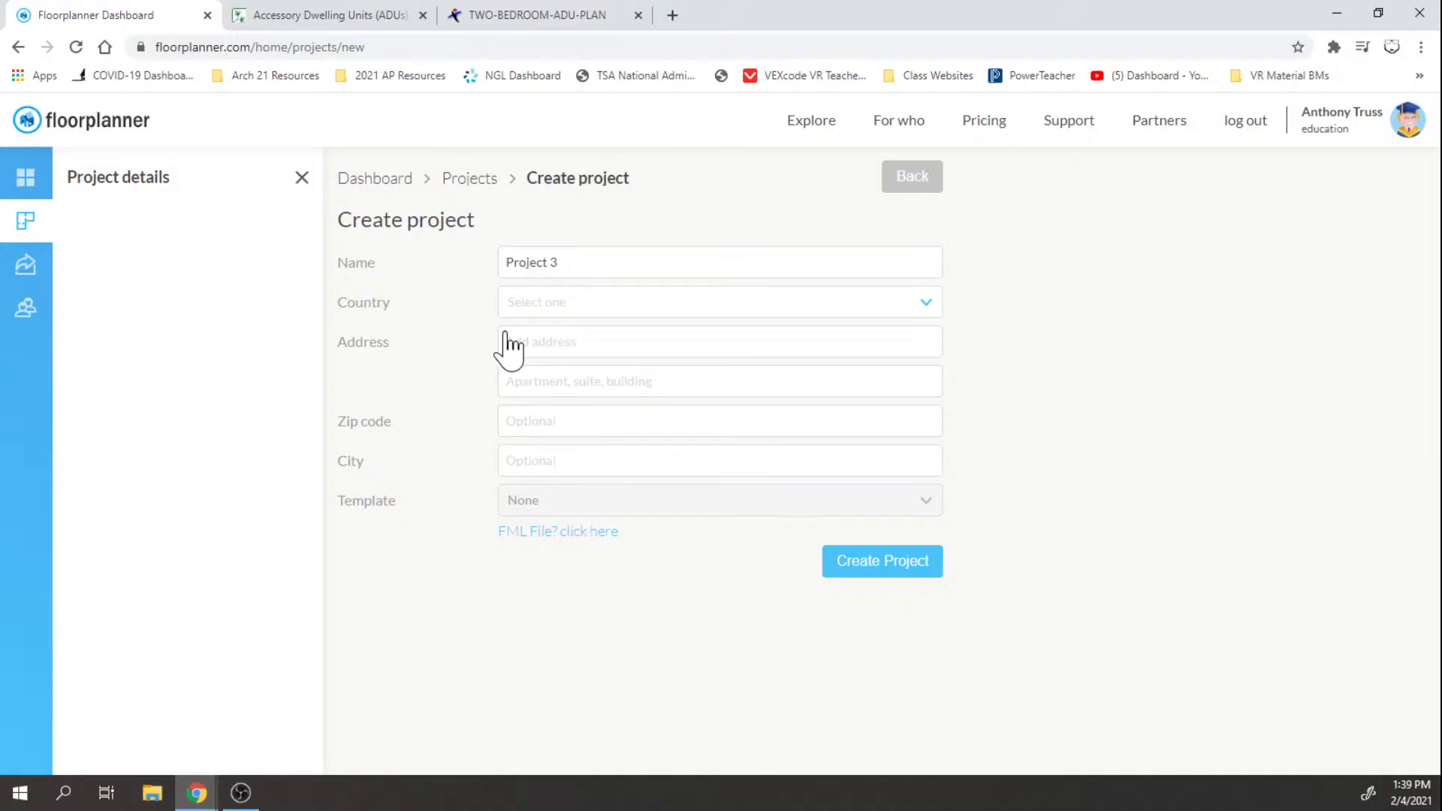
{"action": "triple_click", "coordinate": [510, 262]}
{"action": "type", "text": "Sample Floor Plan Stream"}
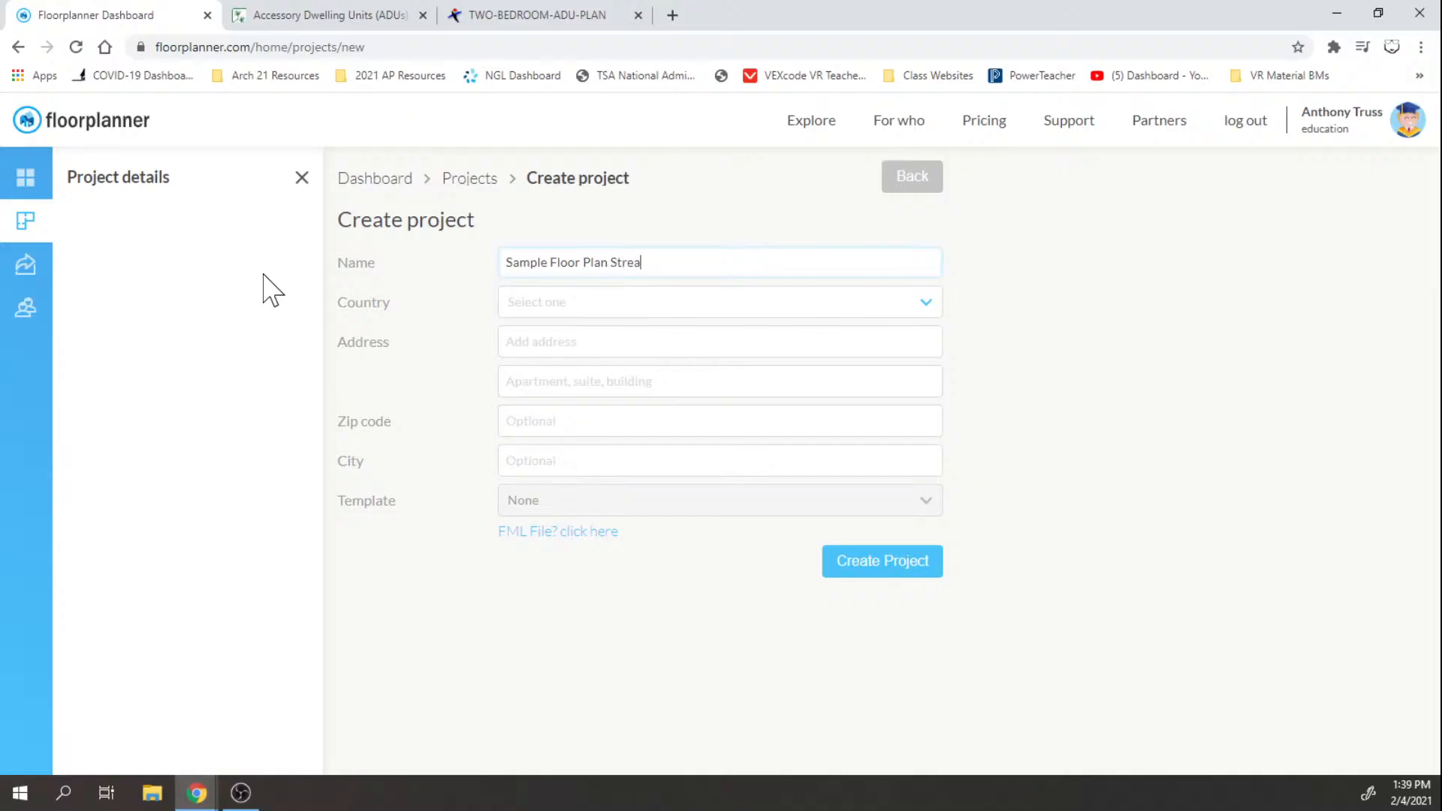
{"action": "left_click", "coordinate": [894, 564]}
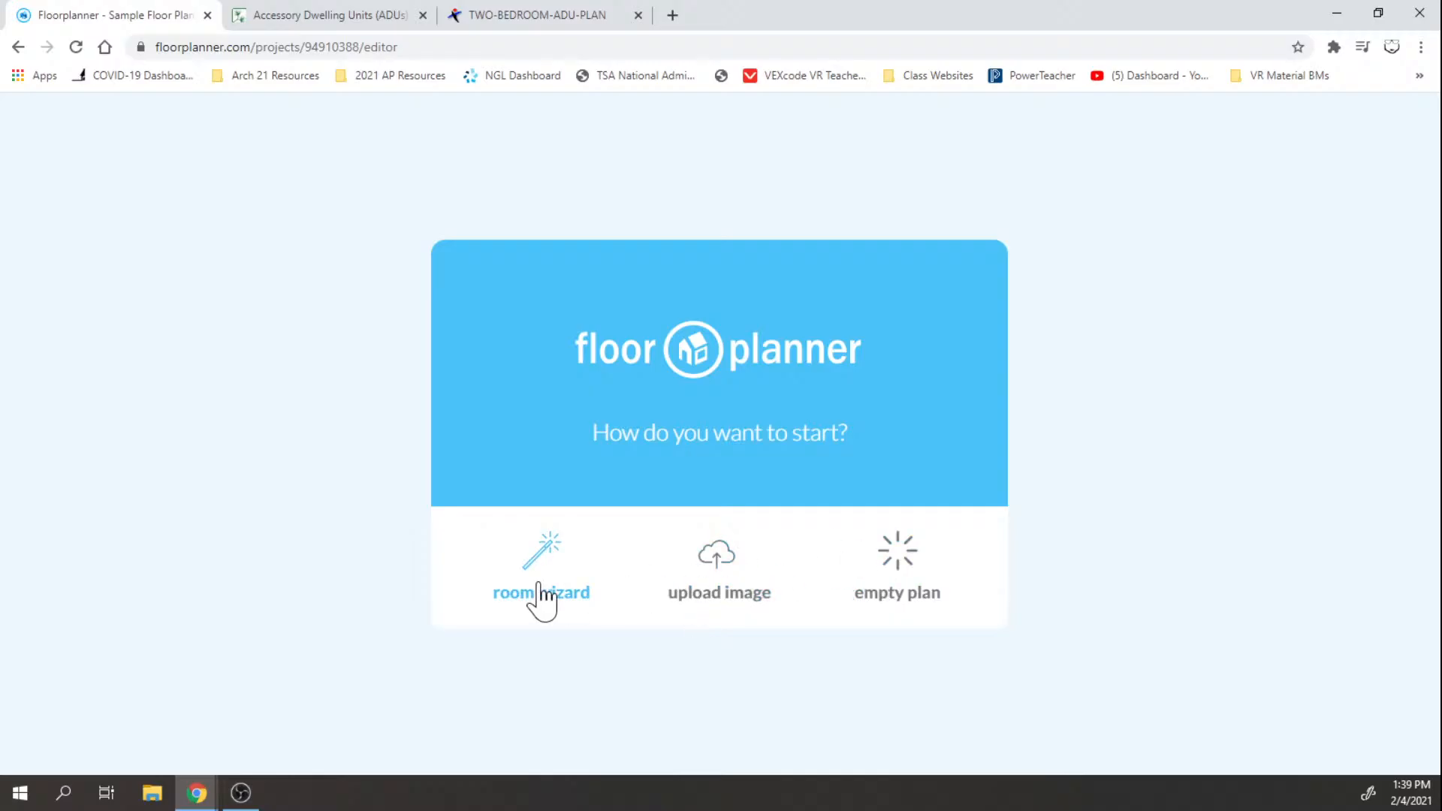
Step: Start the plan from an uploaded image, load floorplan1 from Downloads as the backdrop, and set its transparency to 75%
{"action": "left_click", "coordinate": [712, 572]}
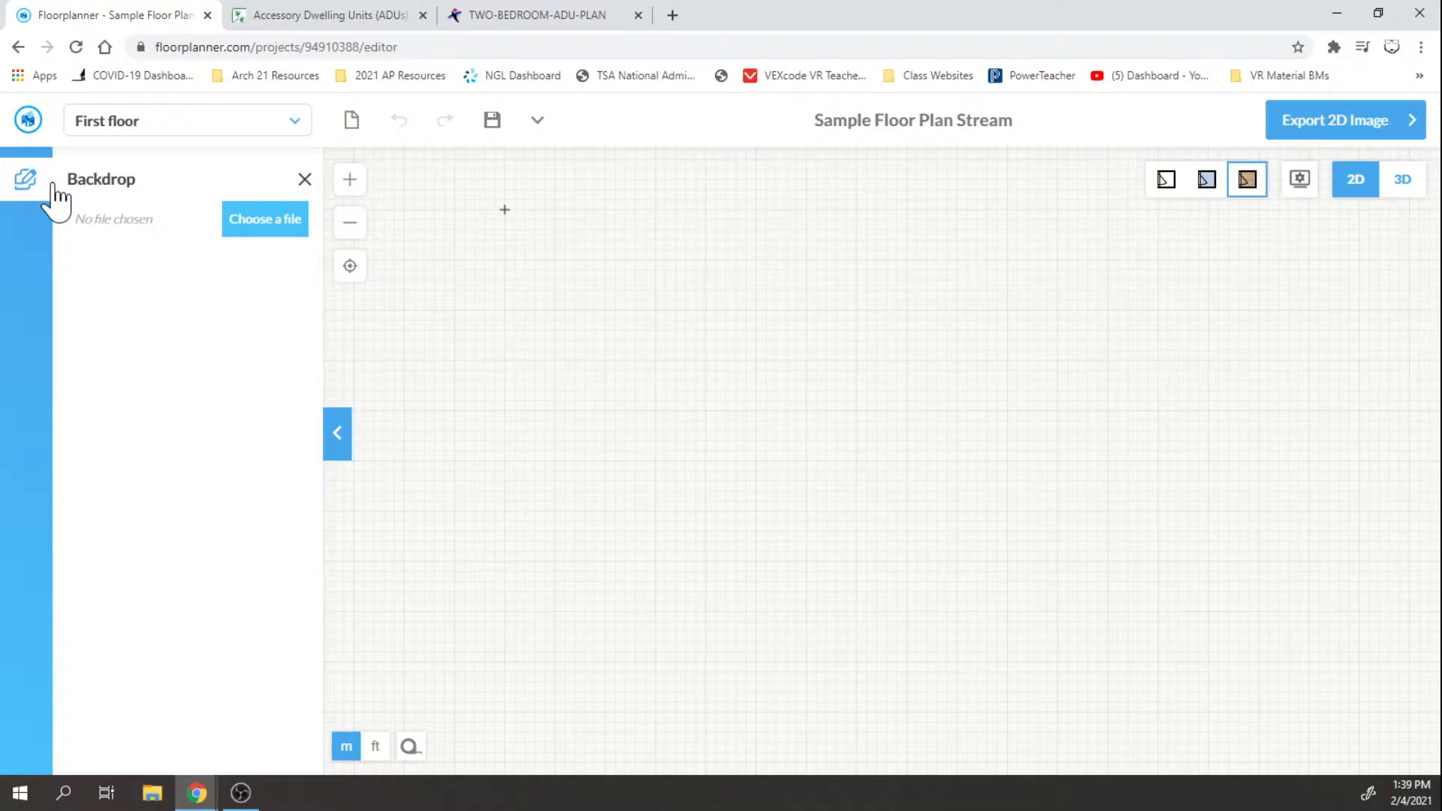
{"action": "left_click", "coordinate": [246, 227]}
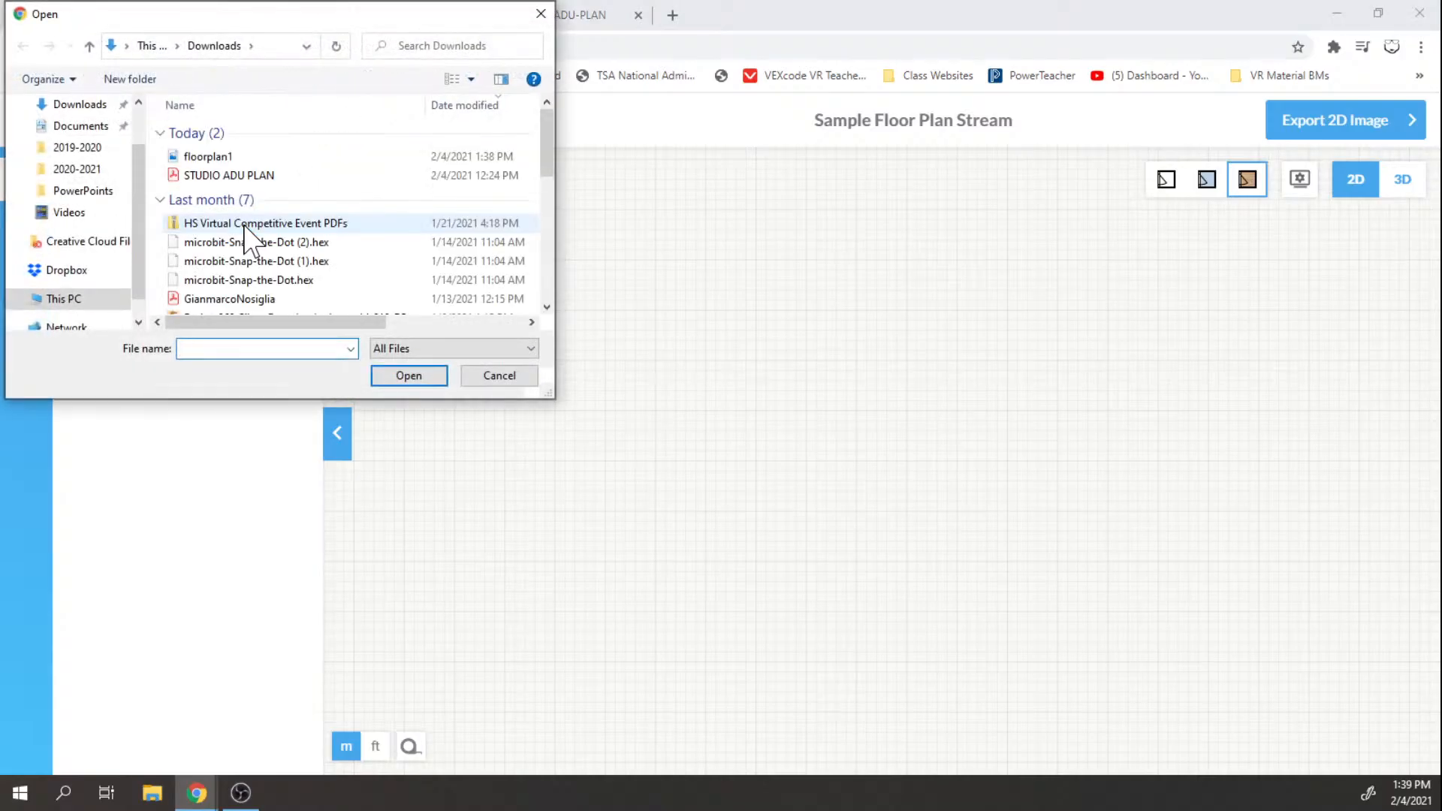
{"action": "left_click", "coordinate": [208, 156]}
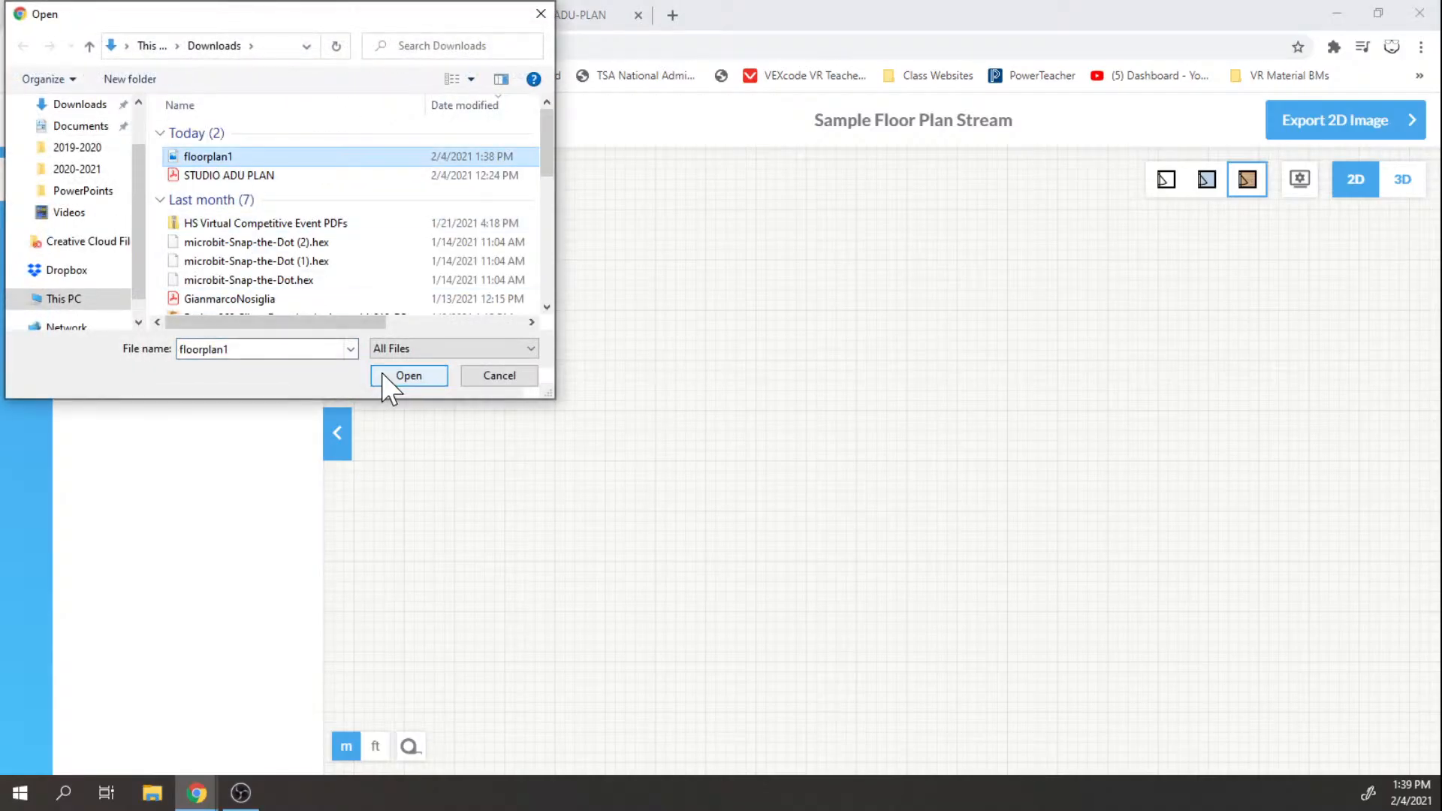
{"action": "left_click", "coordinate": [408, 376]}
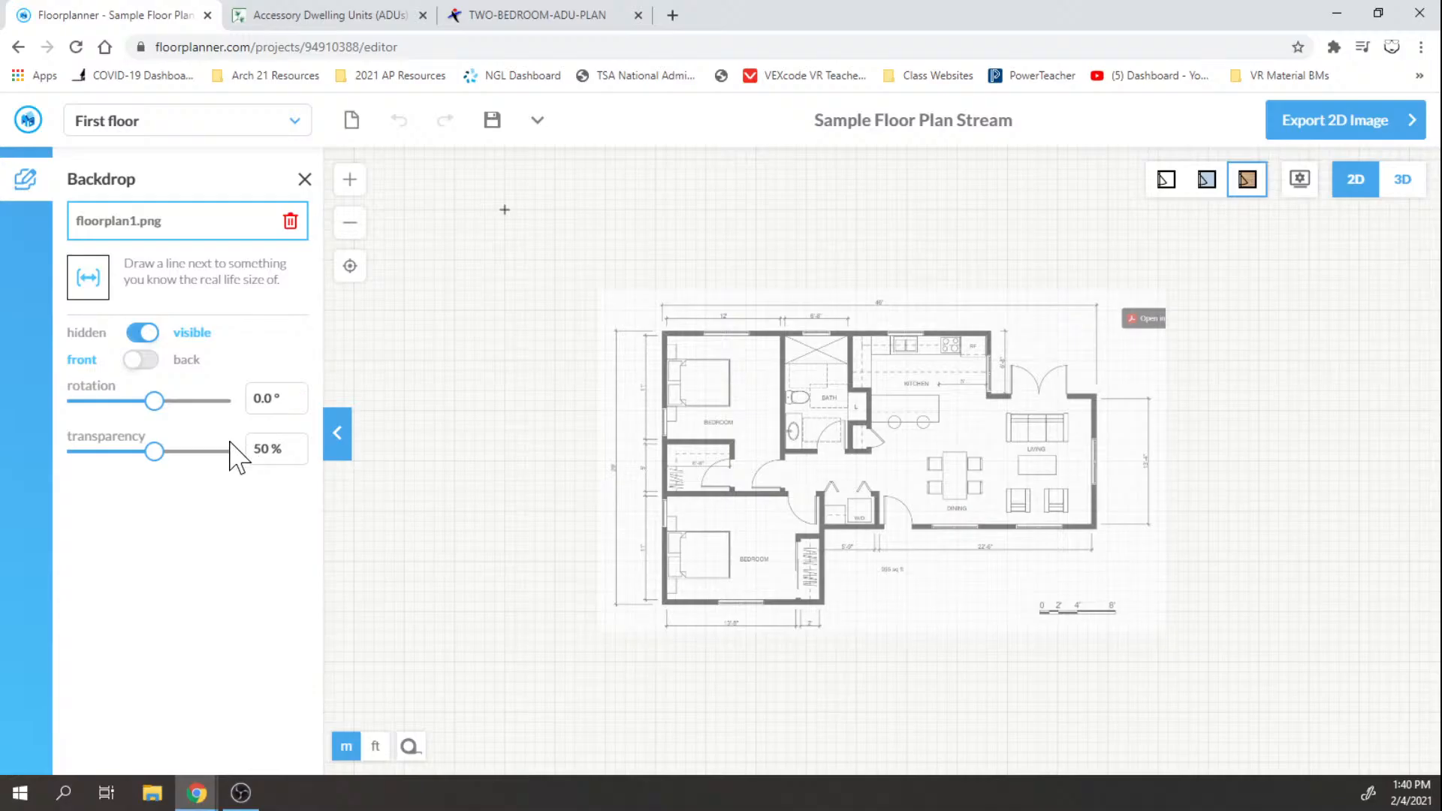
{"action": "left_click_drag", "start_coordinate": [154, 451], "coordinate": [189, 447]}
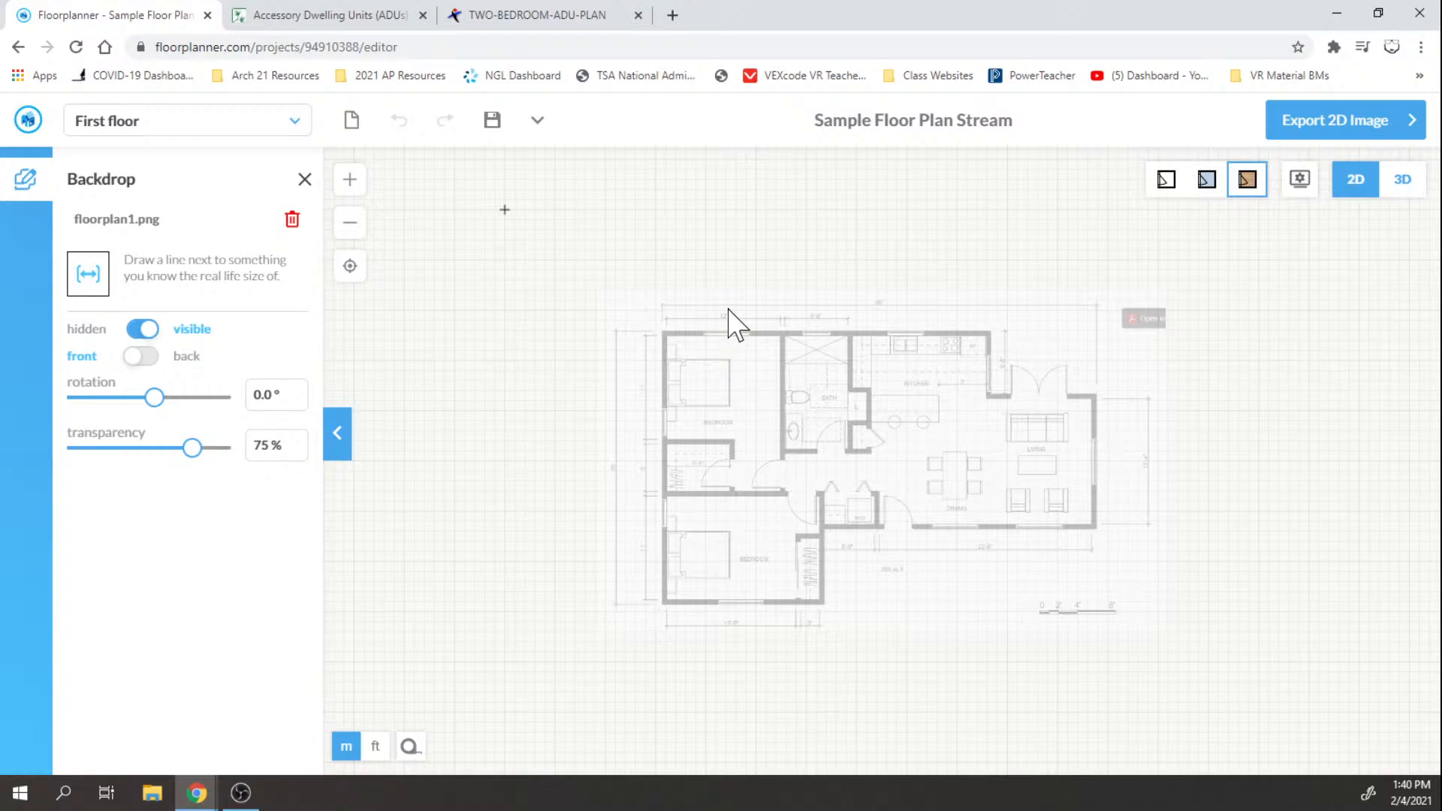
{"action": "key", "text": "Print"}
{"action": "left_click_drag", "start_coordinate": [594, 239], "coordinate": [922, 462]}
{"action": "left_click", "coordinate": [951, 174]}
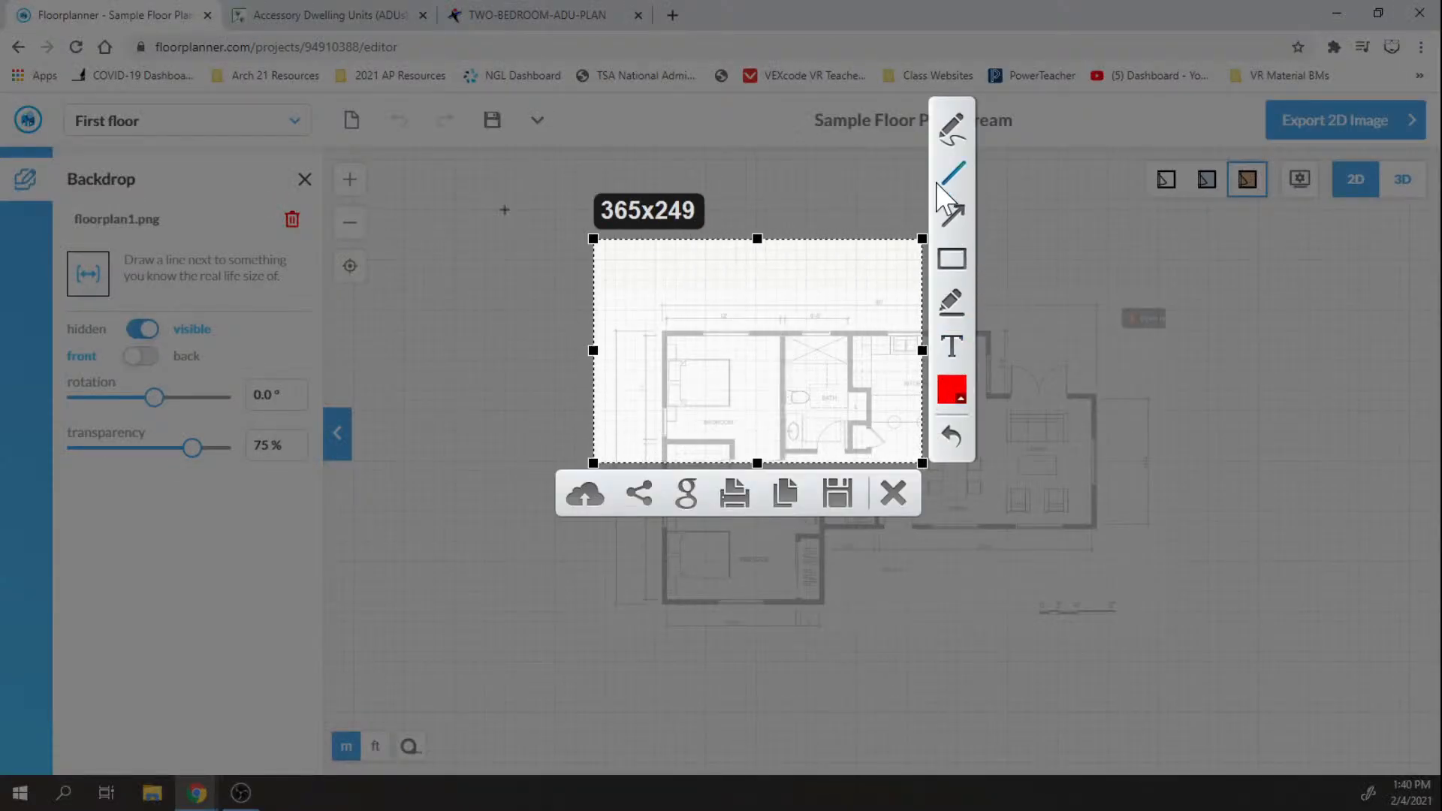
{"action": "left_click_drag", "start_coordinate": [668, 334], "coordinate": [783, 335]}
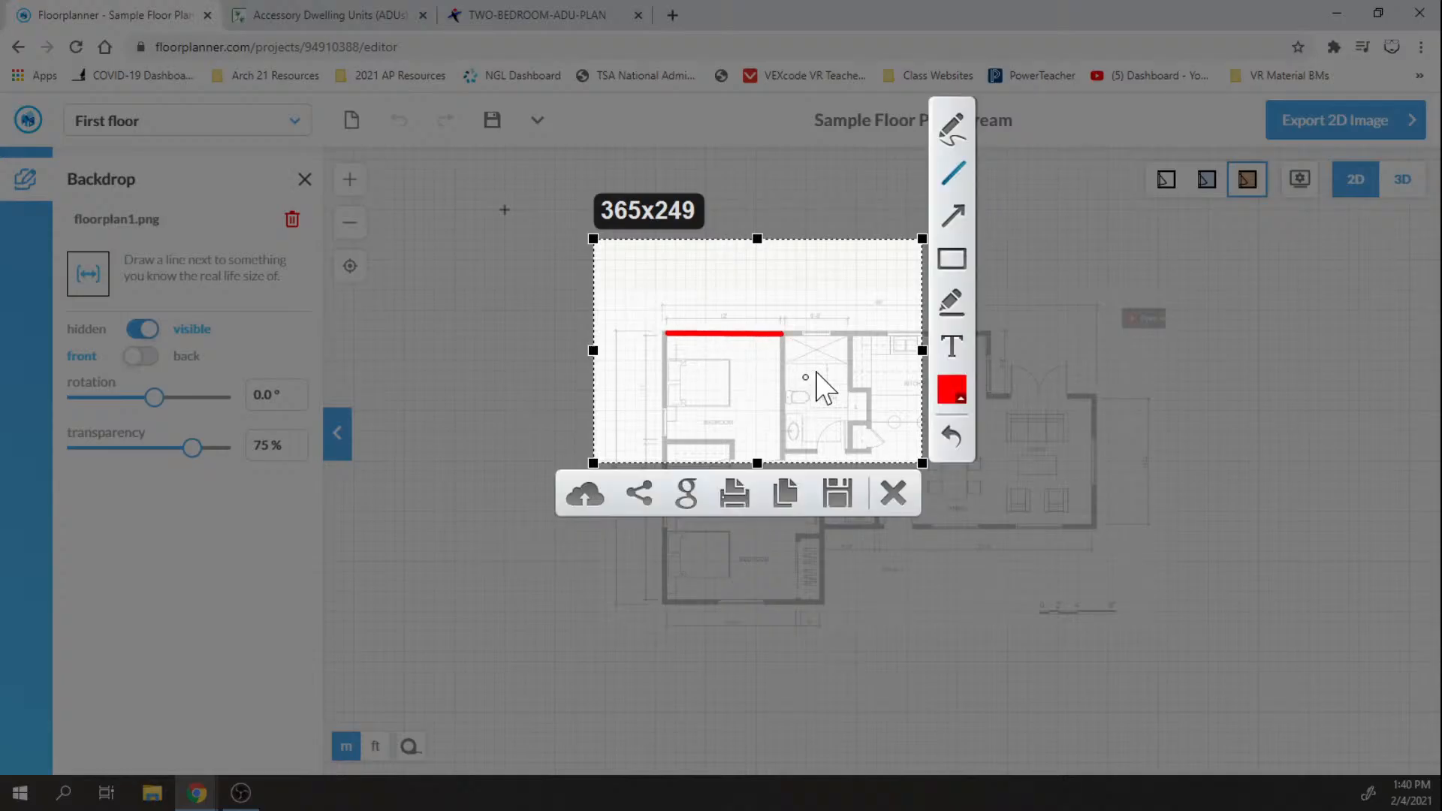
{"action": "left_click", "coordinate": [955, 218]}
{"action": "left_click_drag", "start_coordinate": [756, 267], "coordinate": [732, 308]}
{"action": "key", "text": "Escape"}
{"action": "key", "text": "Escape"}
Step: Switch the units to feet and scale the backdrop by marking the upper bedroom's top wall as 12' long
{"action": "left_click", "coordinate": [376, 747]}
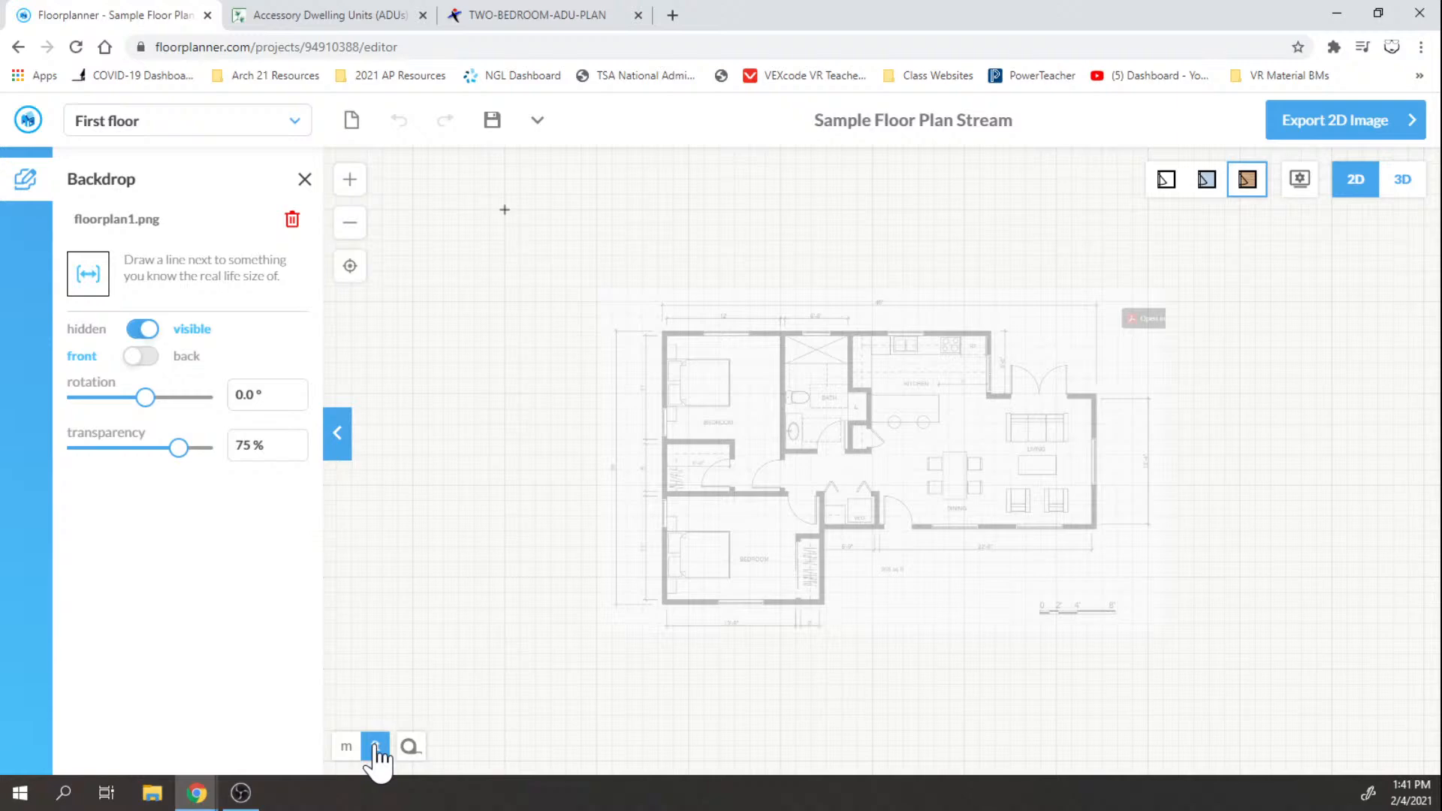
{"action": "left_click", "coordinate": [88, 275]}
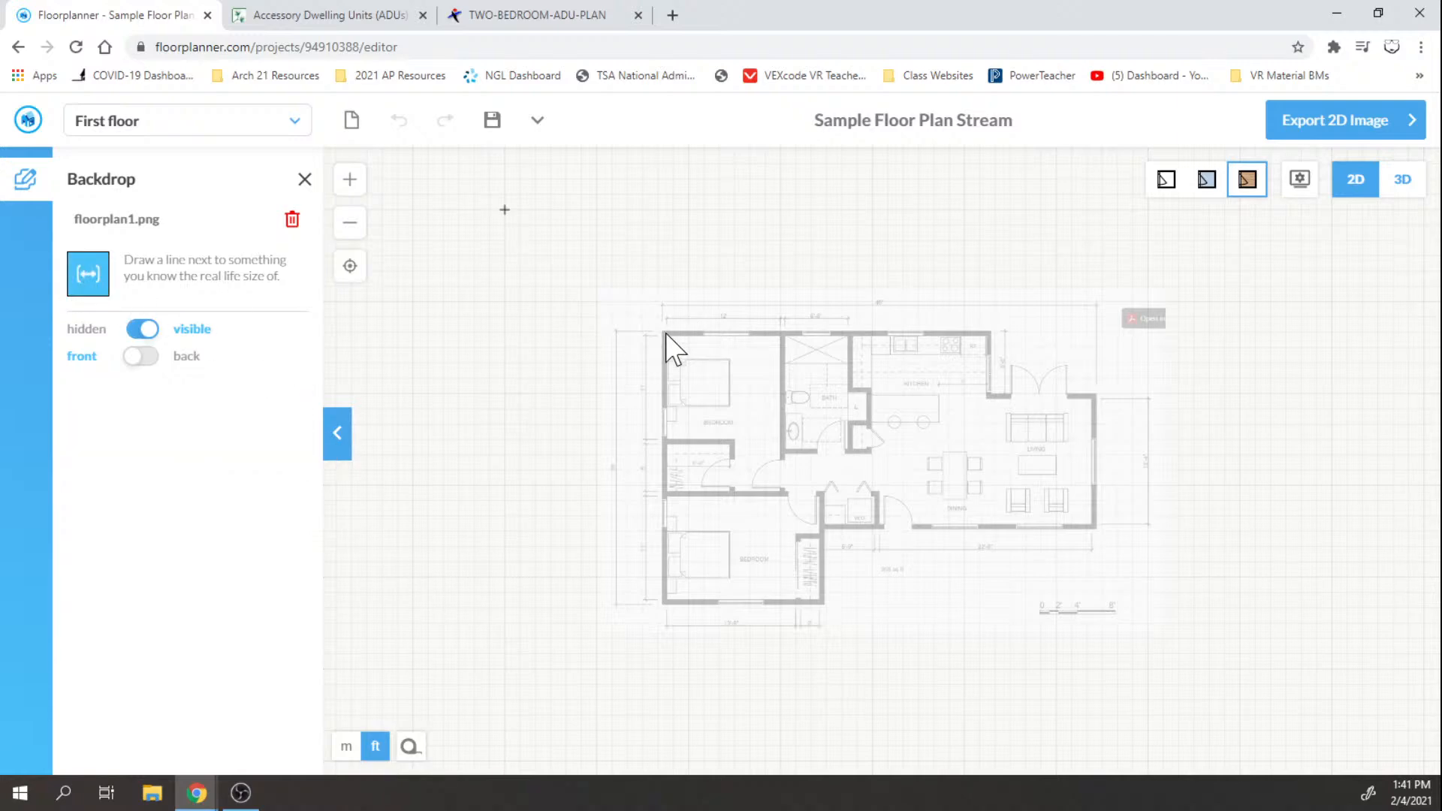
{"action": "left_click_drag", "start_coordinate": [664, 334], "coordinate": [781, 336]}
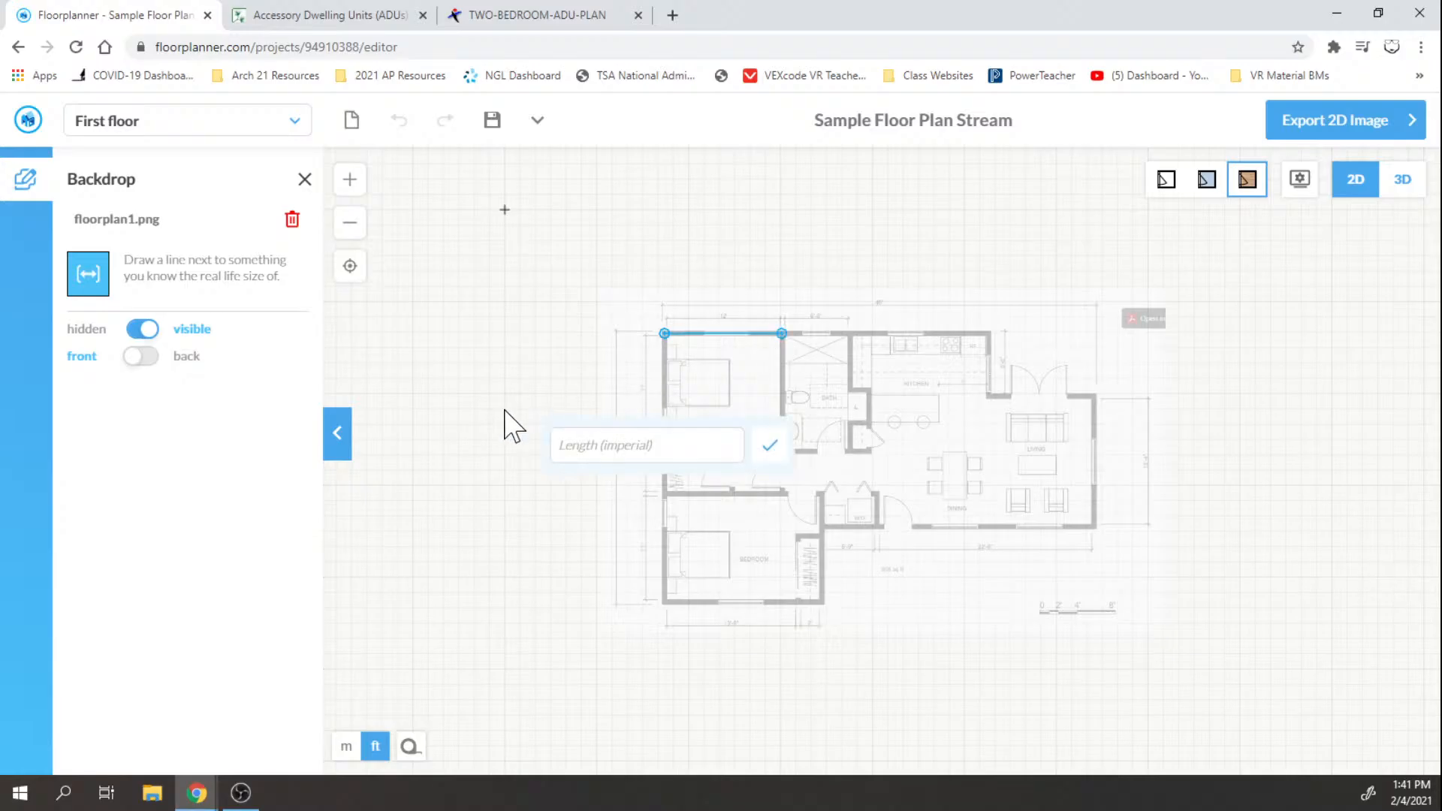
{"action": "left_click", "coordinate": [653, 445]}
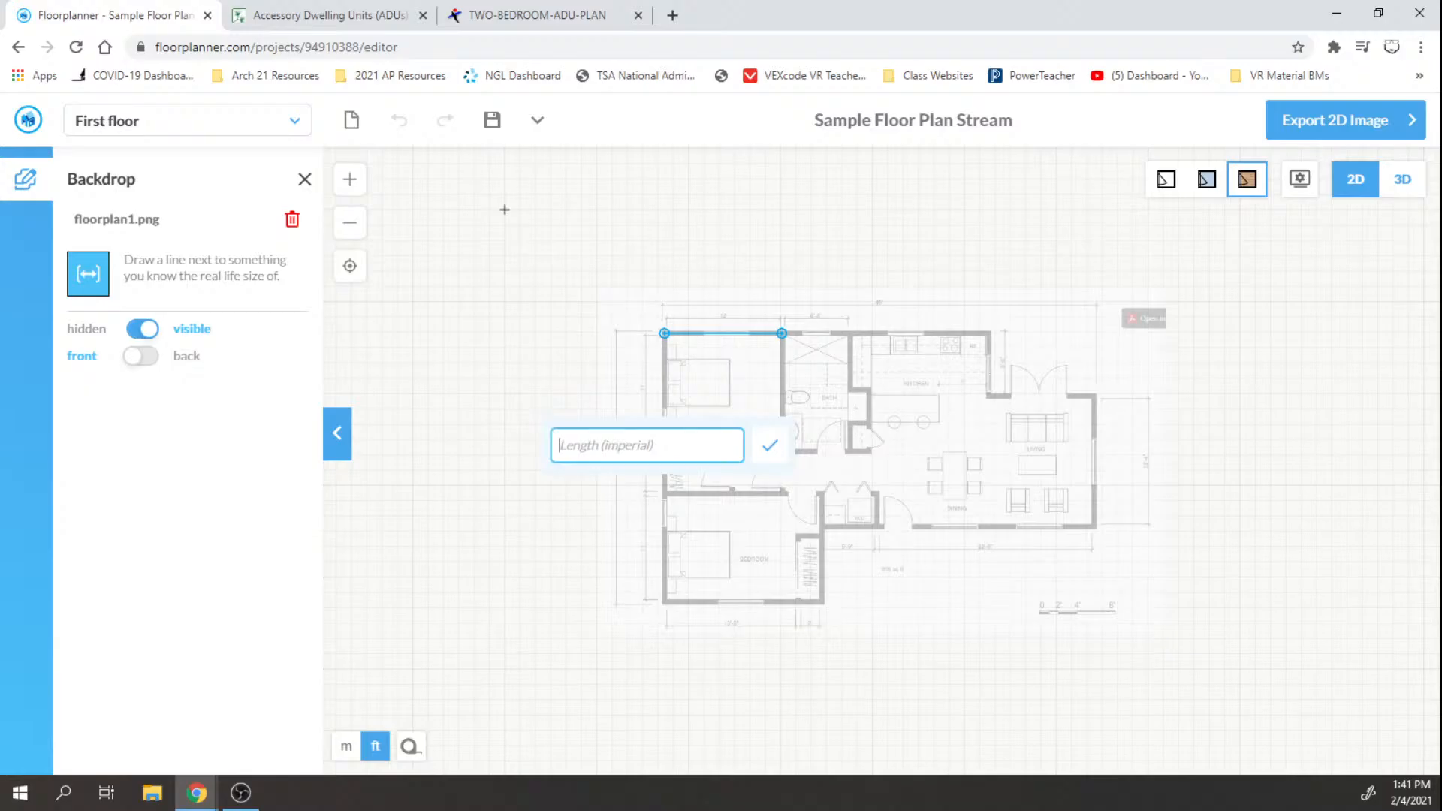
{"action": "type", "text": "12'"}
{"action": "key", "text": "Return"}
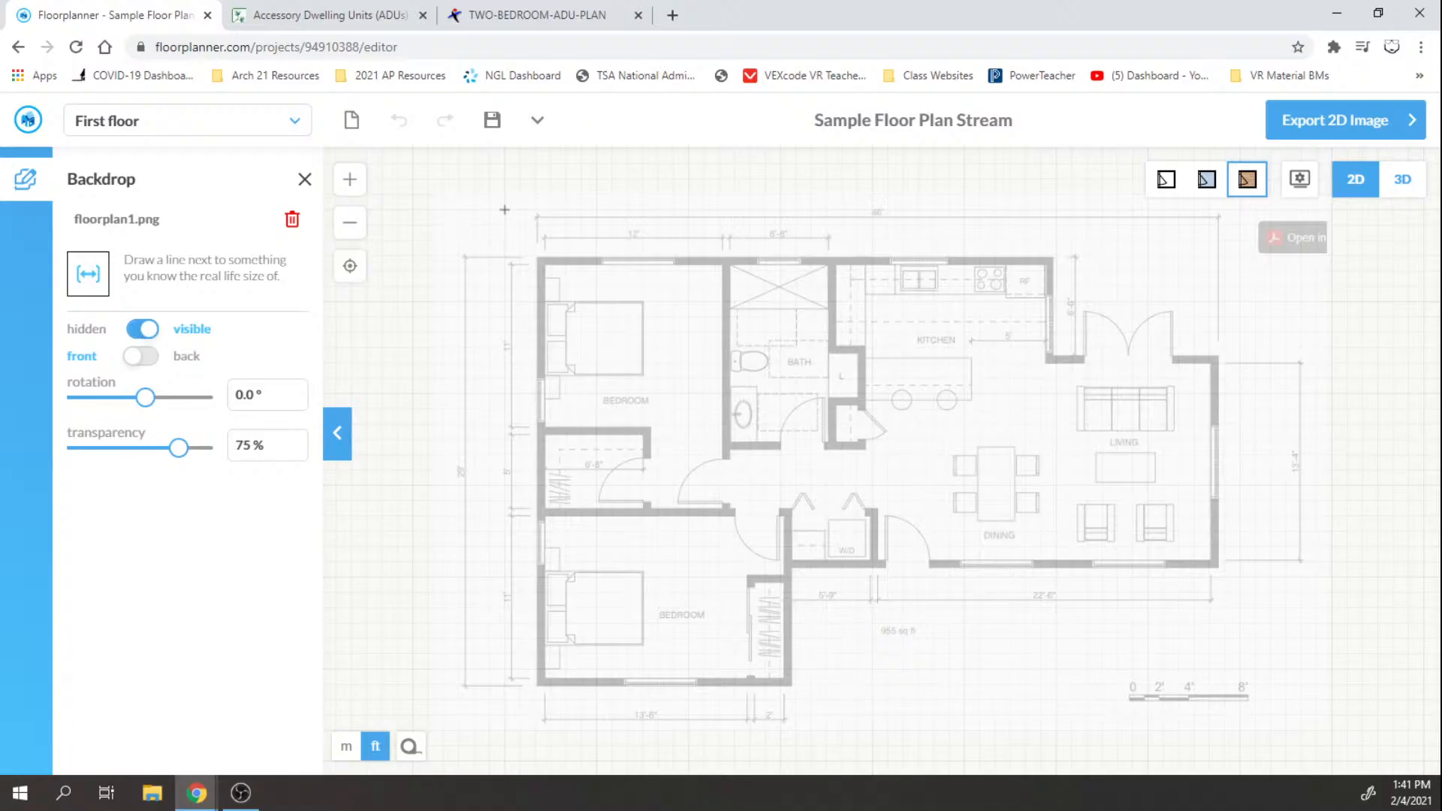
Step: Close the backdrop settings and reopen them through the background settings
{"action": "left_click", "coordinate": [304, 179]}
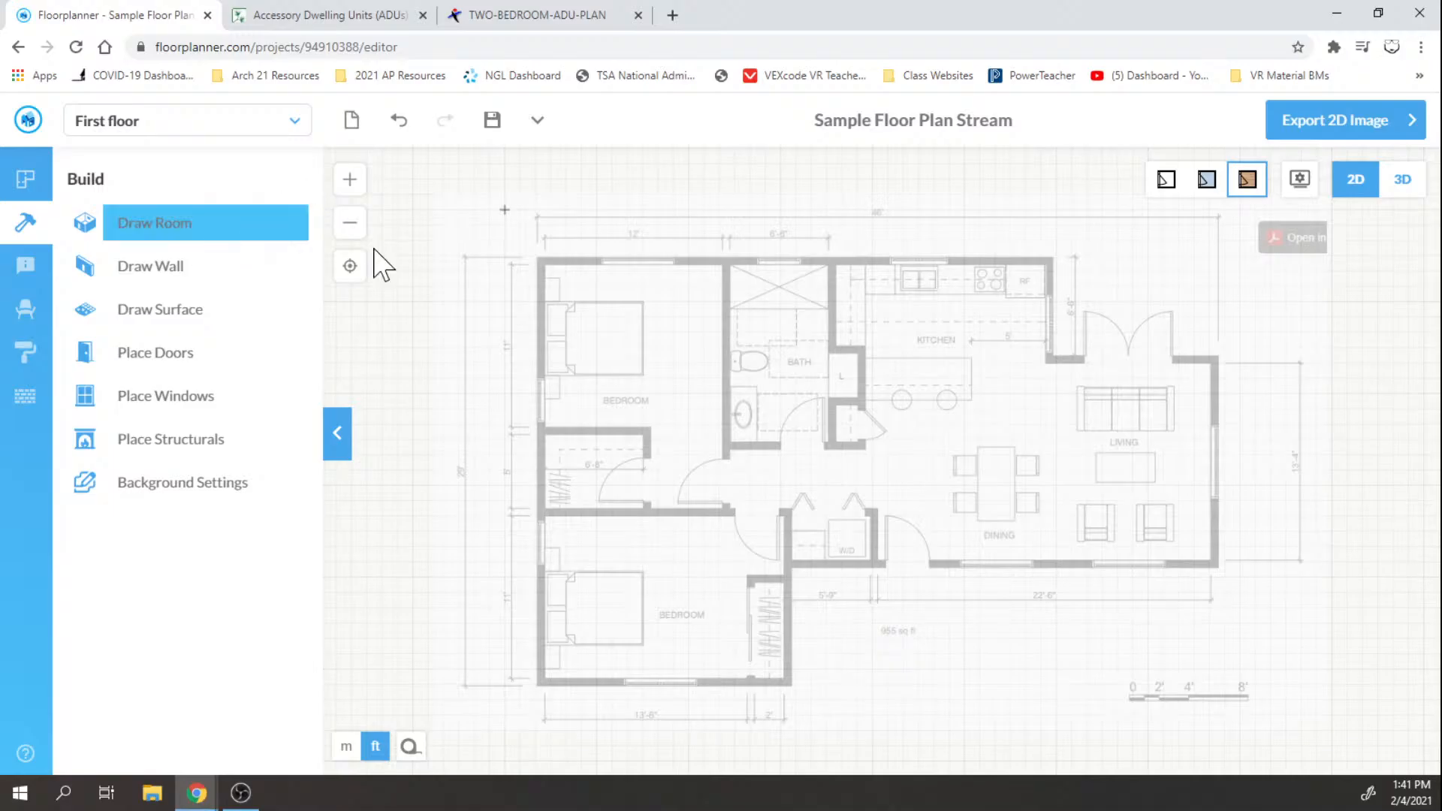
{"action": "left_click", "coordinate": [189, 486]}
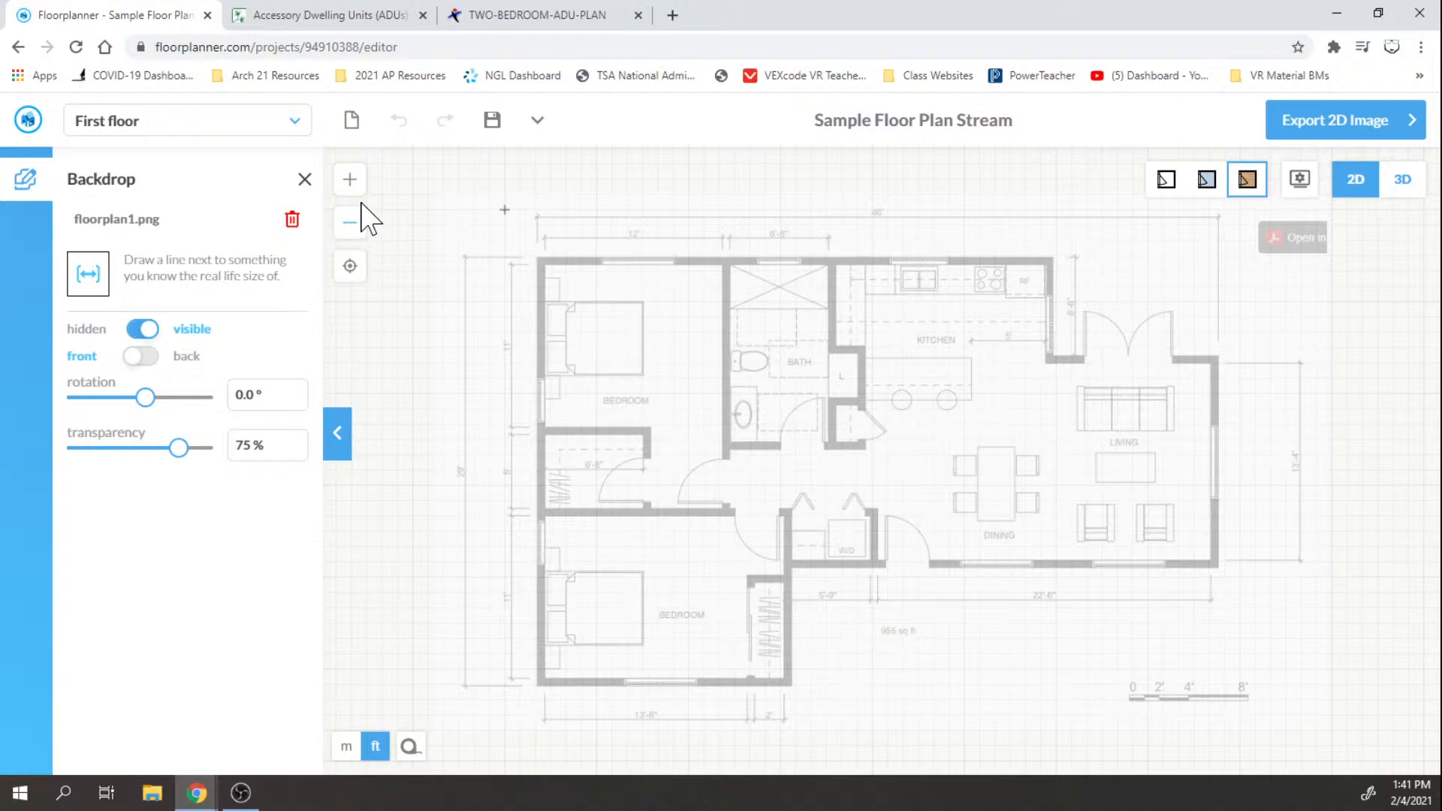
Step: Reopen the backdrop settings through the background settings once more and close them
{"action": "left_click", "coordinate": [304, 179]}
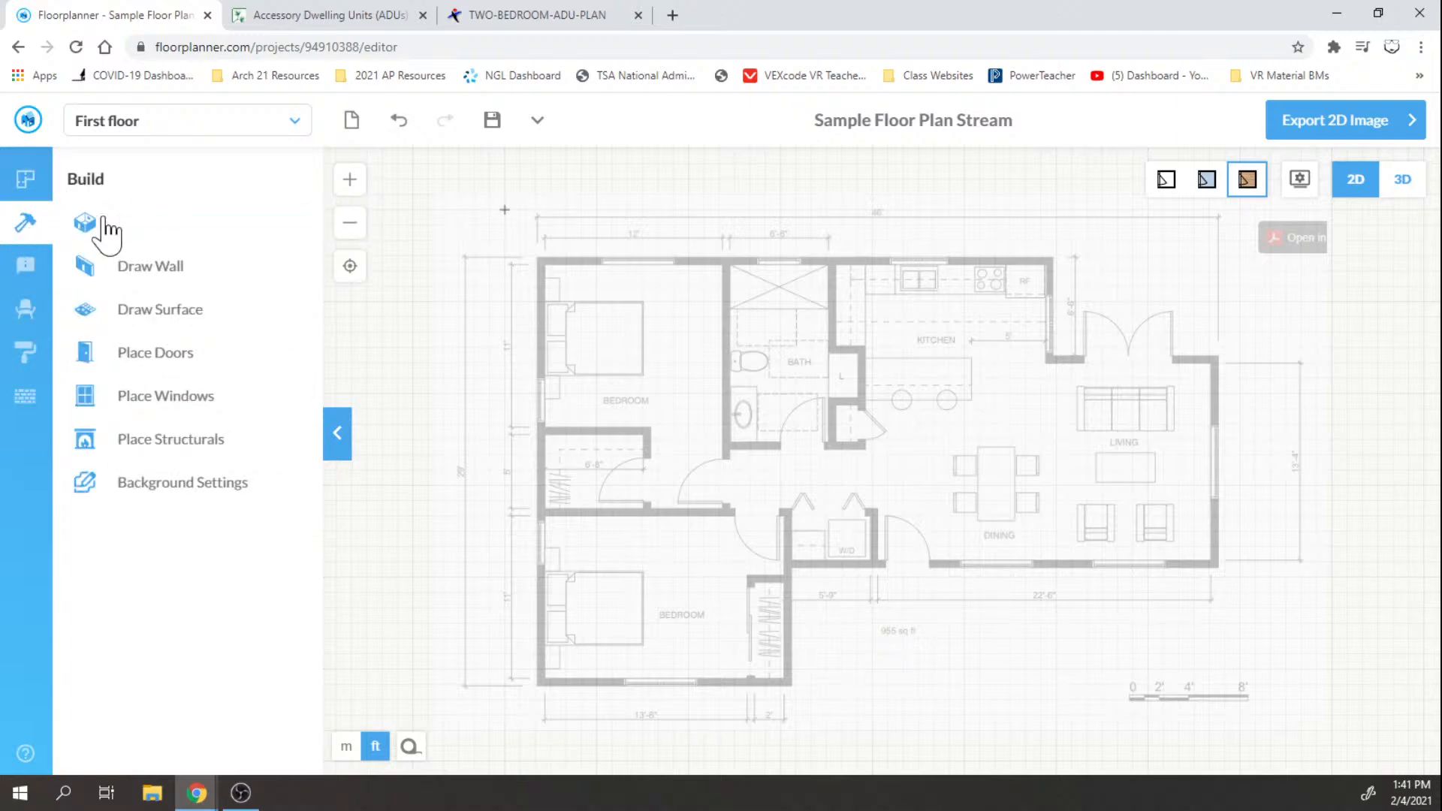
{"action": "left_click", "coordinate": [177, 482]}
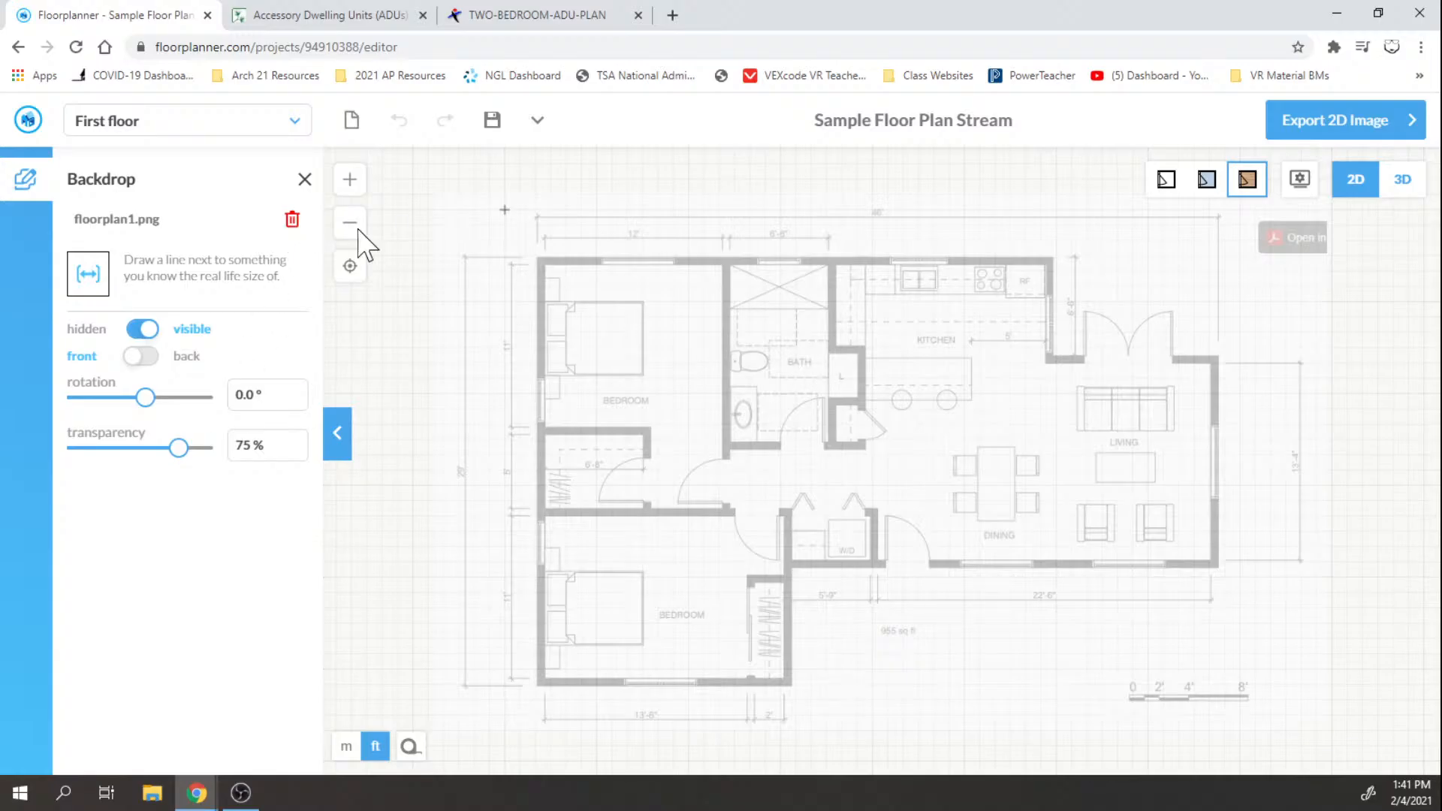
{"action": "left_click", "coordinate": [303, 181]}
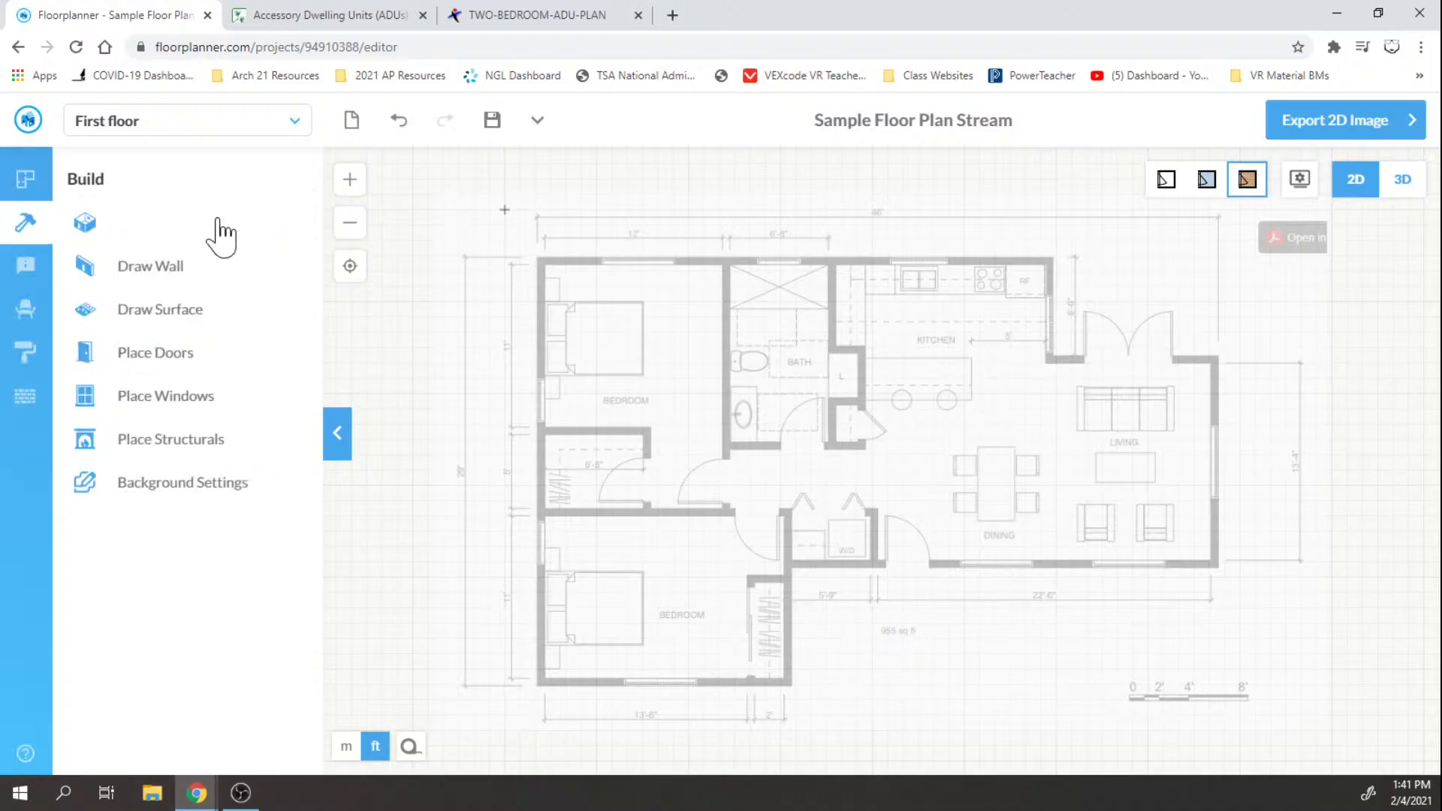
Step: Trace the building's closed exterior outline over the backdrop with 5 7/8" thick walls, about 44' 8" wide and 28' 3" deep overall
{"action": "left_click", "coordinate": [123, 271]}
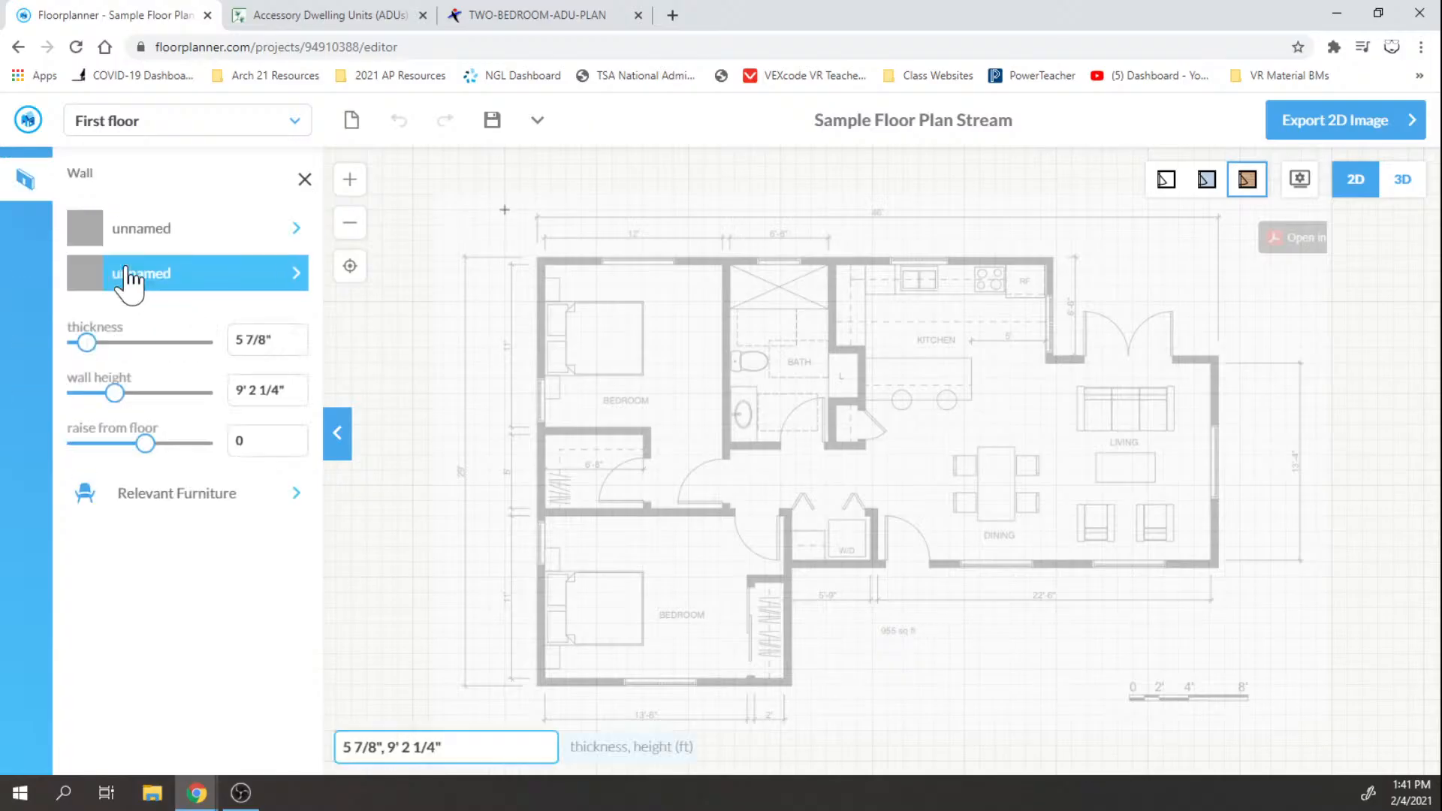
{"action": "left_click", "coordinate": [538, 260]}
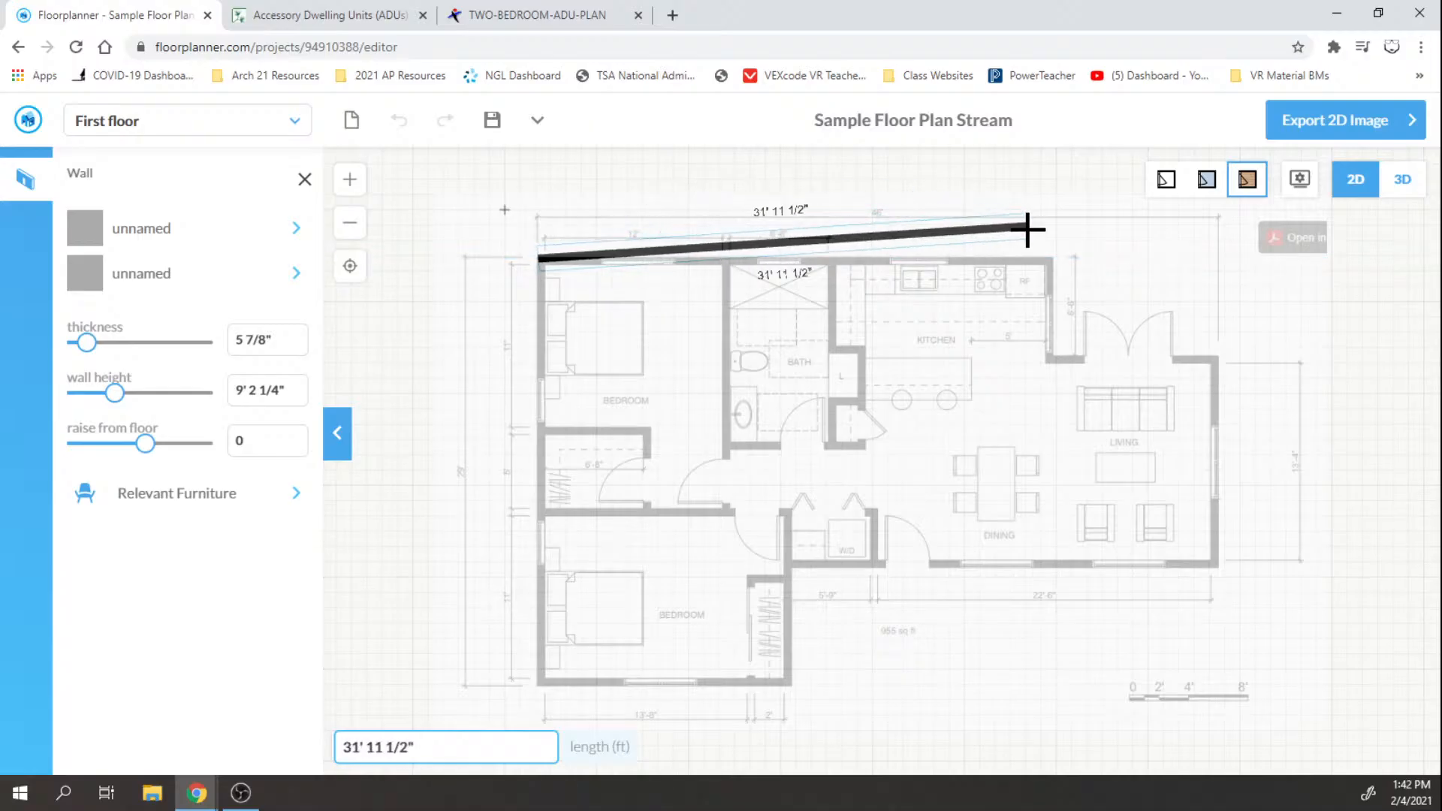
{"action": "left_click", "coordinate": [1050, 259]}
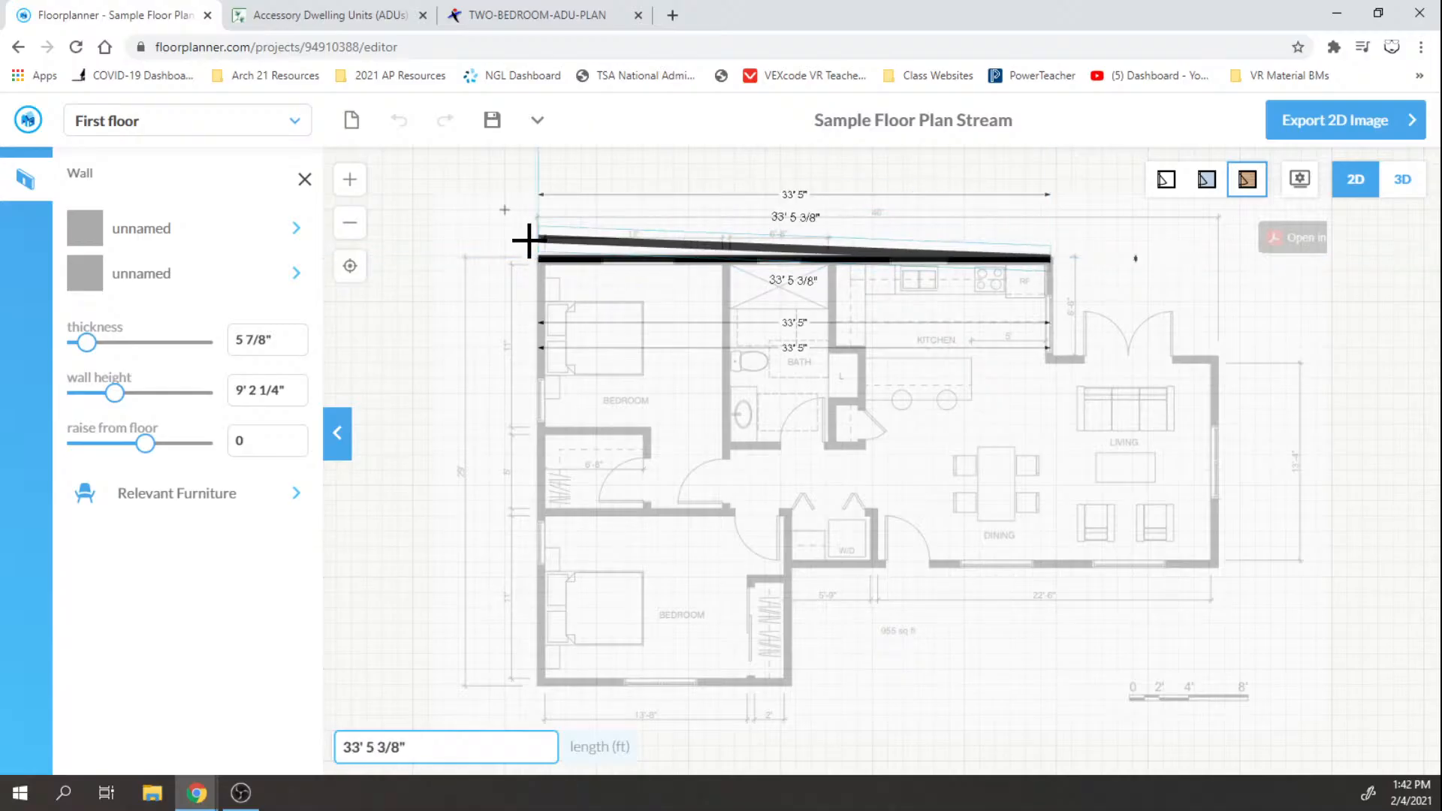
{"action": "left_click", "coordinate": [1050, 363]}
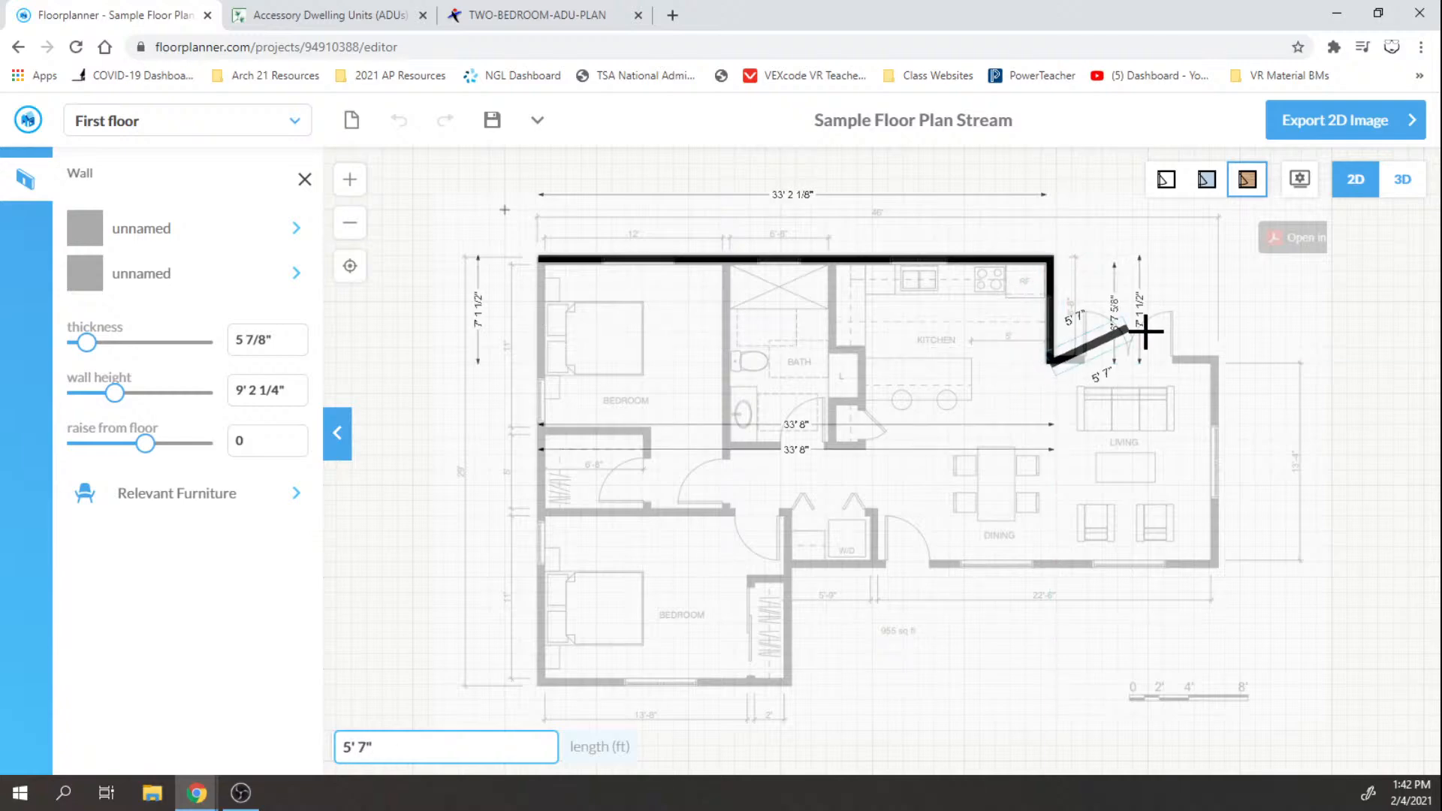
{"action": "left_click", "coordinate": [1214, 364]}
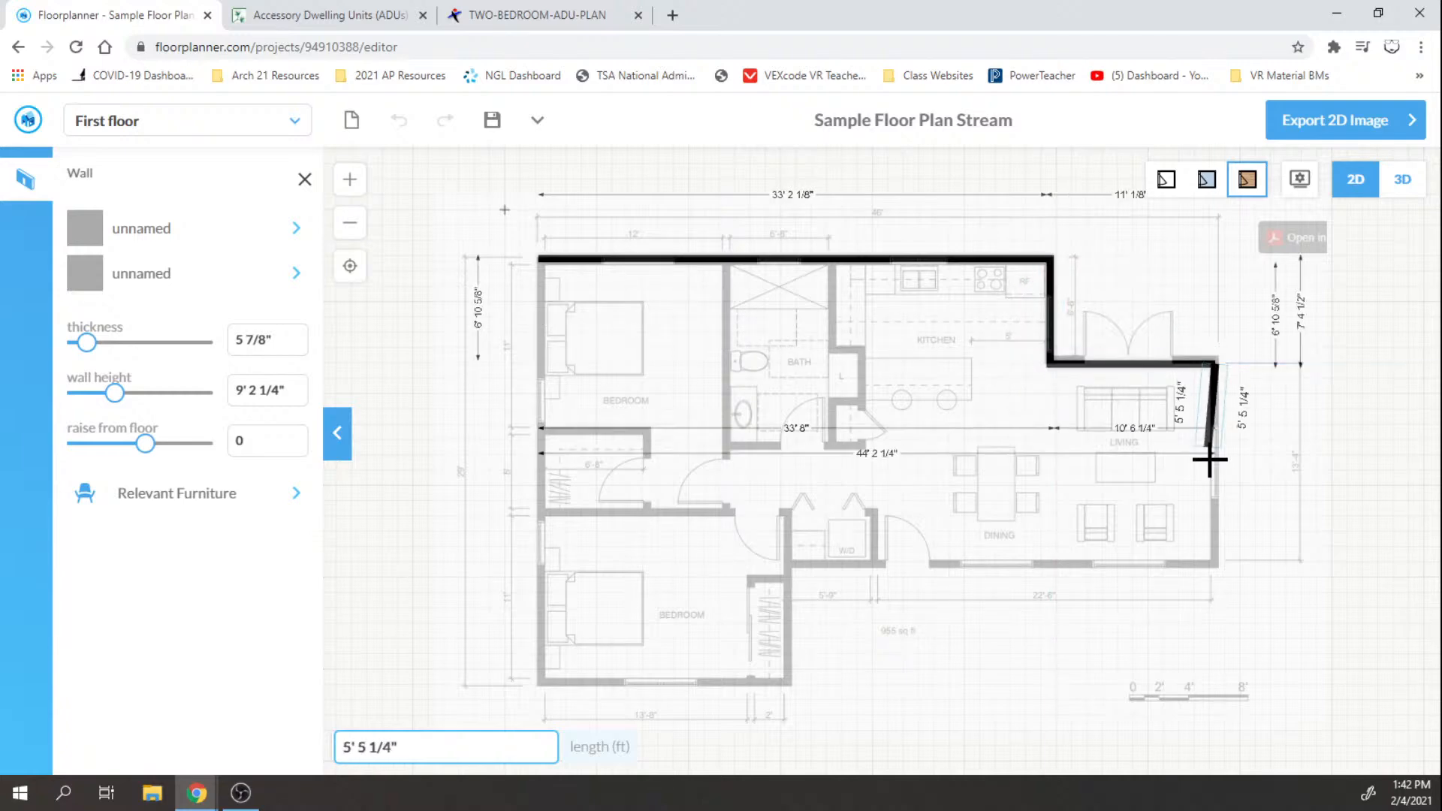
{"action": "left_click", "coordinate": [1217, 567]}
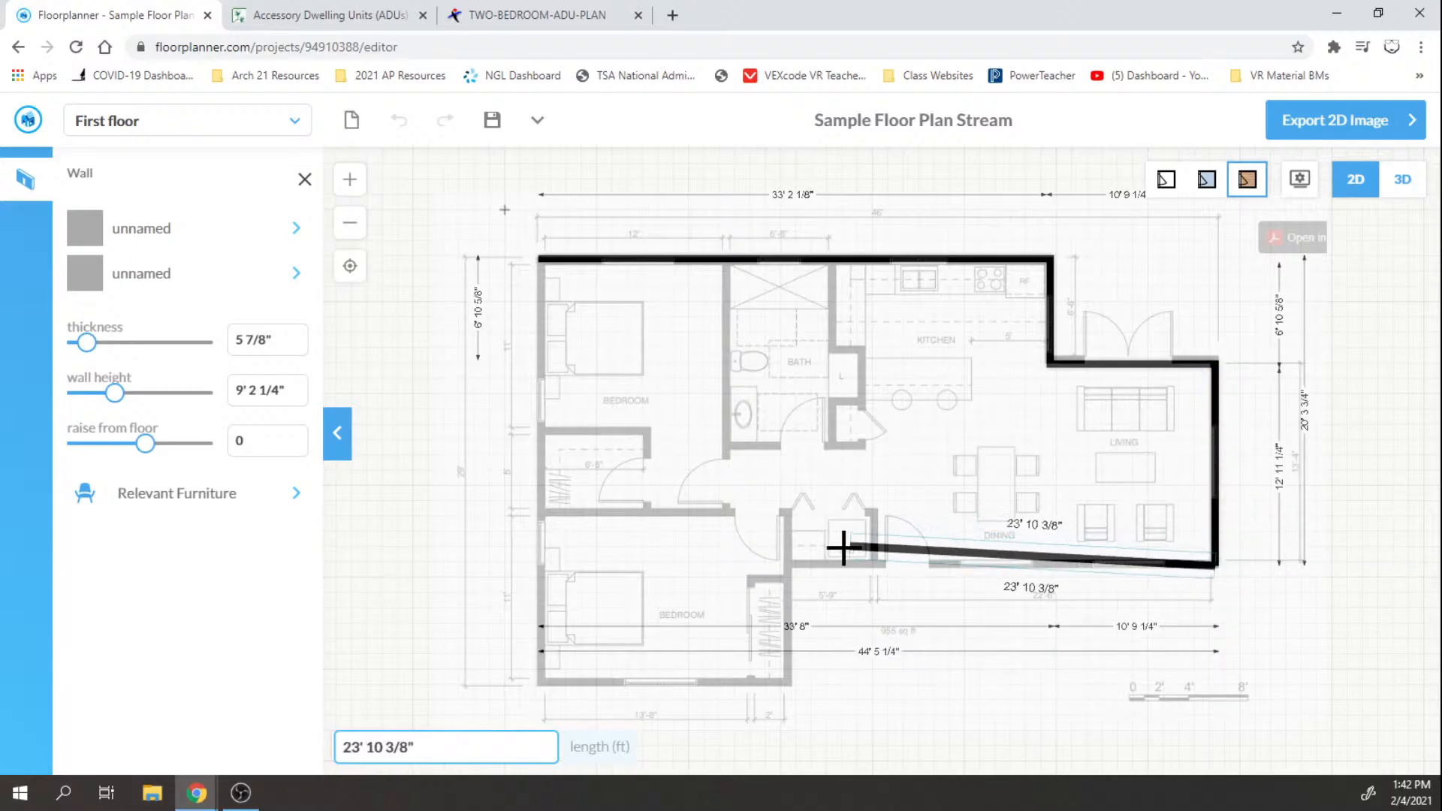
{"action": "left_click", "coordinate": [784, 566]}
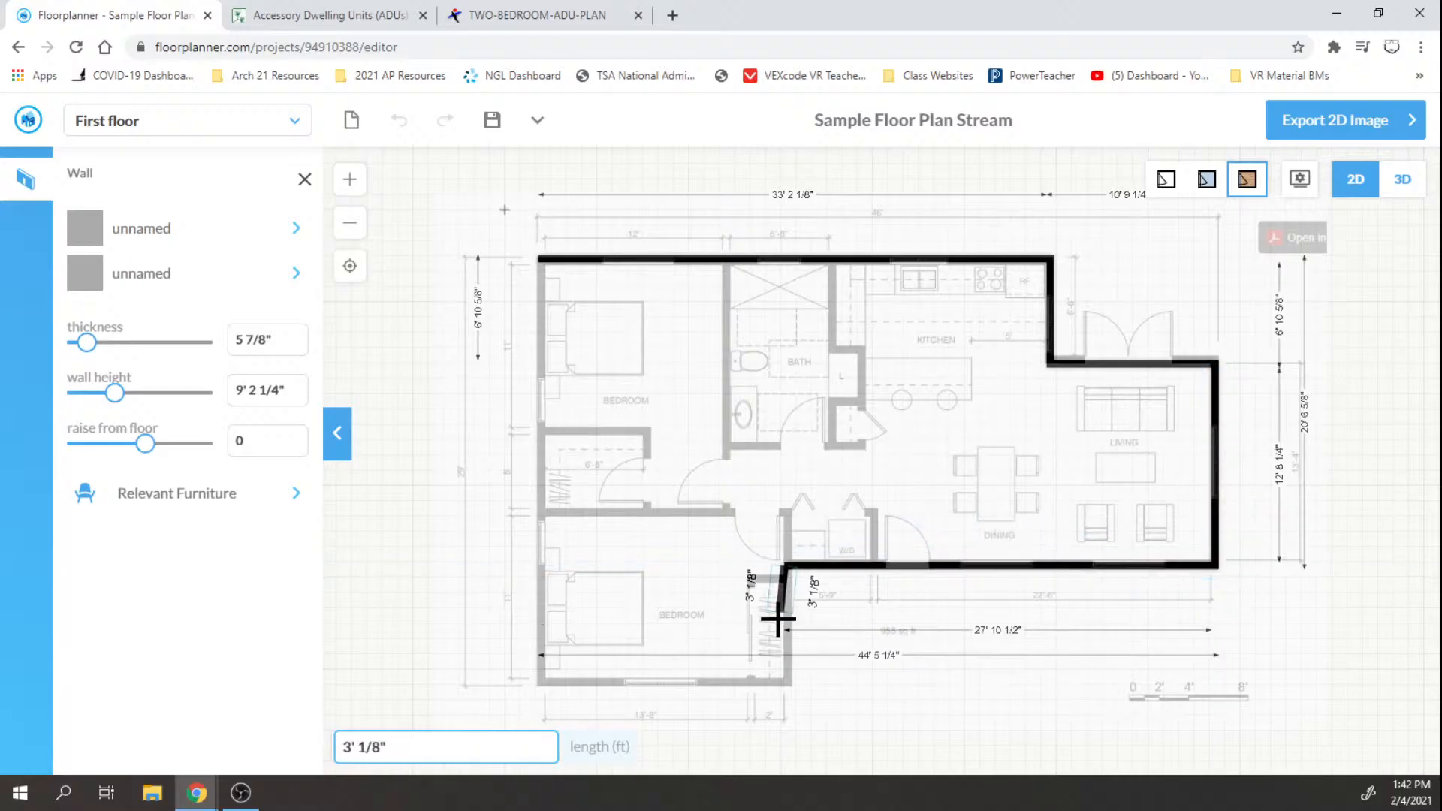
{"action": "left_click", "coordinate": [785, 683]}
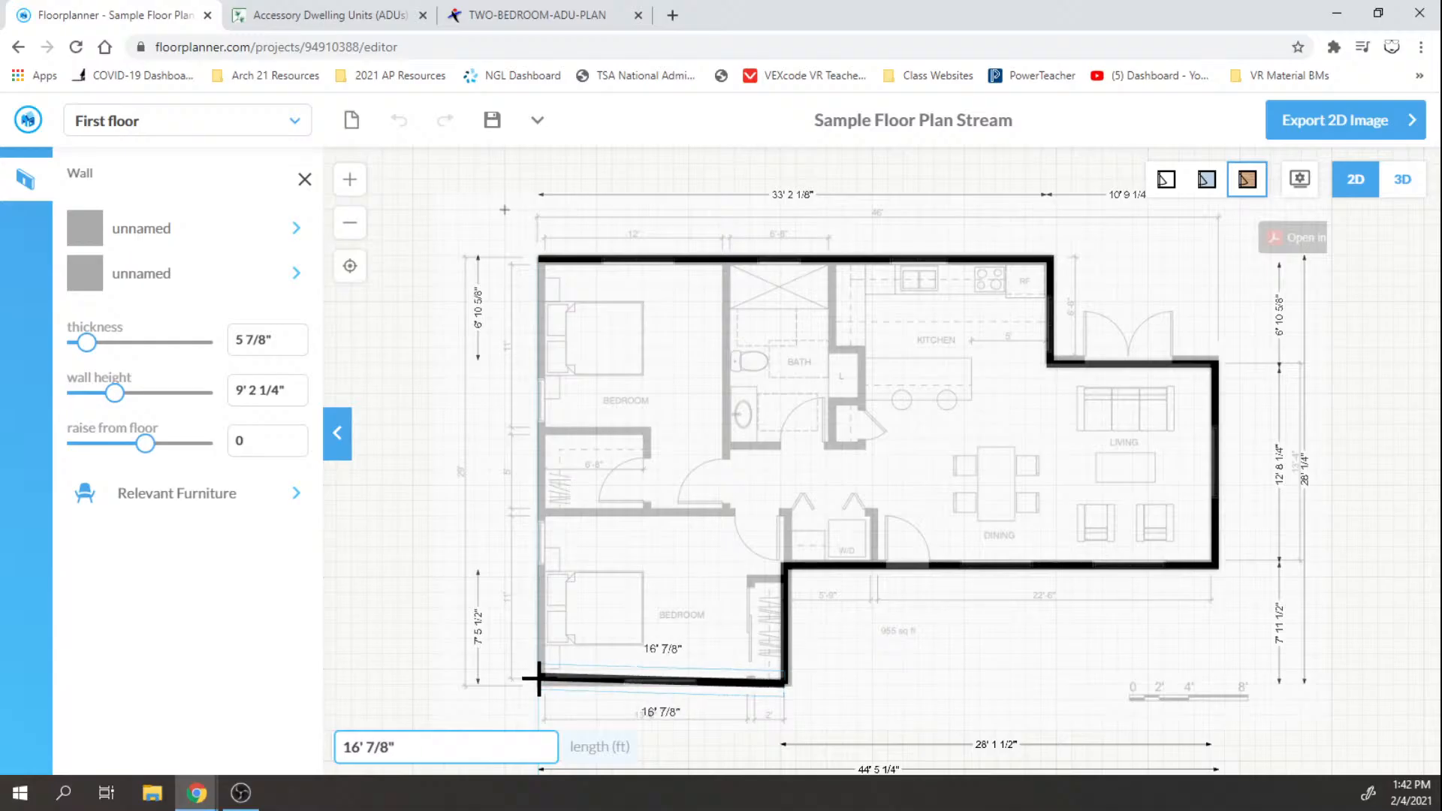
{"action": "left_click", "coordinate": [539, 683]}
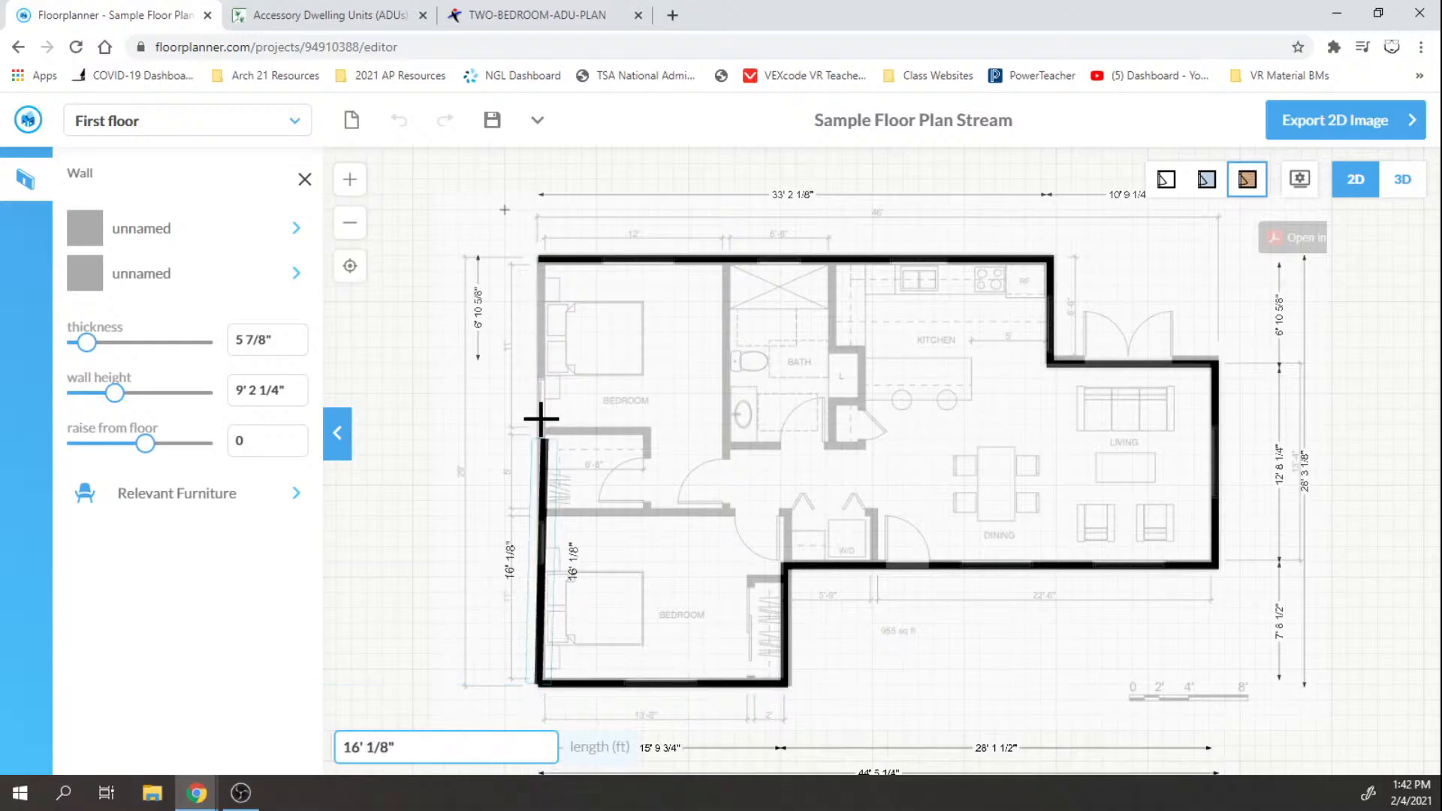
{"action": "left_click", "coordinate": [539, 257]}
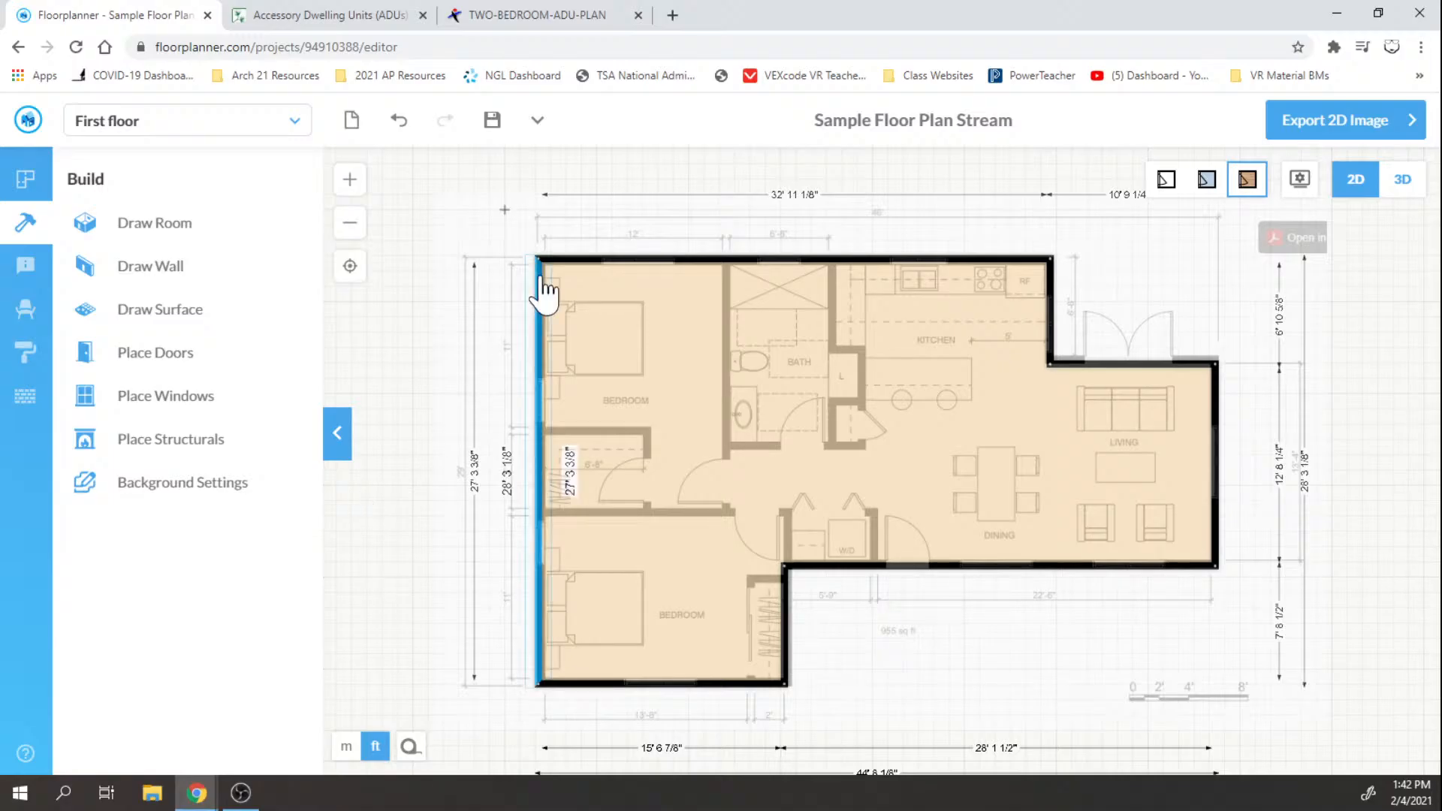
Step: Trace the wall between the upper bedroom and the bath from the exterior wall down to the bedroom door opening
{"action": "left_click", "coordinate": [185, 289]}
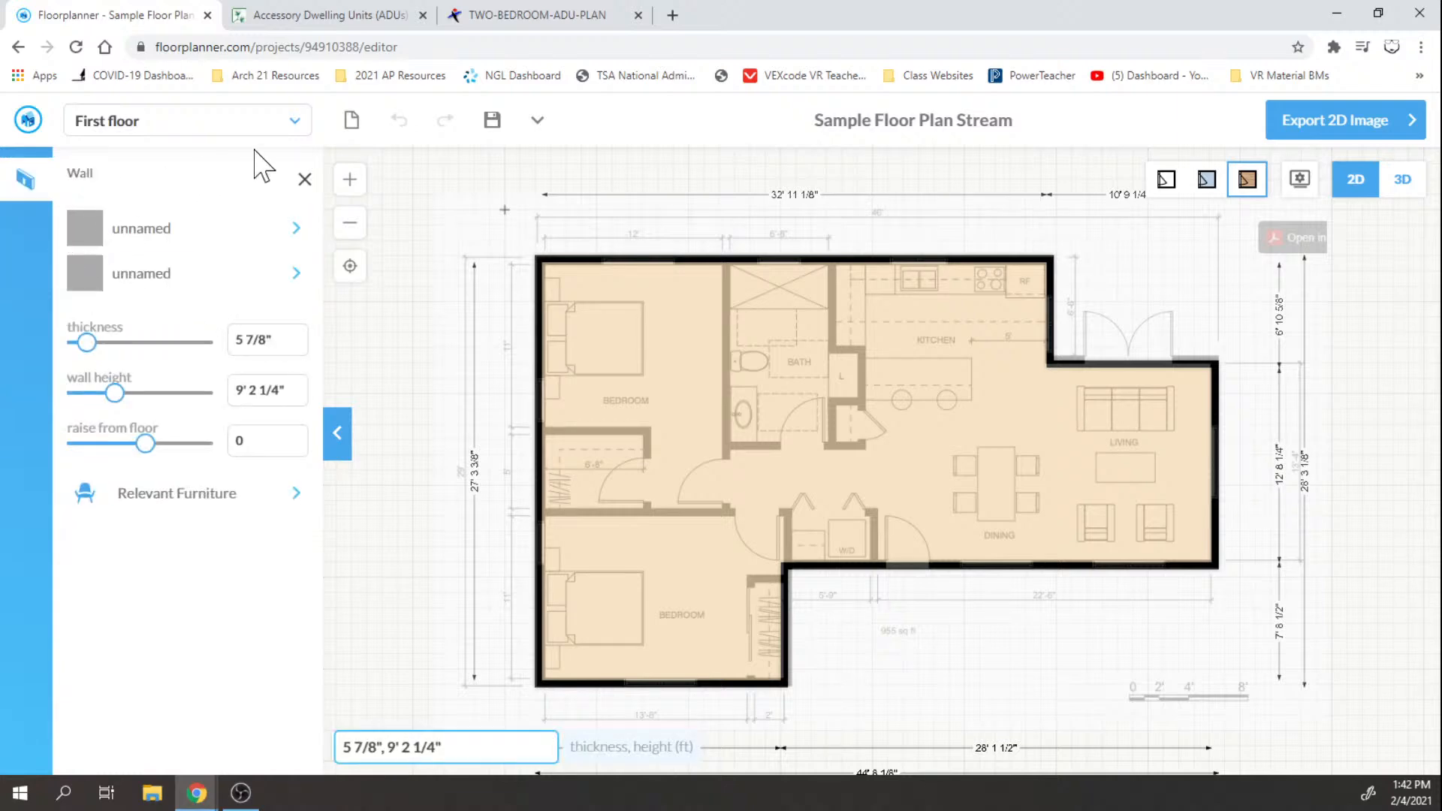
{"action": "left_click", "coordinate": [727, 259]}
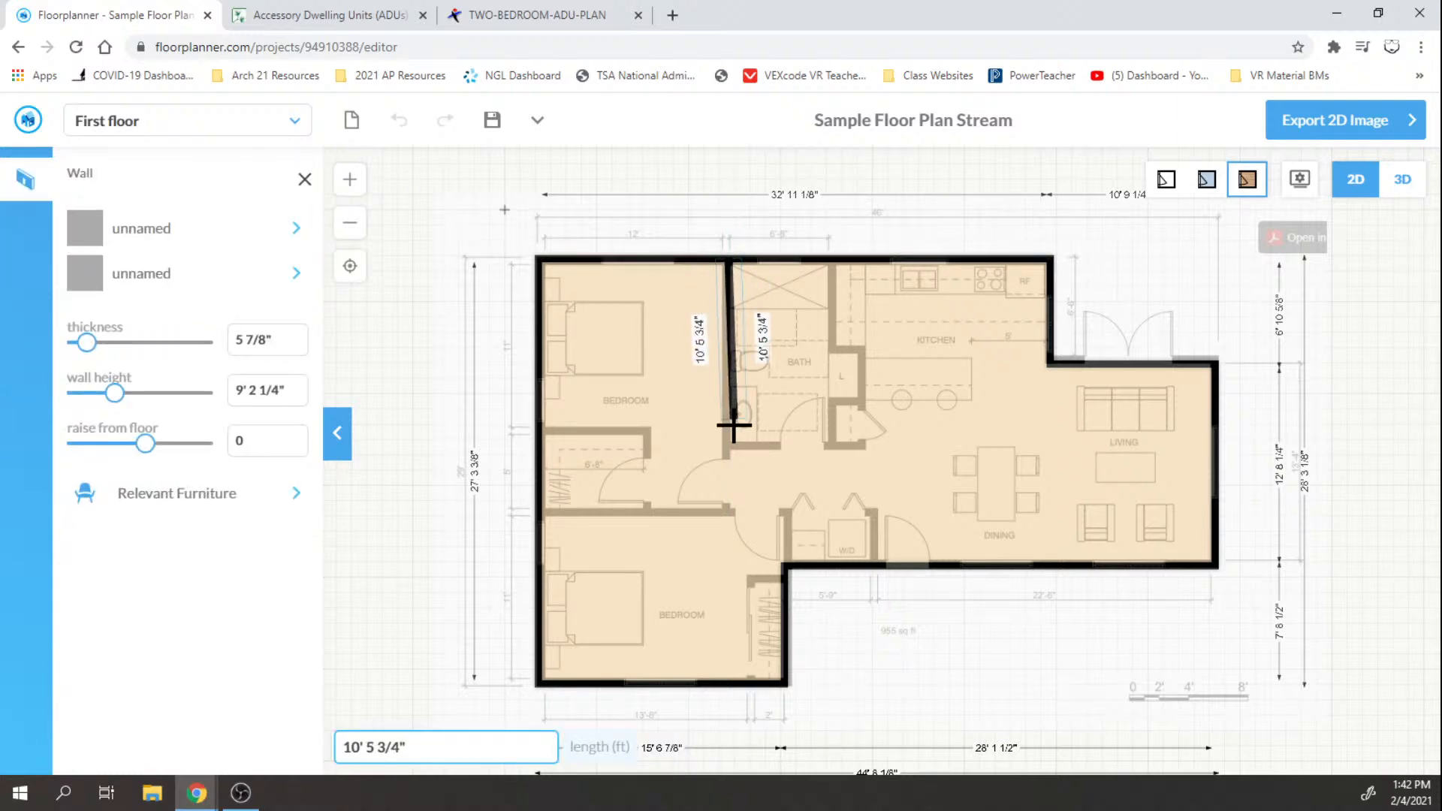
{"action": "left_click", "coordinate": [729, 456]}
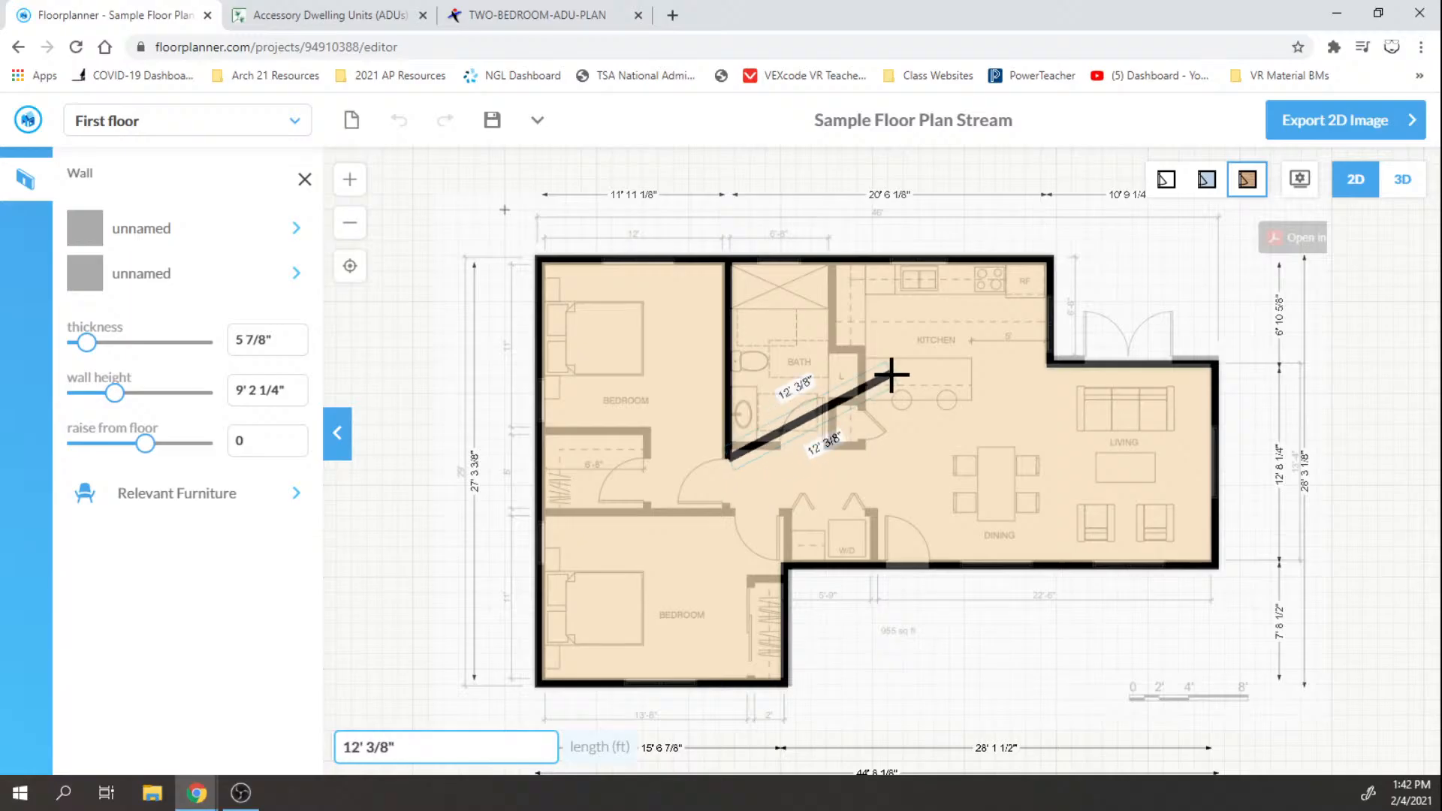
{"action": "key", "text": "Escape"}
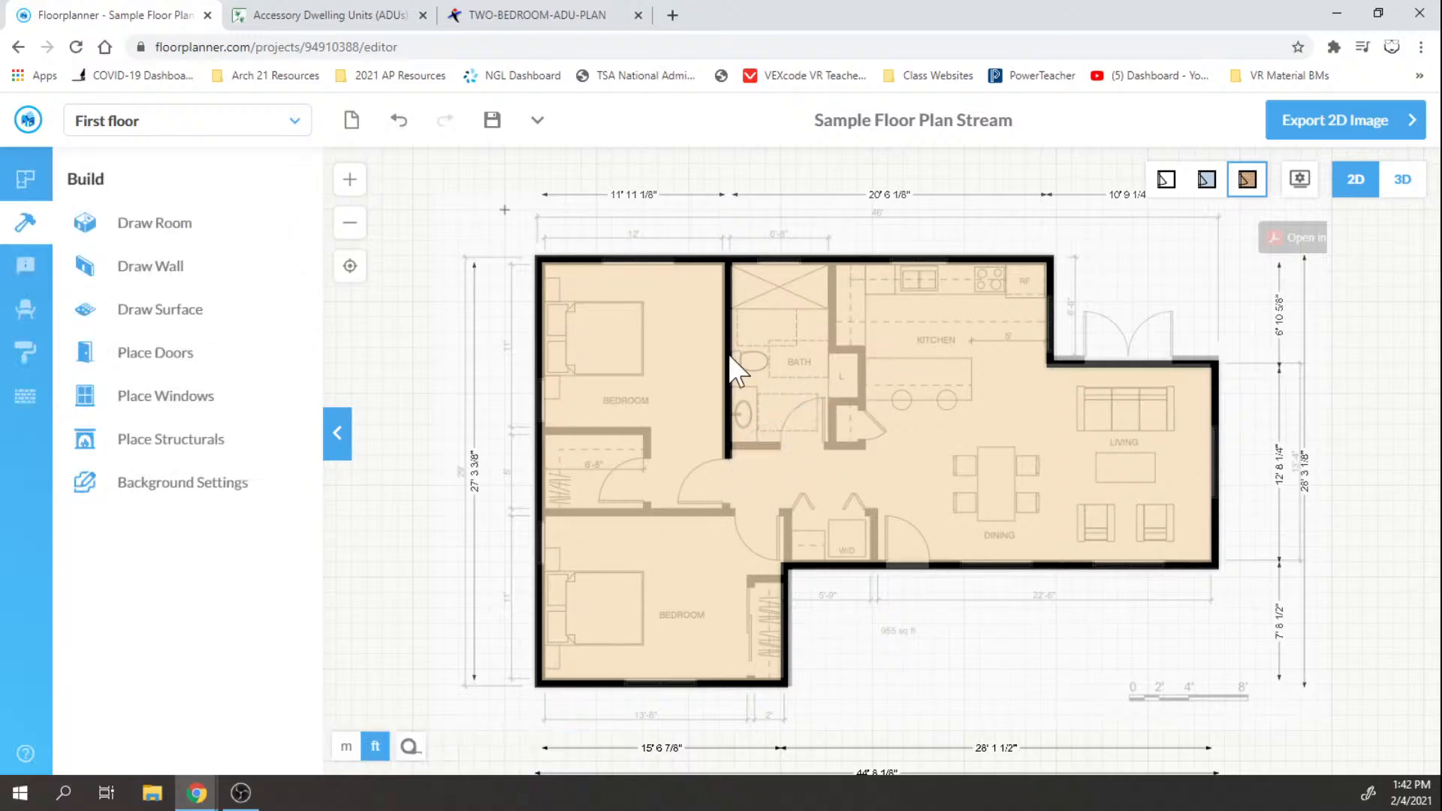
Step: Trace the upper bedroom closet's top wall and its side wall, about 5' 5" long, down to the partition between the bedrooms
{"action": "left_click", "coordinate": [154, 271]}
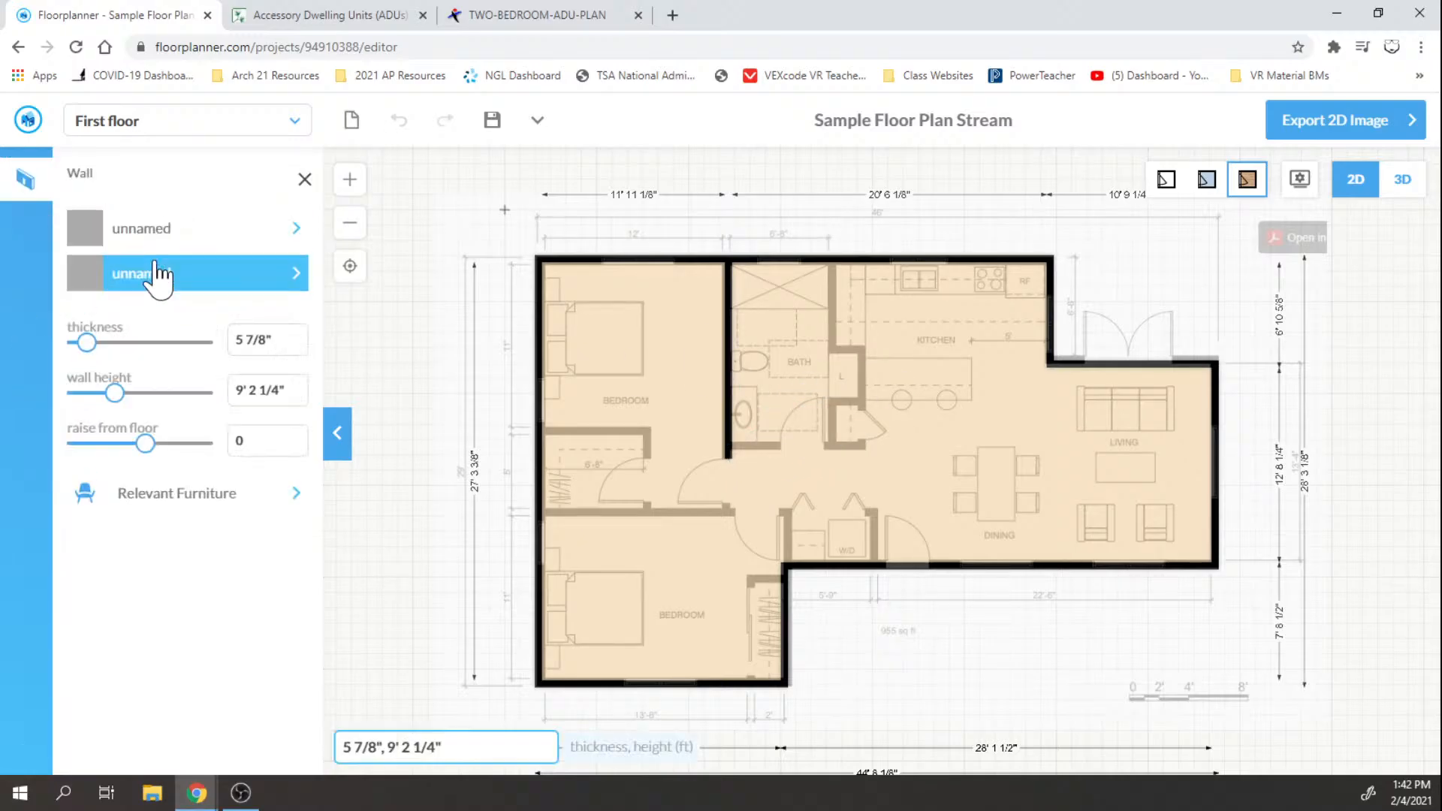
{"action": "left_click", "coordinate": [538, 433]}
{"action": "left_click", "coordinate": [650, 431]}
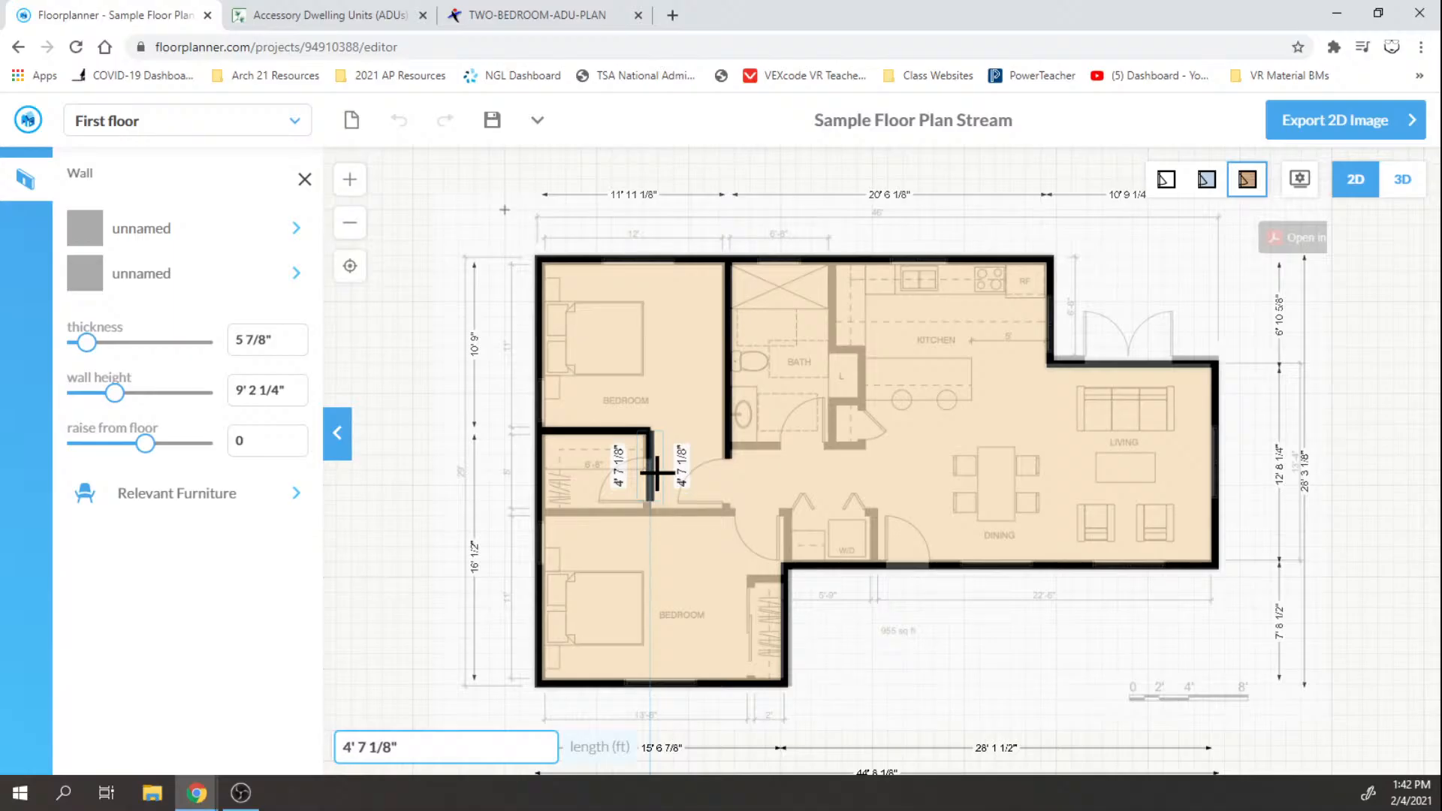
{"action": "scroll", "coordinate": [668, 469], "scroll_direction": "up", "scroll_amount": 5}
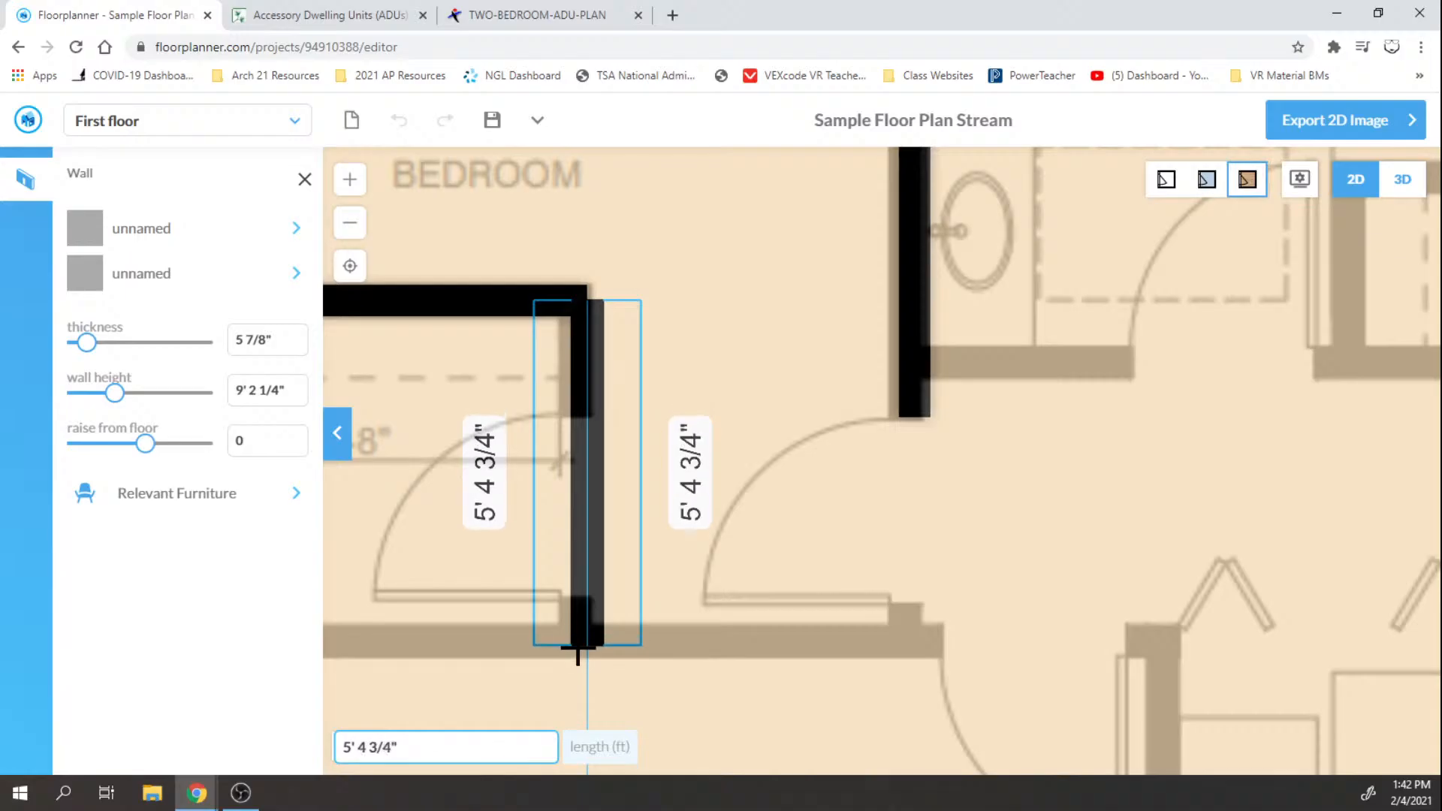
{"action": "left_click", "coordinate": [578, 654]}
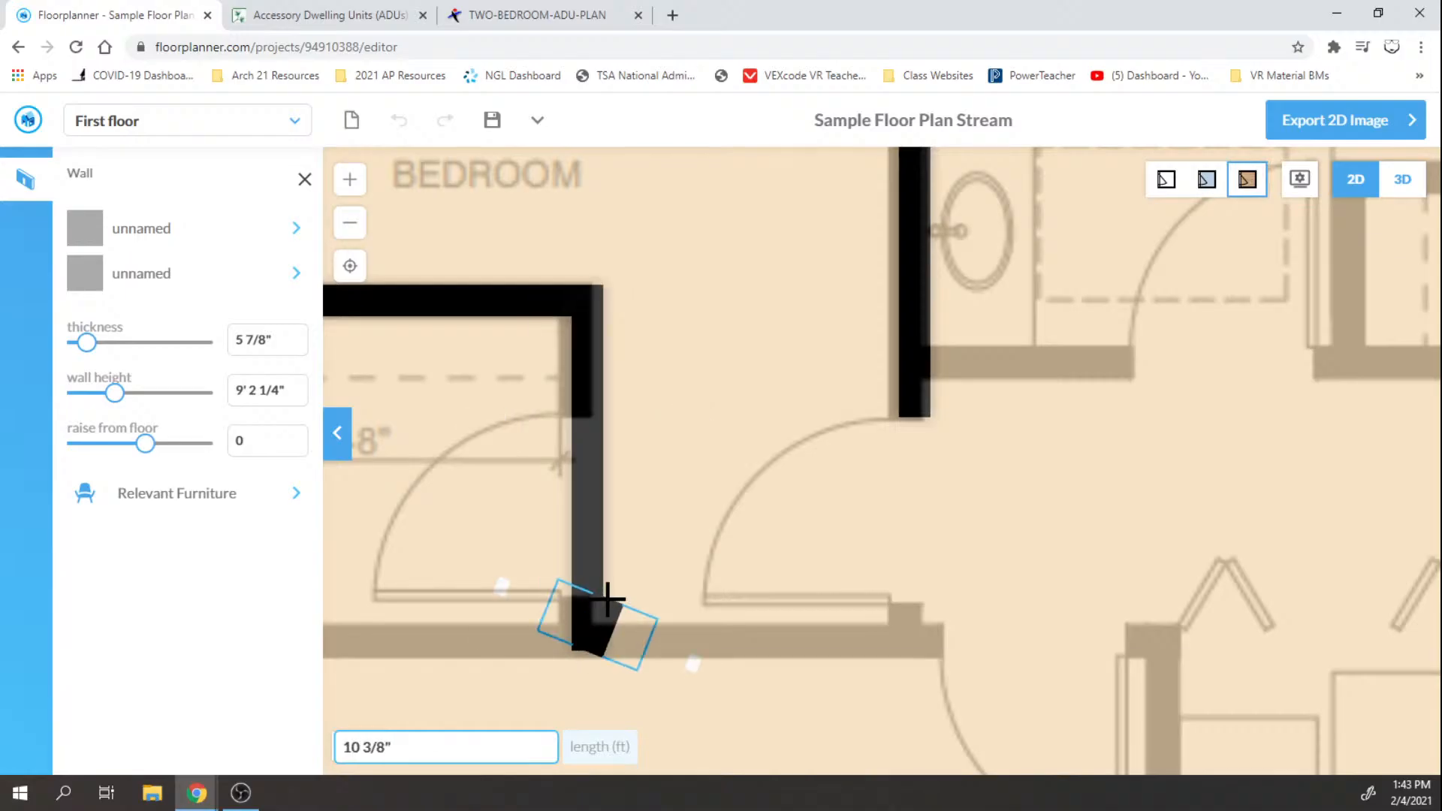
{"action": "key", "text": "Escape"}
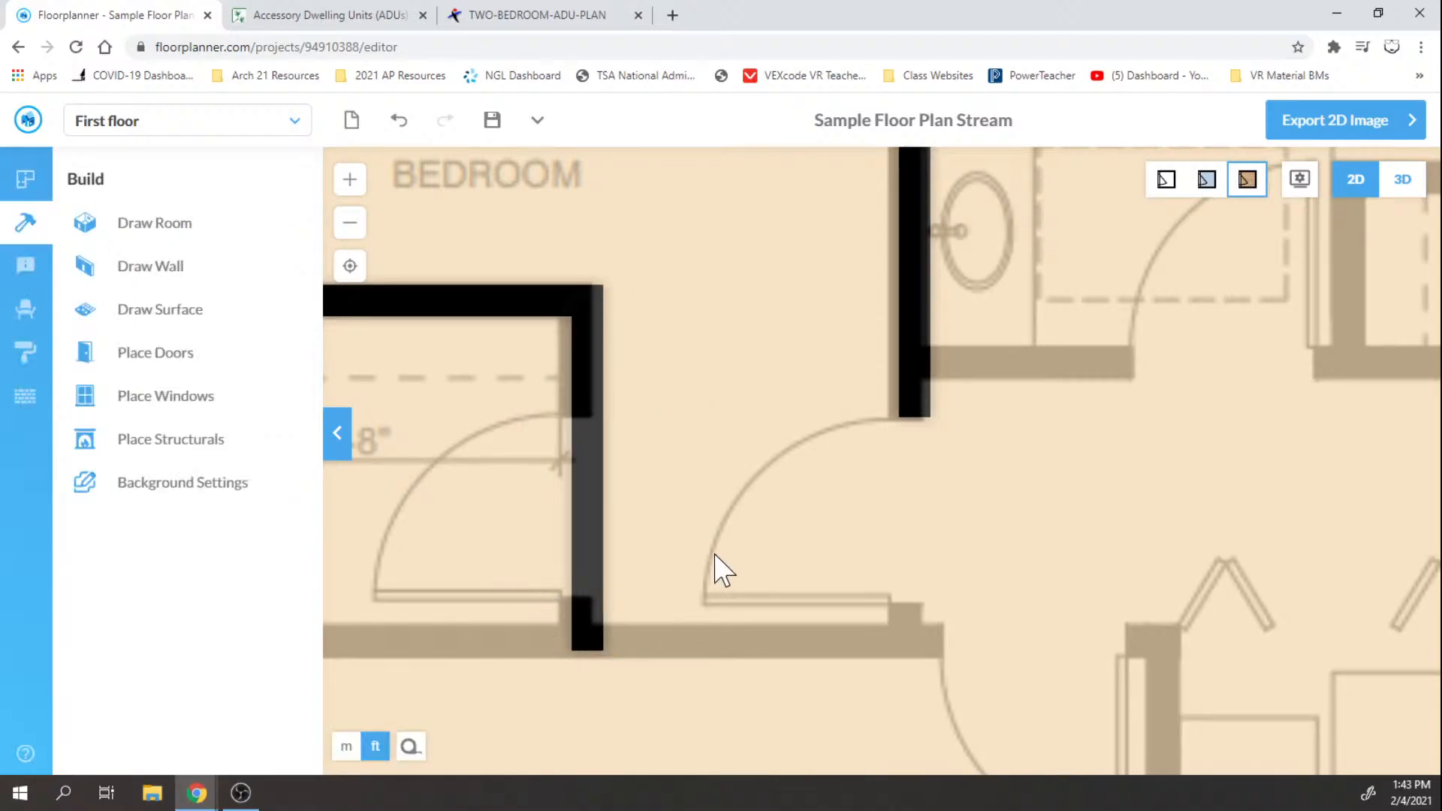
Step: Trace the partition between the two bedrooms from the exterior wall to the hallway, about 12' 8" long
{"action": "scroll", "coordinate": [714, 573], "scroll_direction": "down", "scroll_amount": 5}
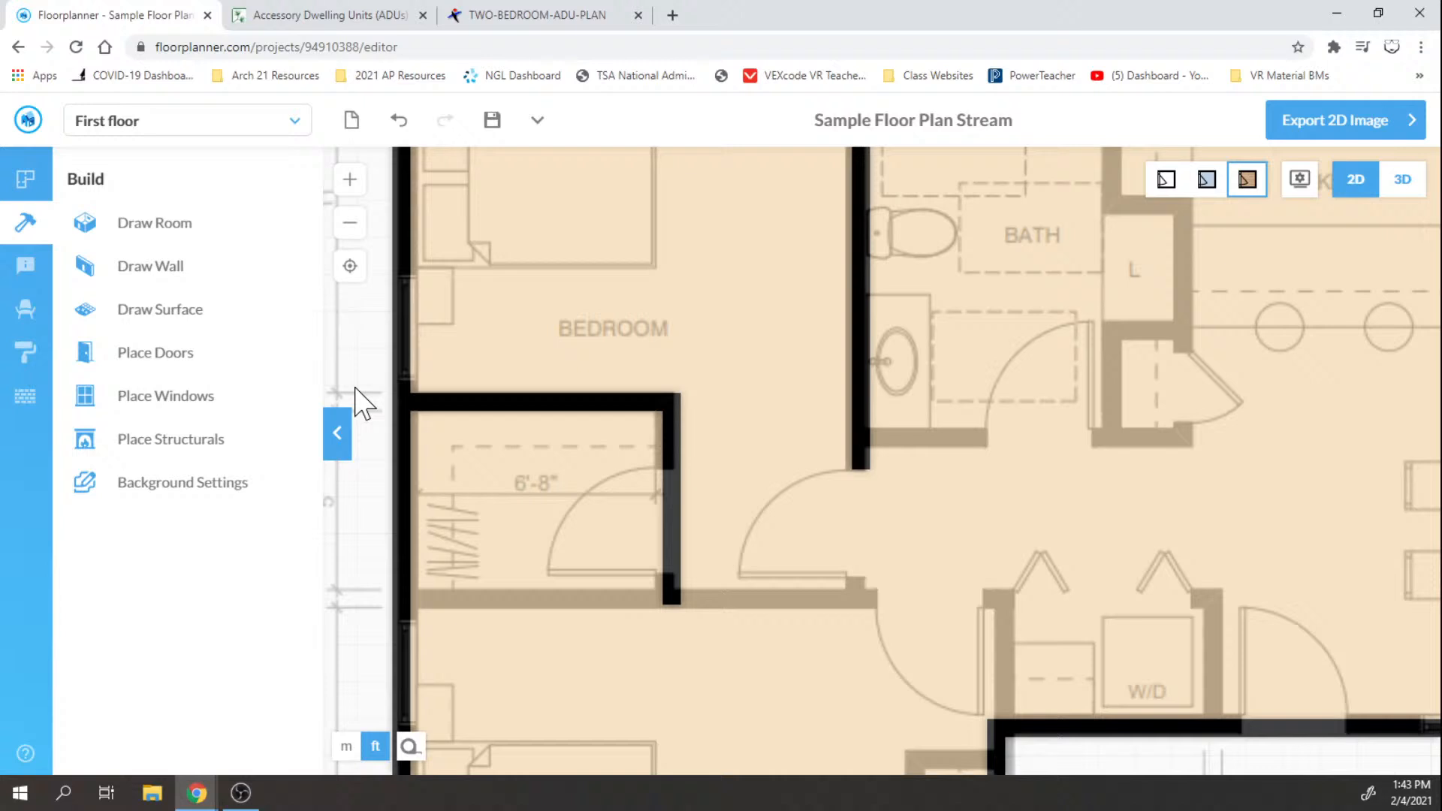
{"action": "left_click", "coordinate": [146, 268]}
{"action": "left_click", "coordinate": [411, 603]}
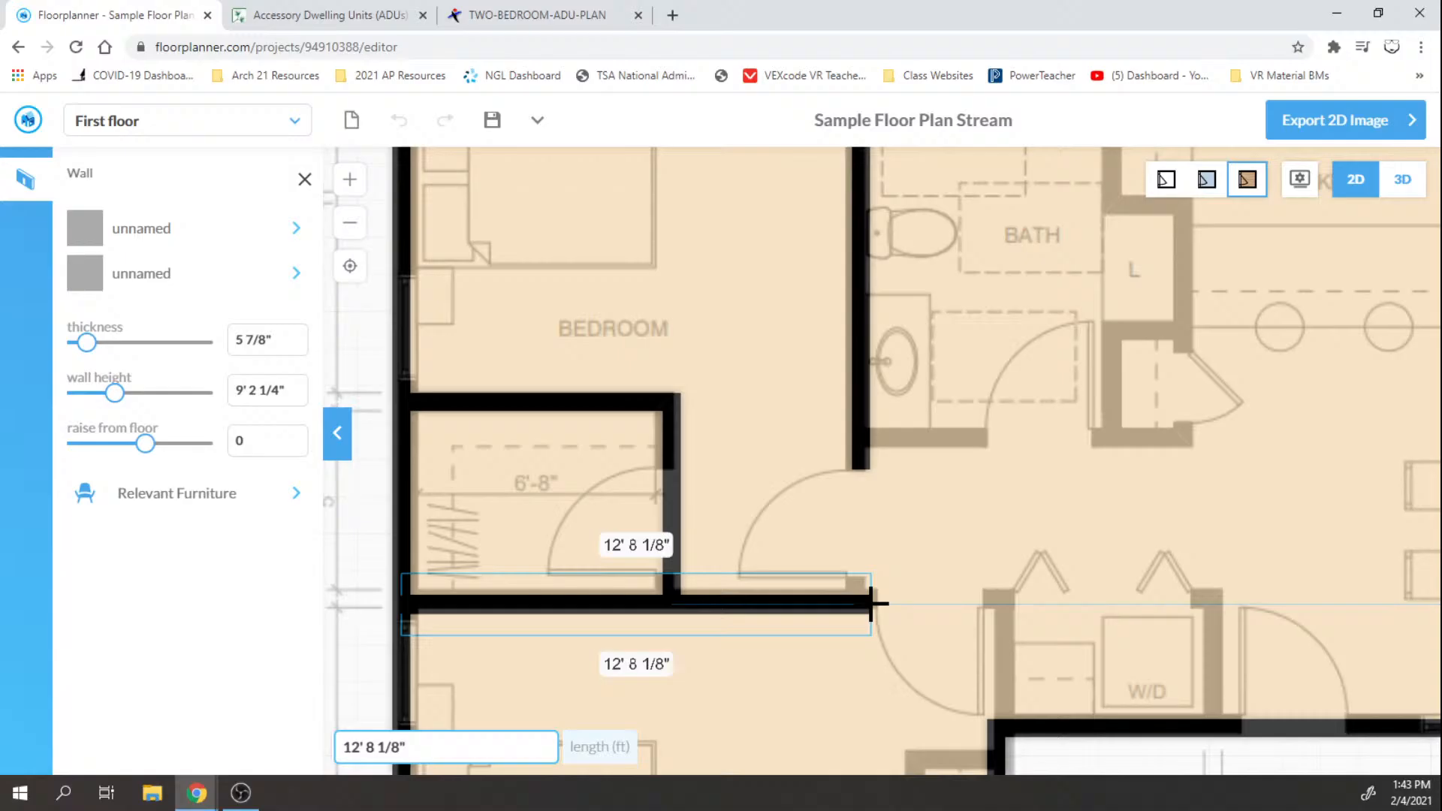
{"action": "left_click", "coordinate": [872, 603]}
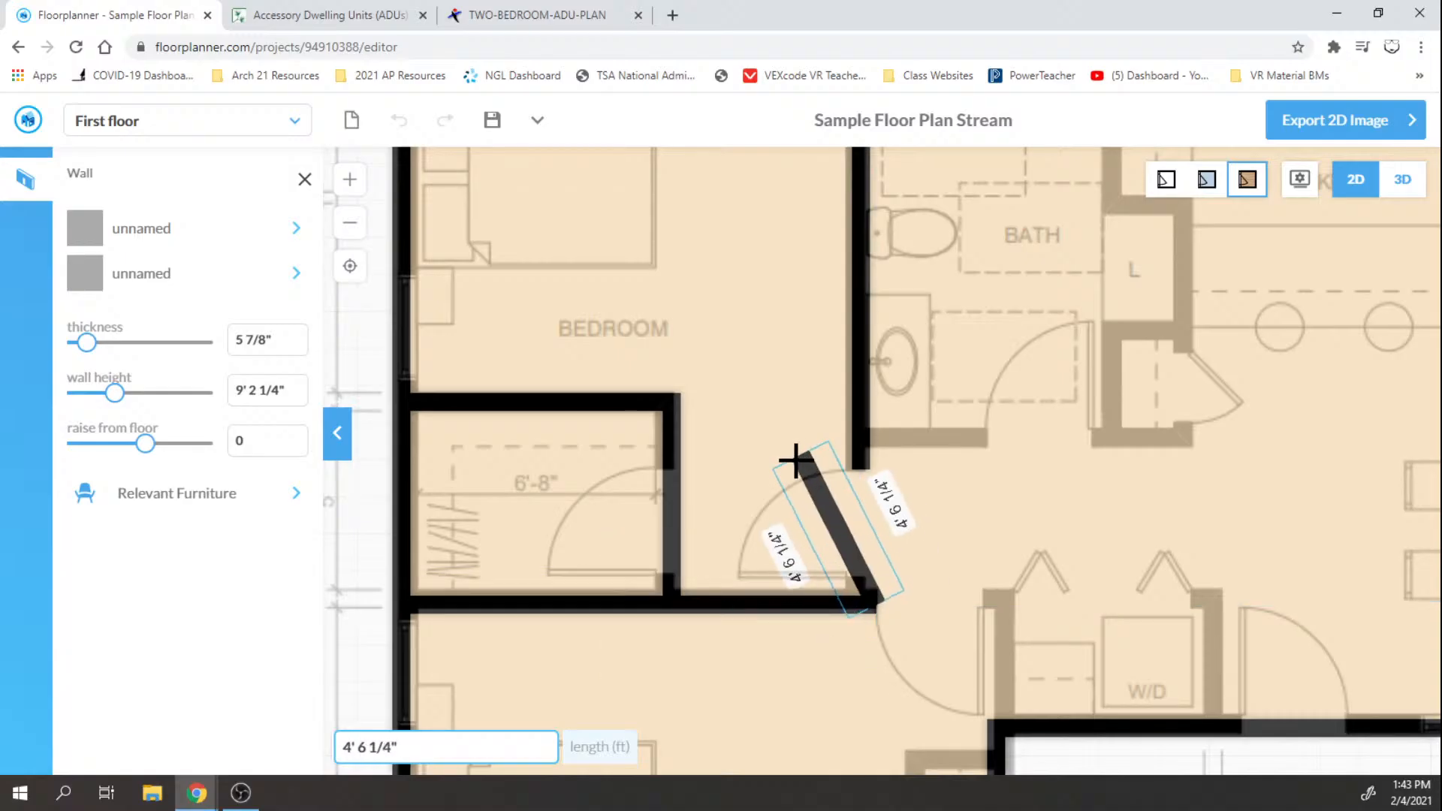
{"action": "key", "text": "Escape"}
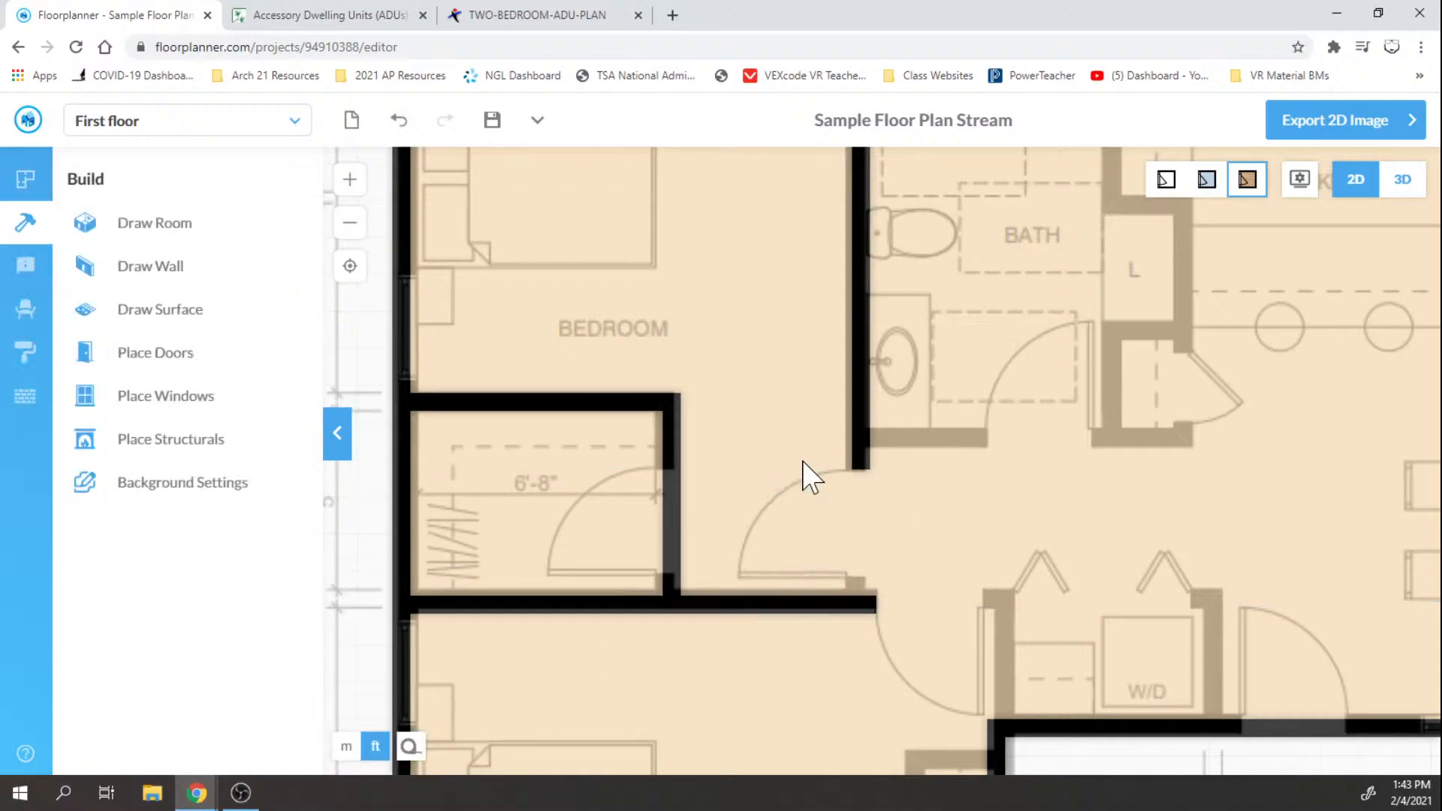
Step: Close the upper bedroom's door opening with a wall about 3' 8" long, from the bath wall's lower end to the partition between the bedrooms
{"action": "left_click", "coordinate": [863, 428]}
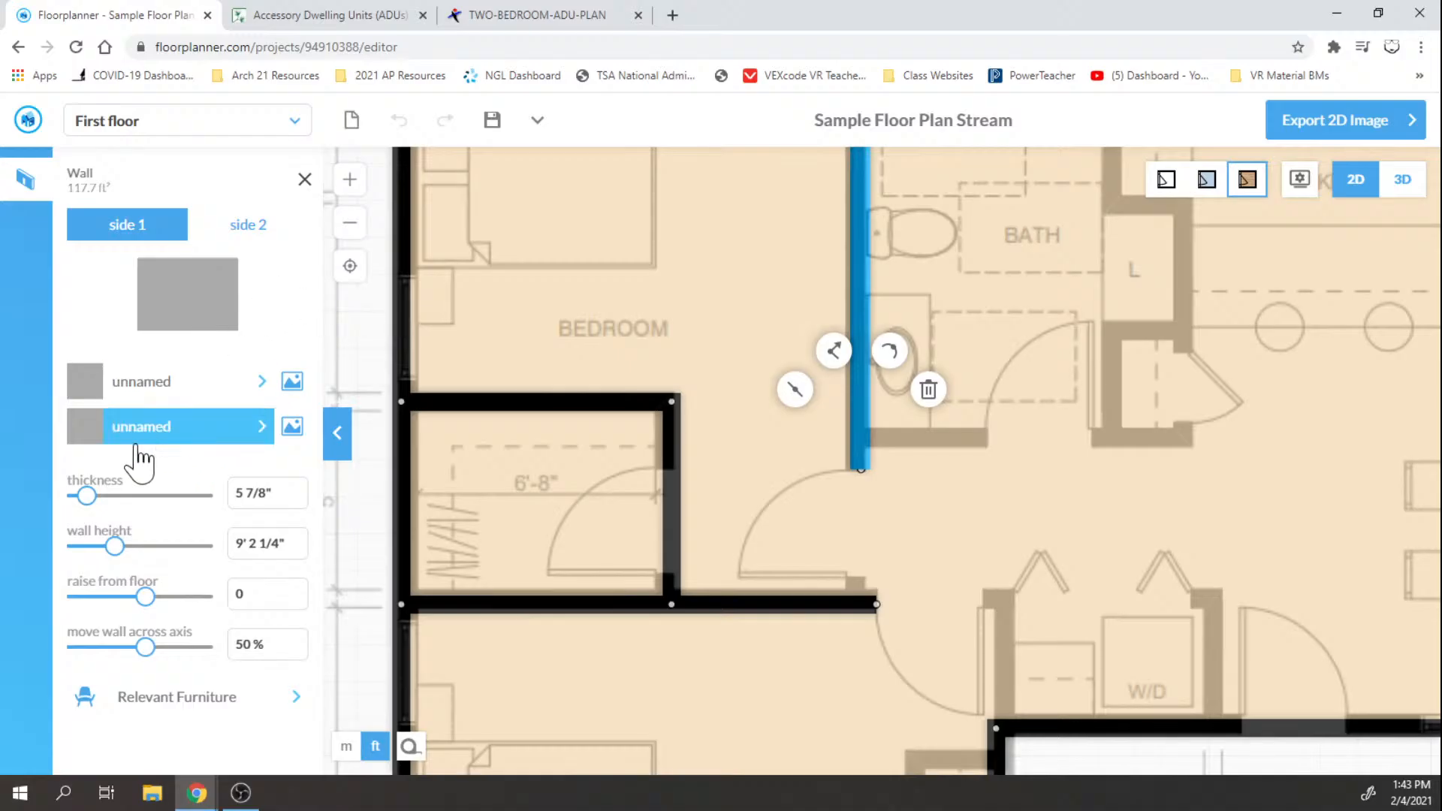
{"action": "left_click", "coordinate": [304, 179]}
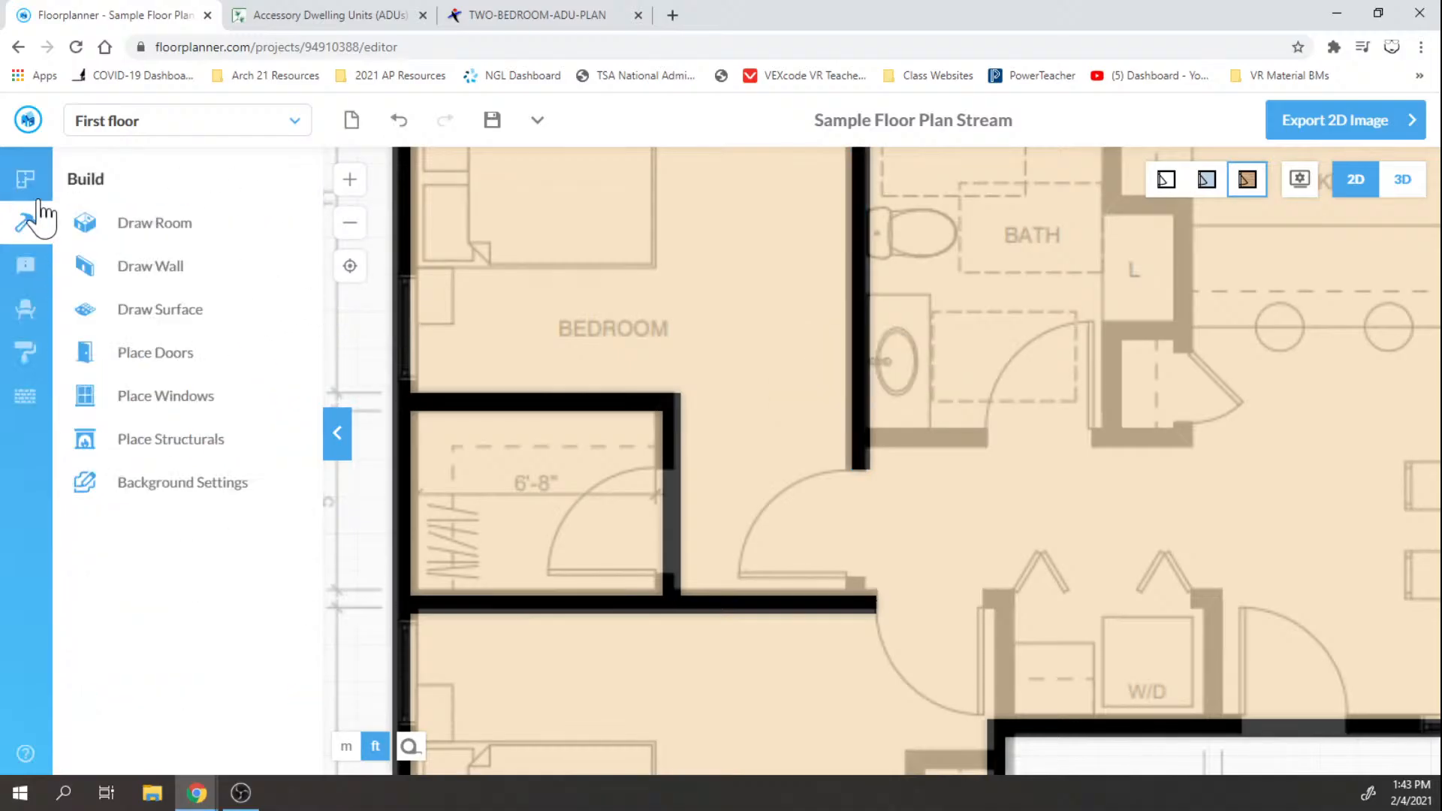
{"action": "left_click", "coordinate": [143, 266]}
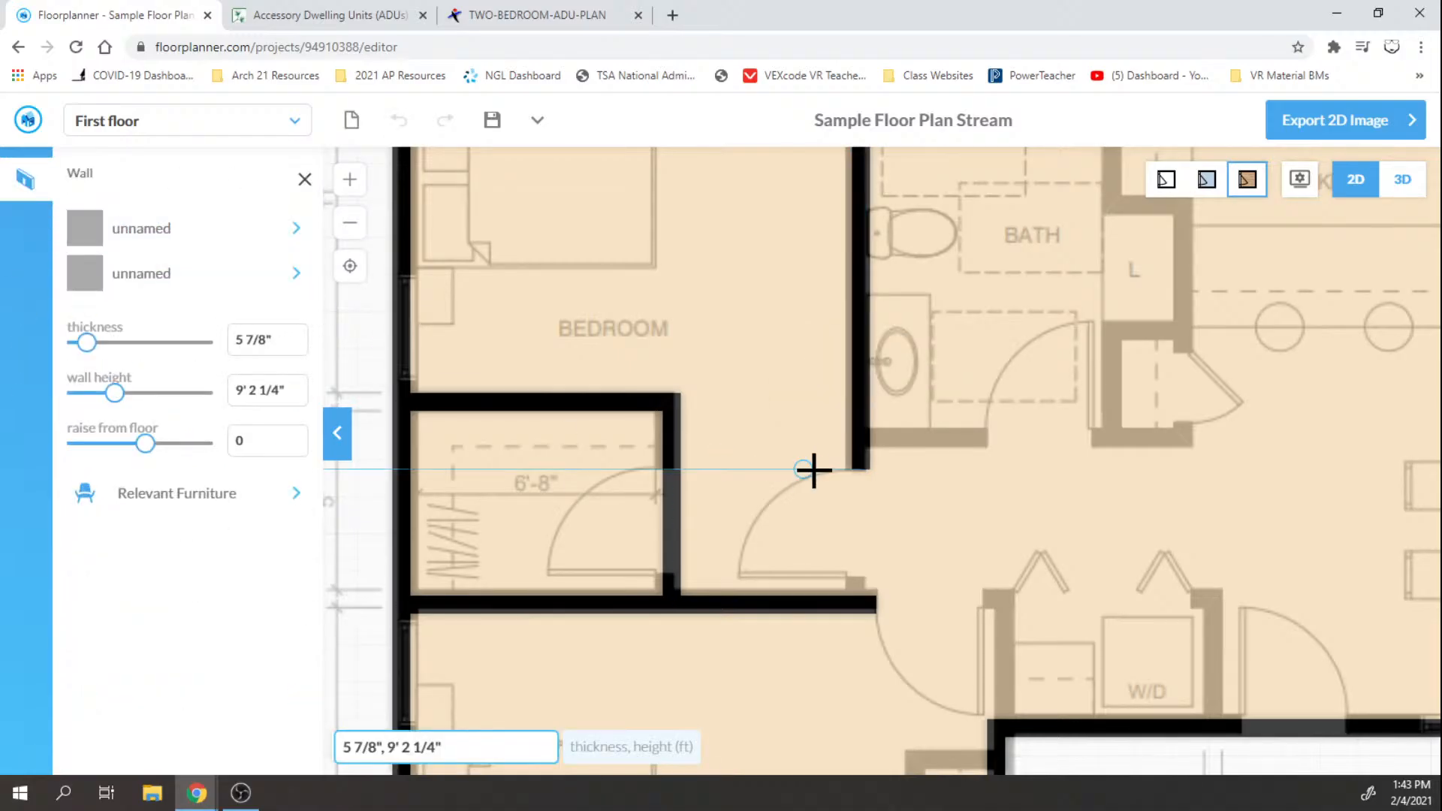
{"action": "left_click", "coordinate": [858, 468]}
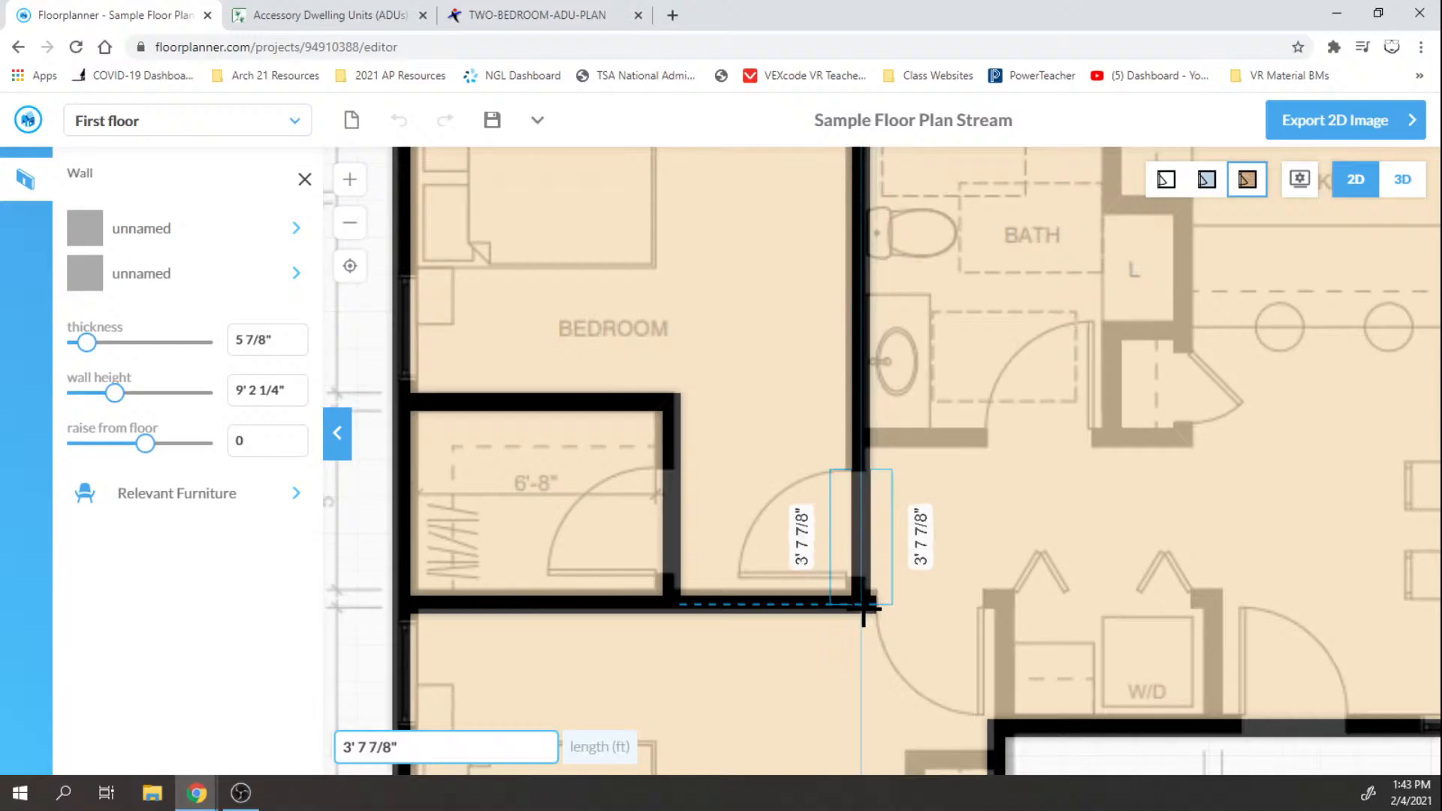
{"action": "left_click", "coordinate": [864, 605]}
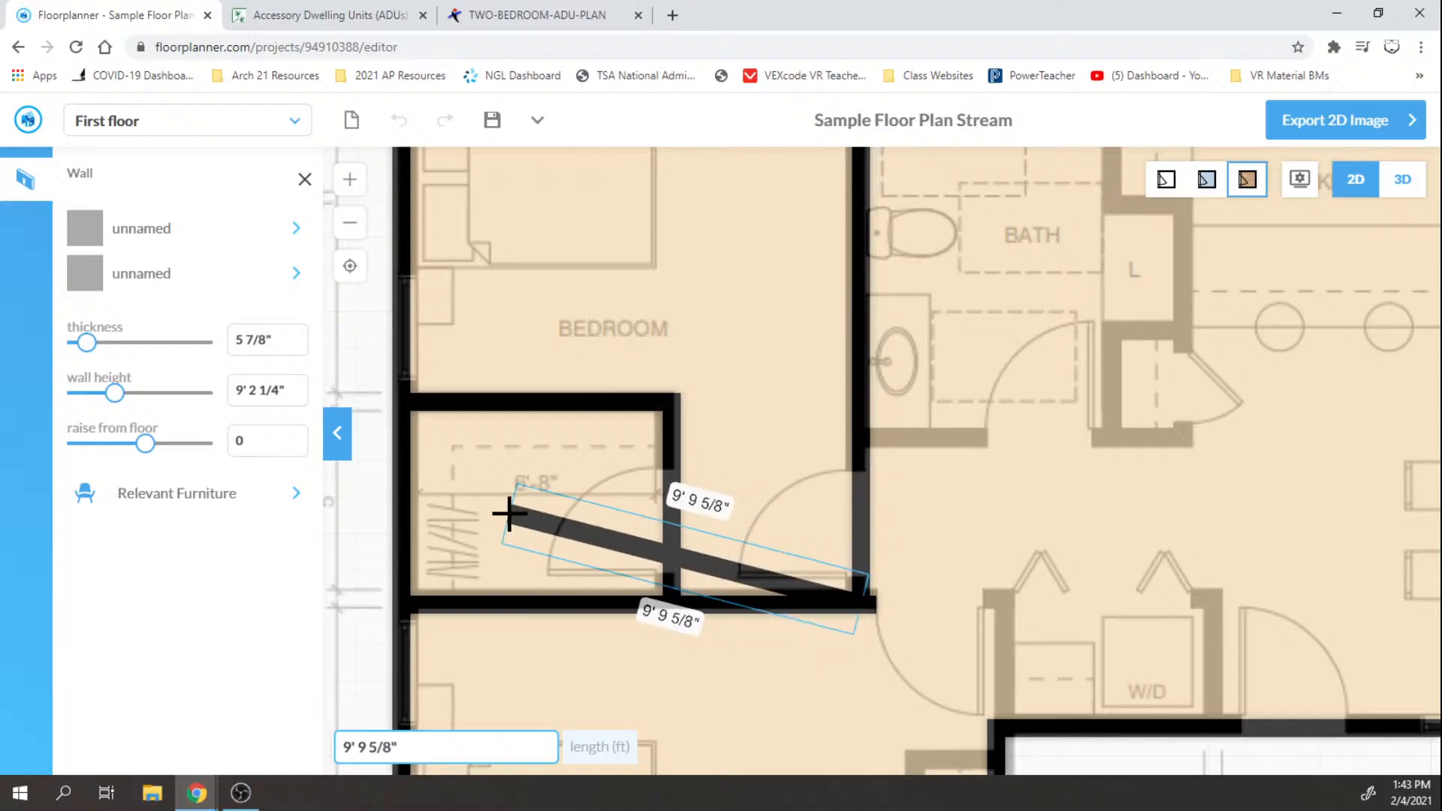
{"action": "key", "text": "Escape"}
Step: Trace the wall between bath and kitchen about 6' down from the exterior wall, its 2' jog, and the linen and pantry closets' kitchen-side wall
{"action": "scroll", "coordinate": [591, 463], "scroll_direction": "down", "scroll_amount": 5}
{"action": "scroll", "coordinate": [594, 440], "scroll_direction": "down", "scroll_amount": 3}
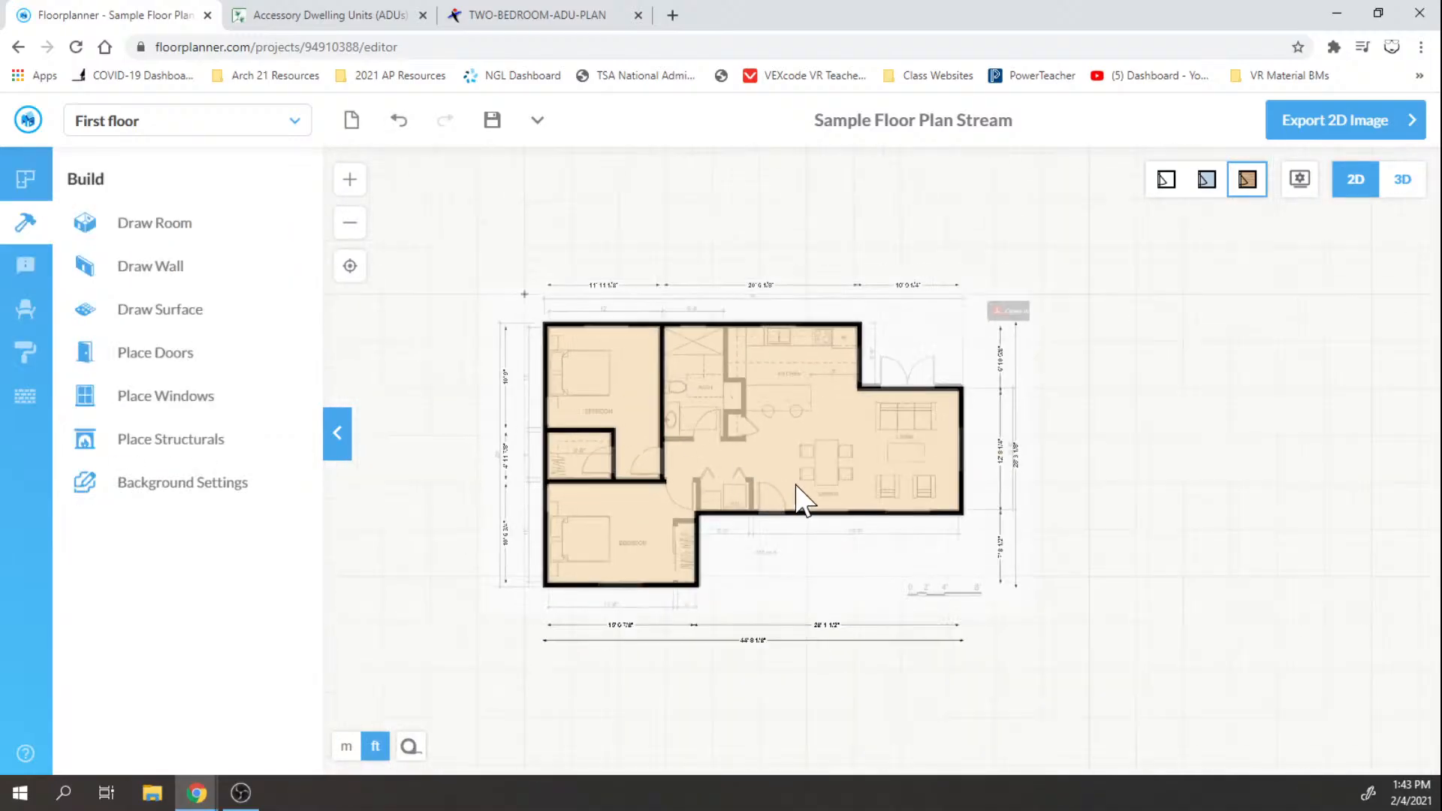
{"action": "scroll", "coordinate": [795, 484], "scroll_direction": "up", "scroll_amount": 3}
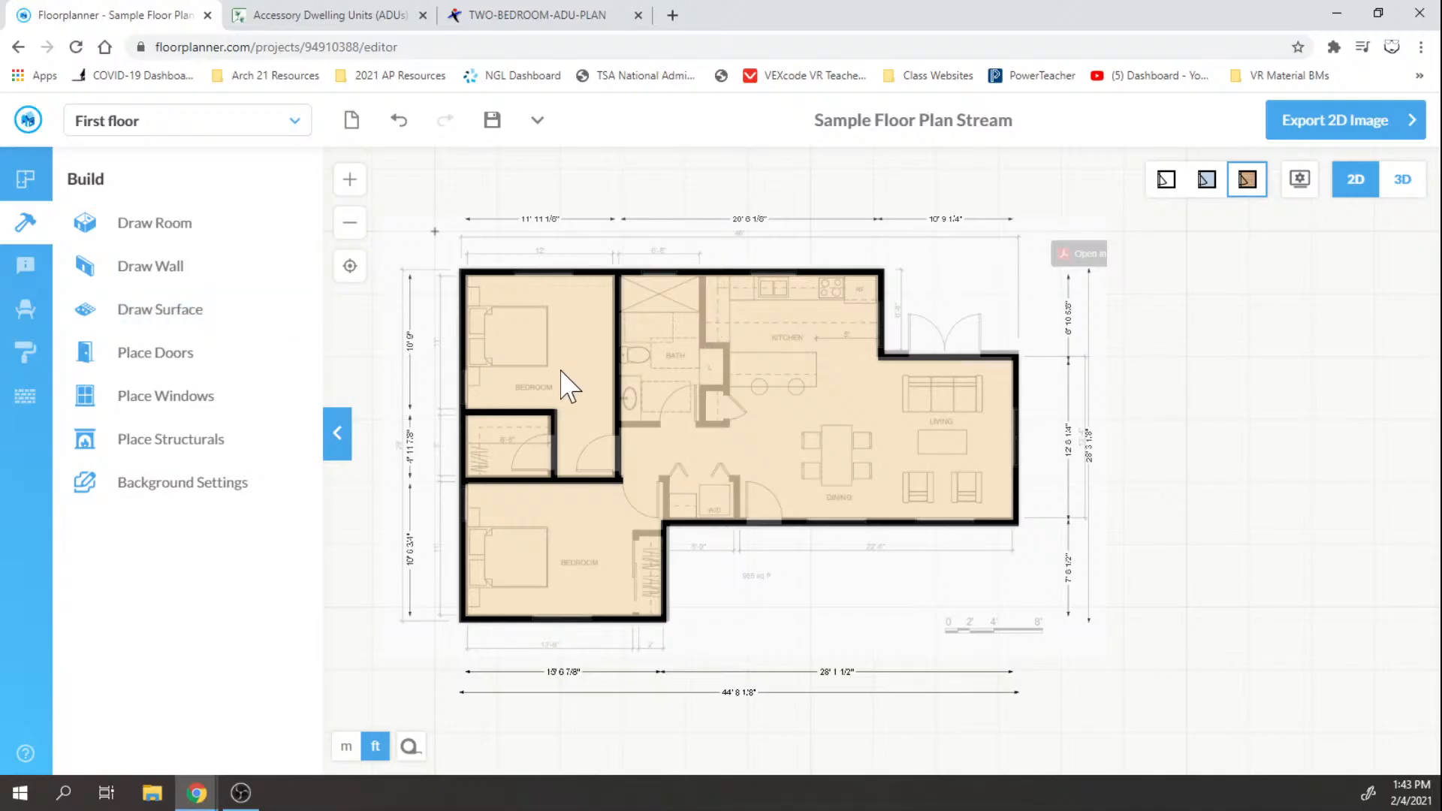
{"action": "scroll", "coordinate": [1013, 359], "scroll_direction": "up", "scroll_amount": 1}
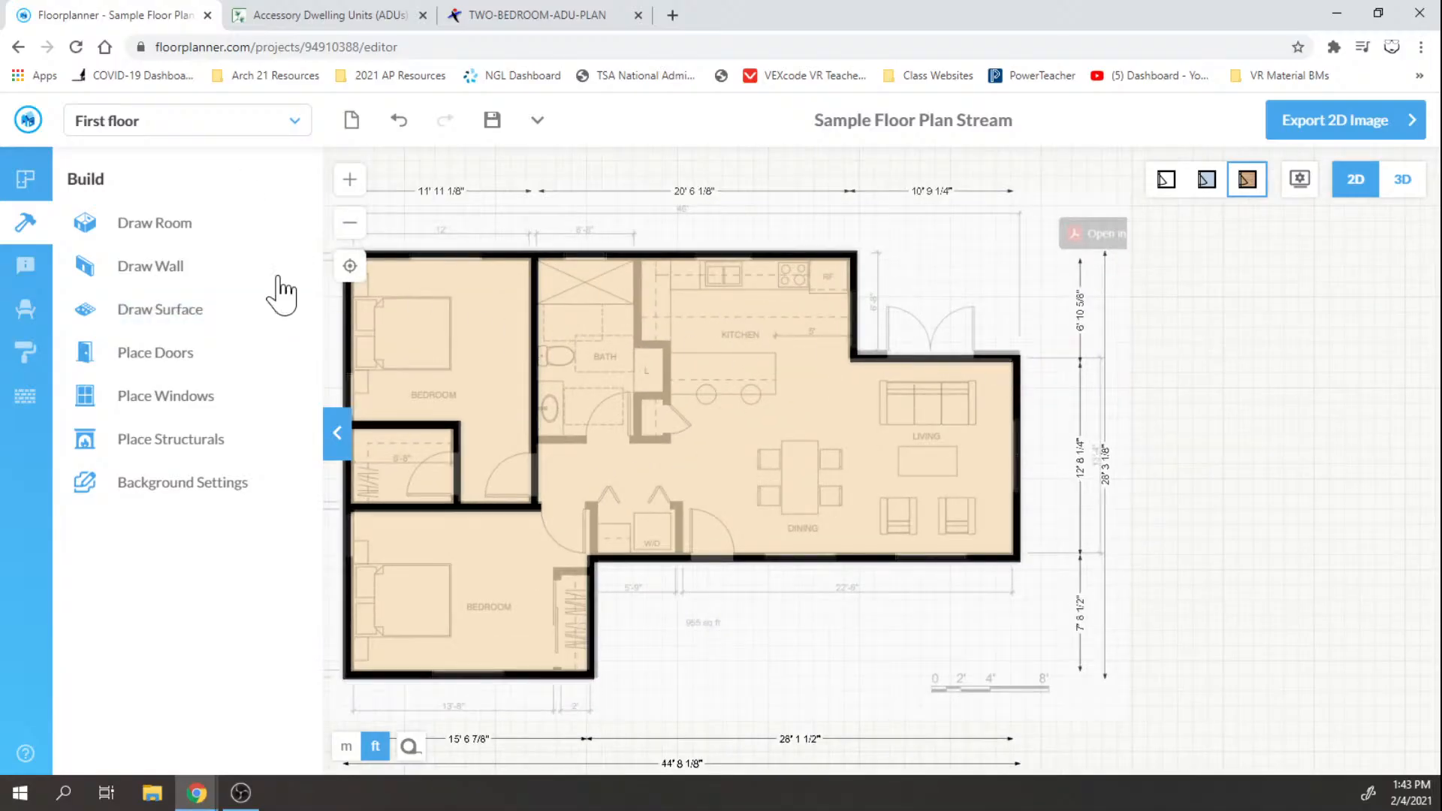
{"action": "left_click", "coordinate": [164, 272]}
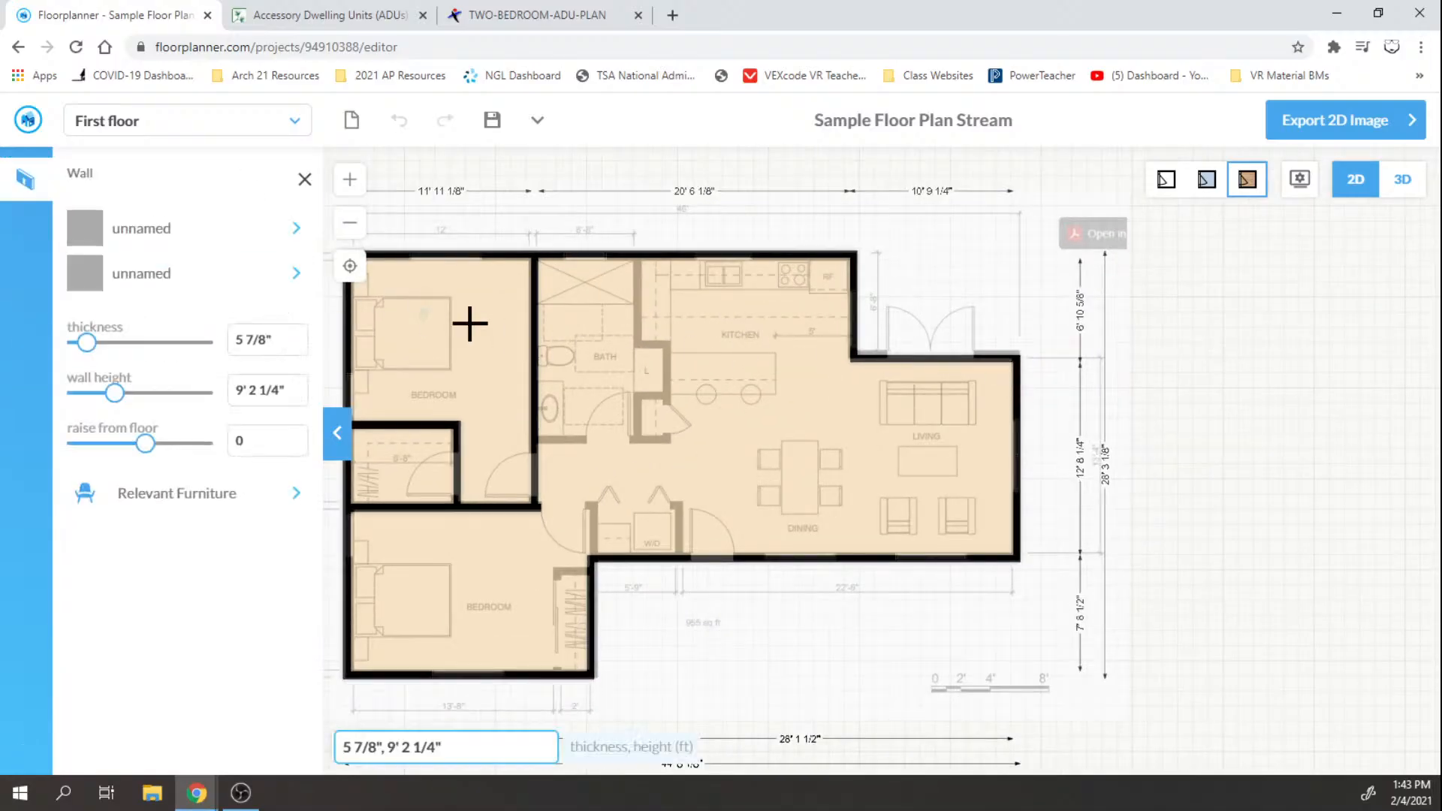
{"action": "left_click", "coordinate": [637, 258]}
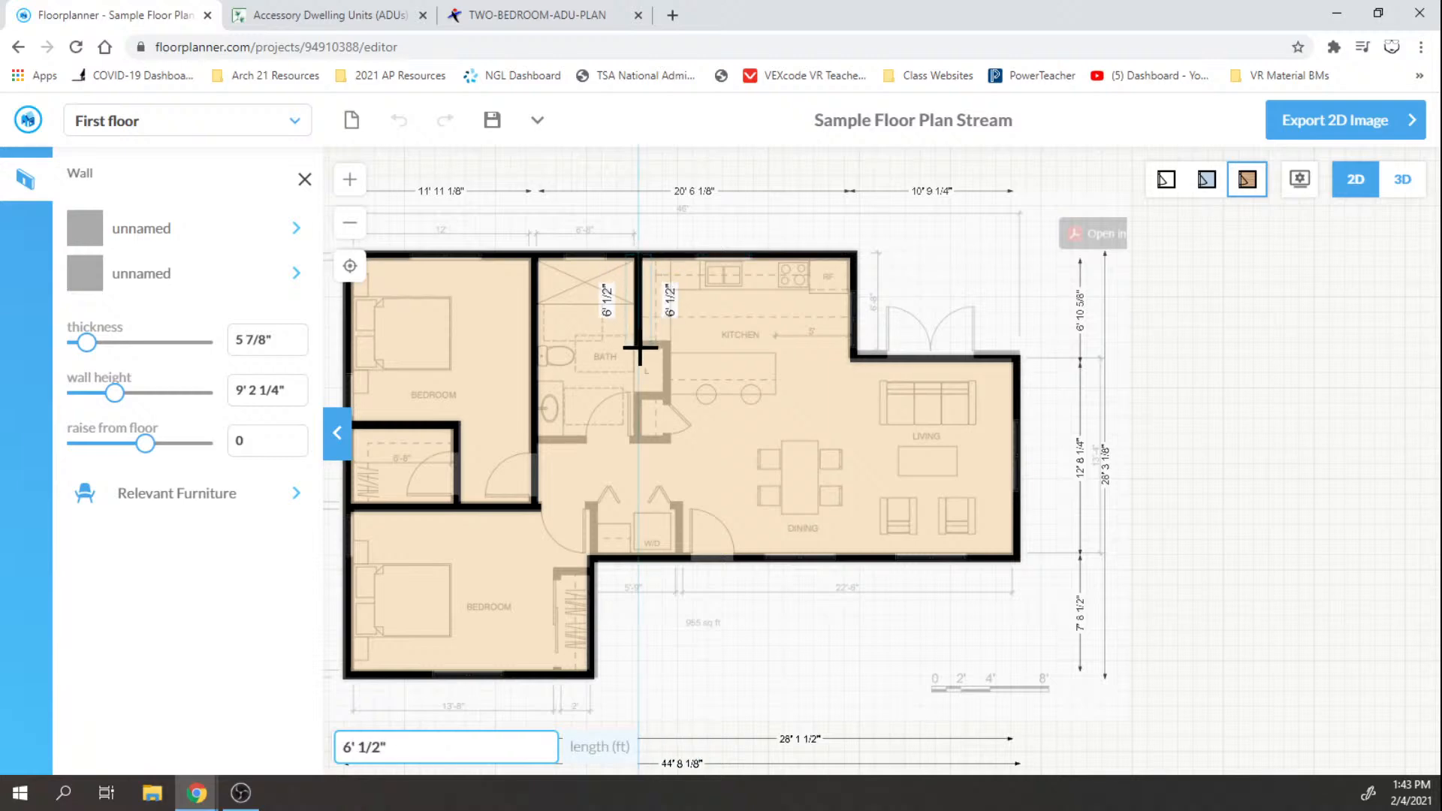
{"action": "left_click", "coordinate": [639, 346]}
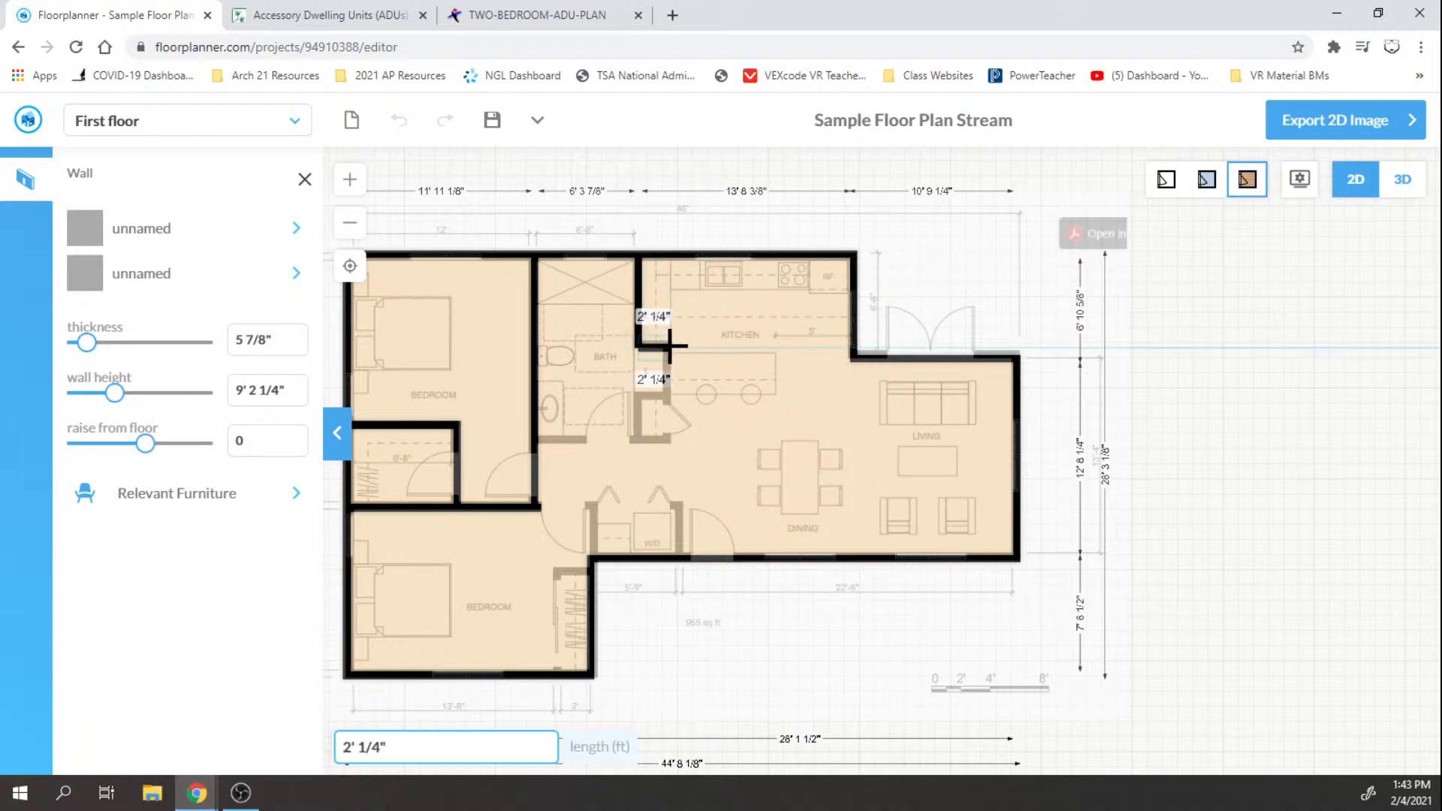
{"action": "left_click", "coordinate": [669, 346]}
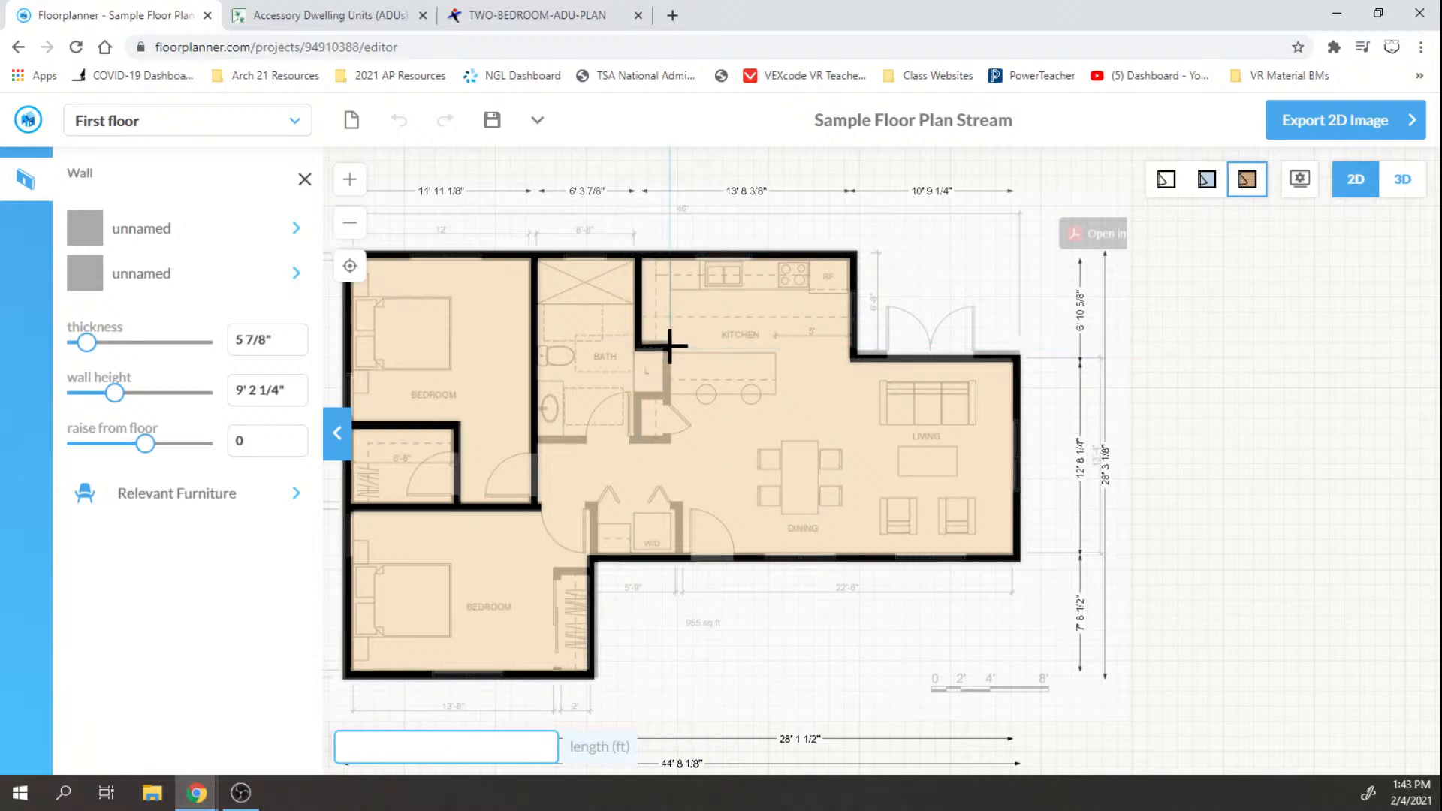
{"action": "left_click", "coordinate": [669, 405]}
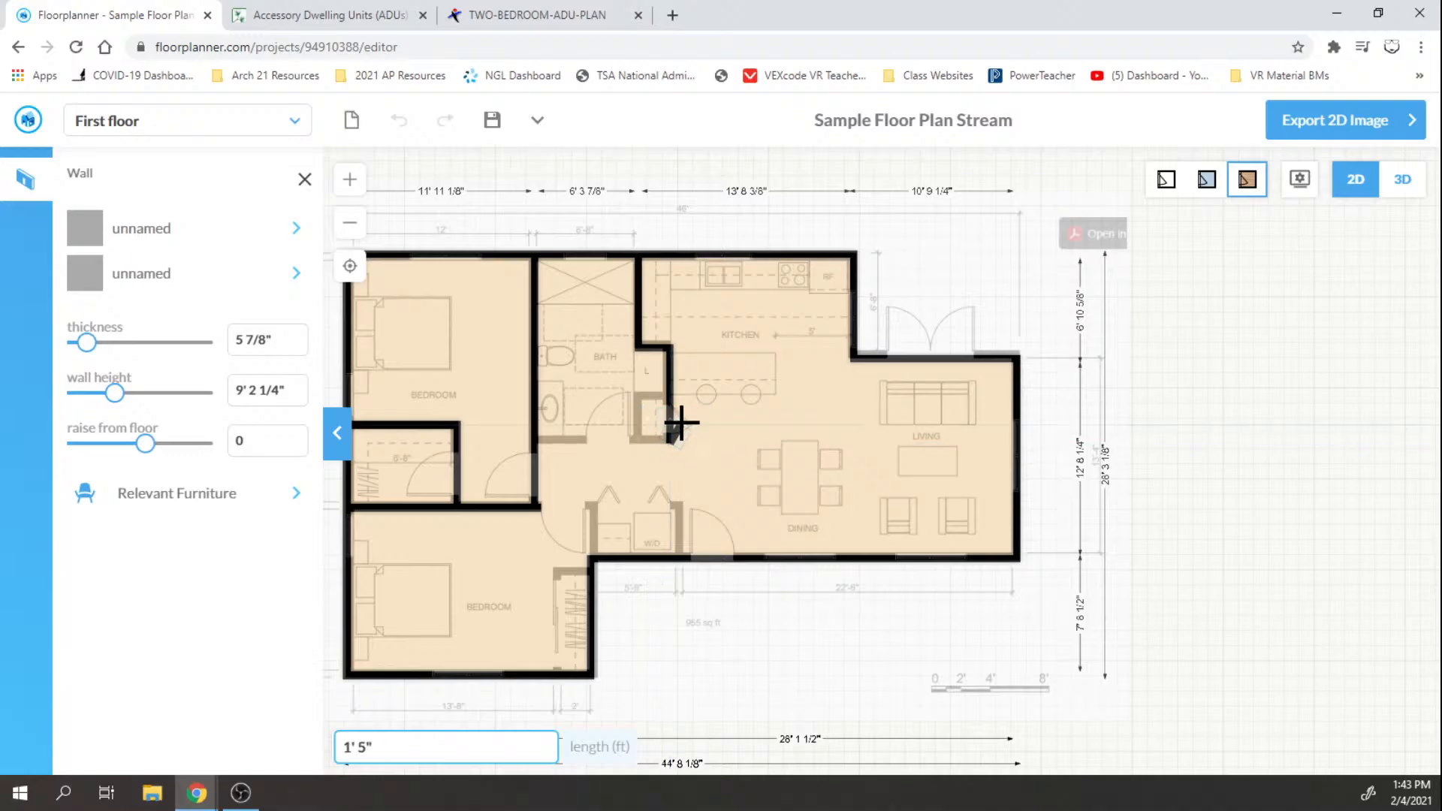
{"action": "key", "text": "Escape"}
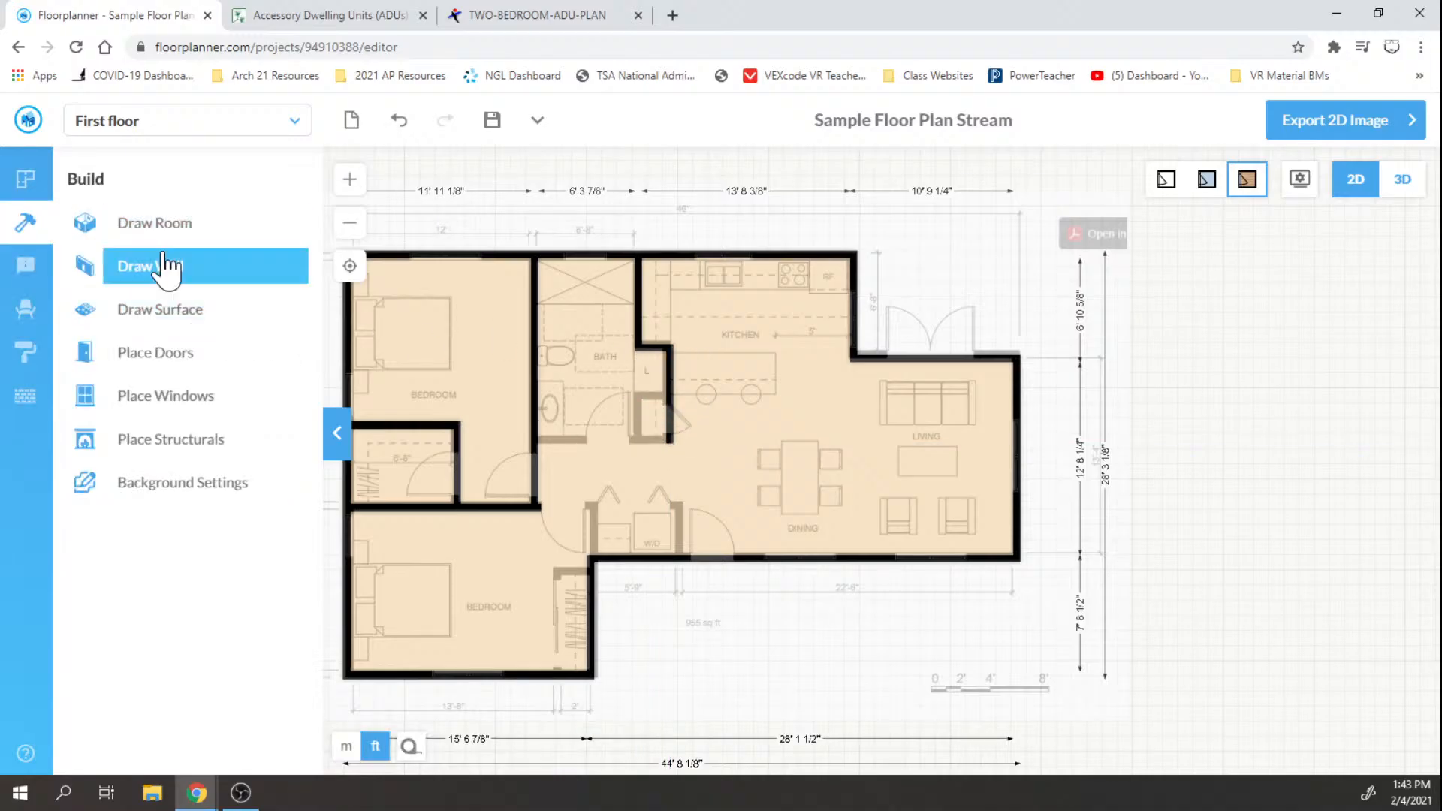
Step: Close the small closet beside the bath door with an upper wall about 2' 1" long, a bath-side wall, and a lower wall
{"action": "left_click", "coordinate": [165, 268]}
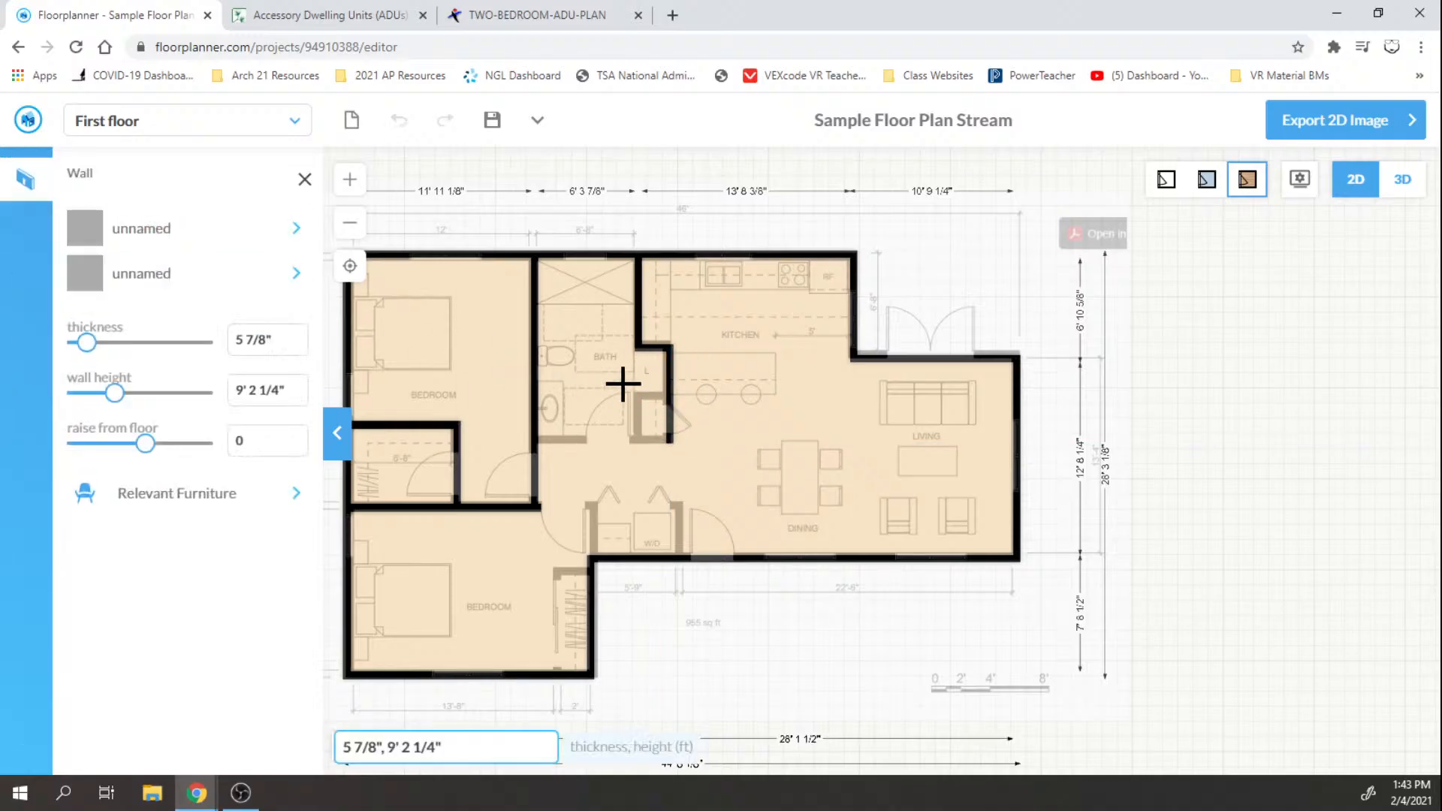
{"action": "left_click", "coordinate": [672, 394]}
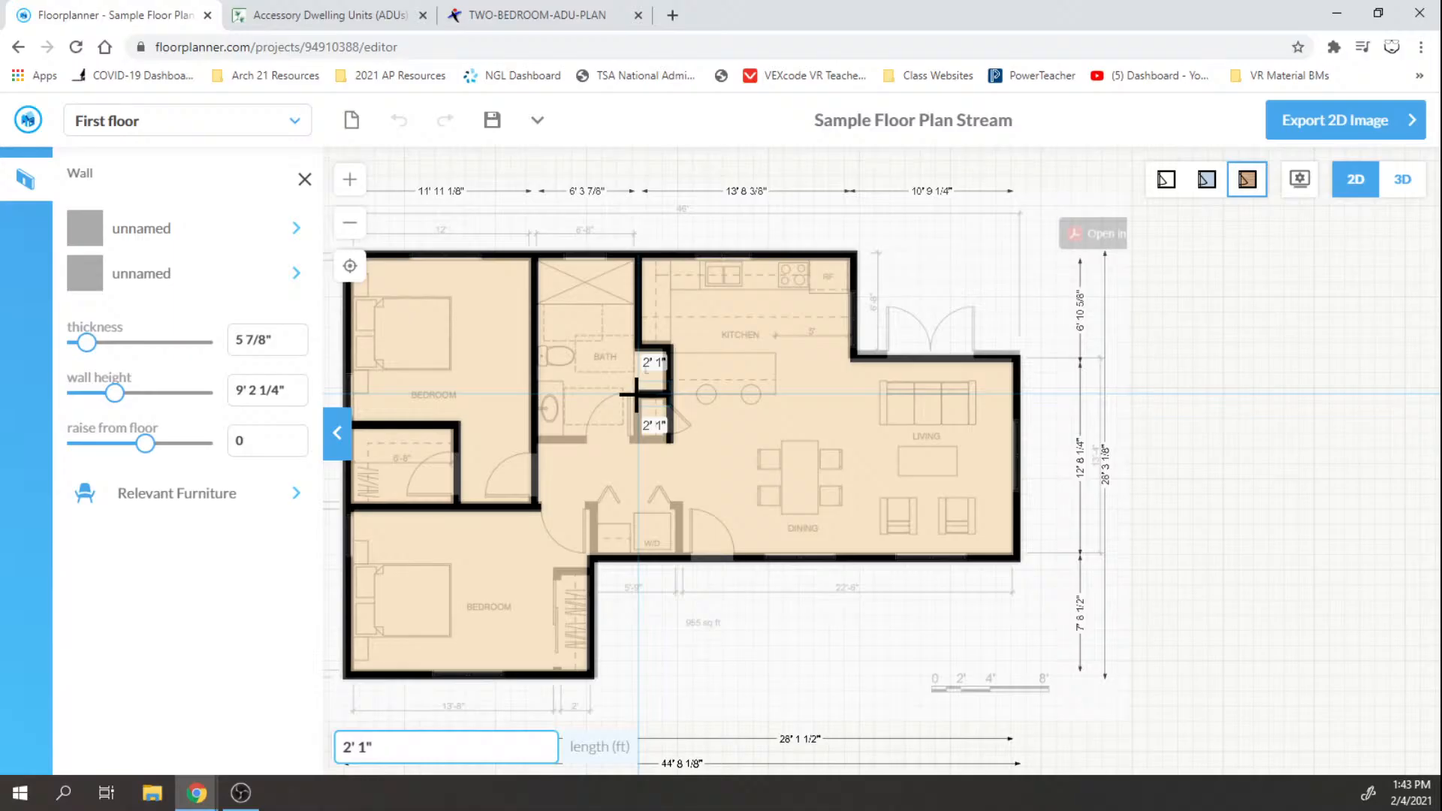
{"action": "left_click", "coordinate": [636, 394]}
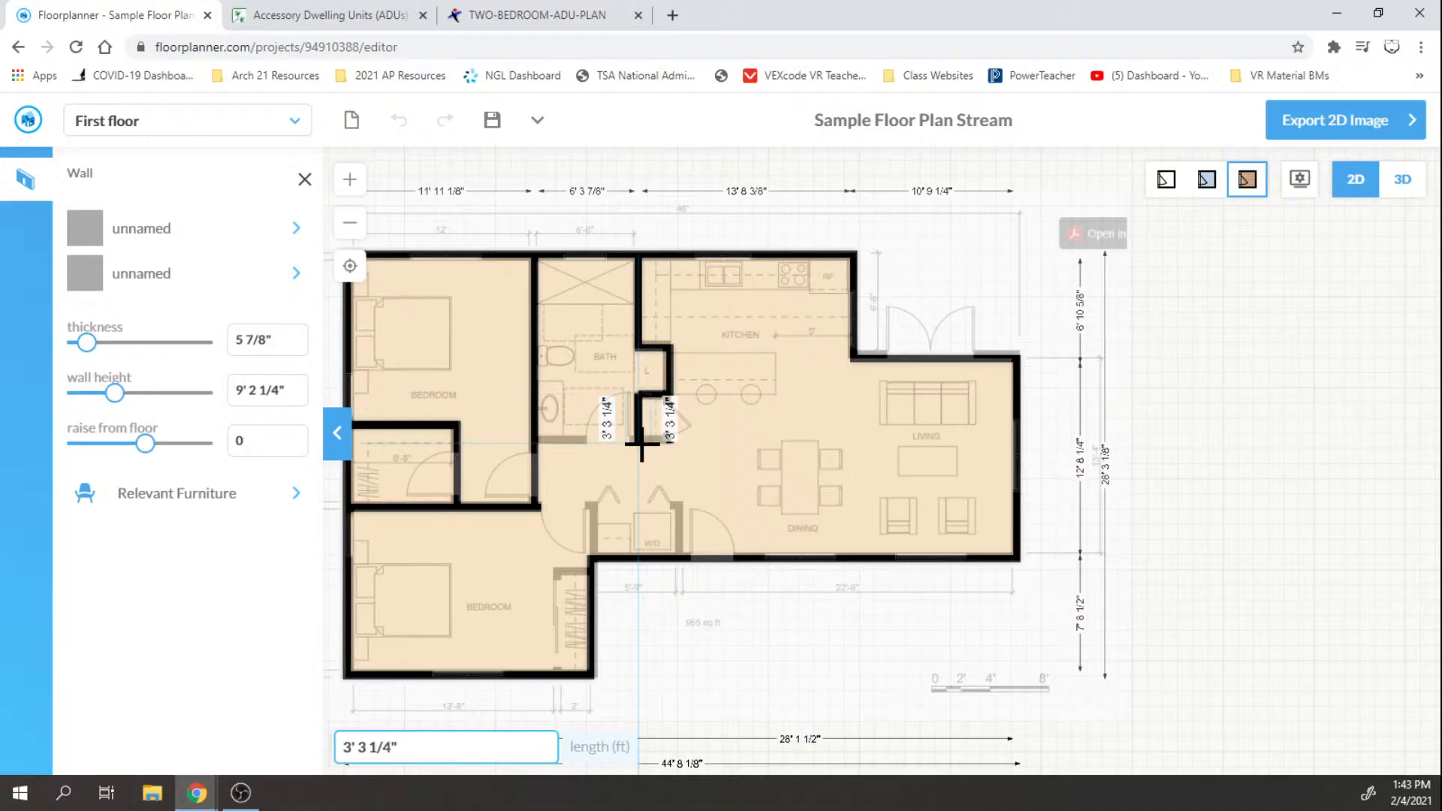
{"action": "left_click", "coordinate": [636, 440]}
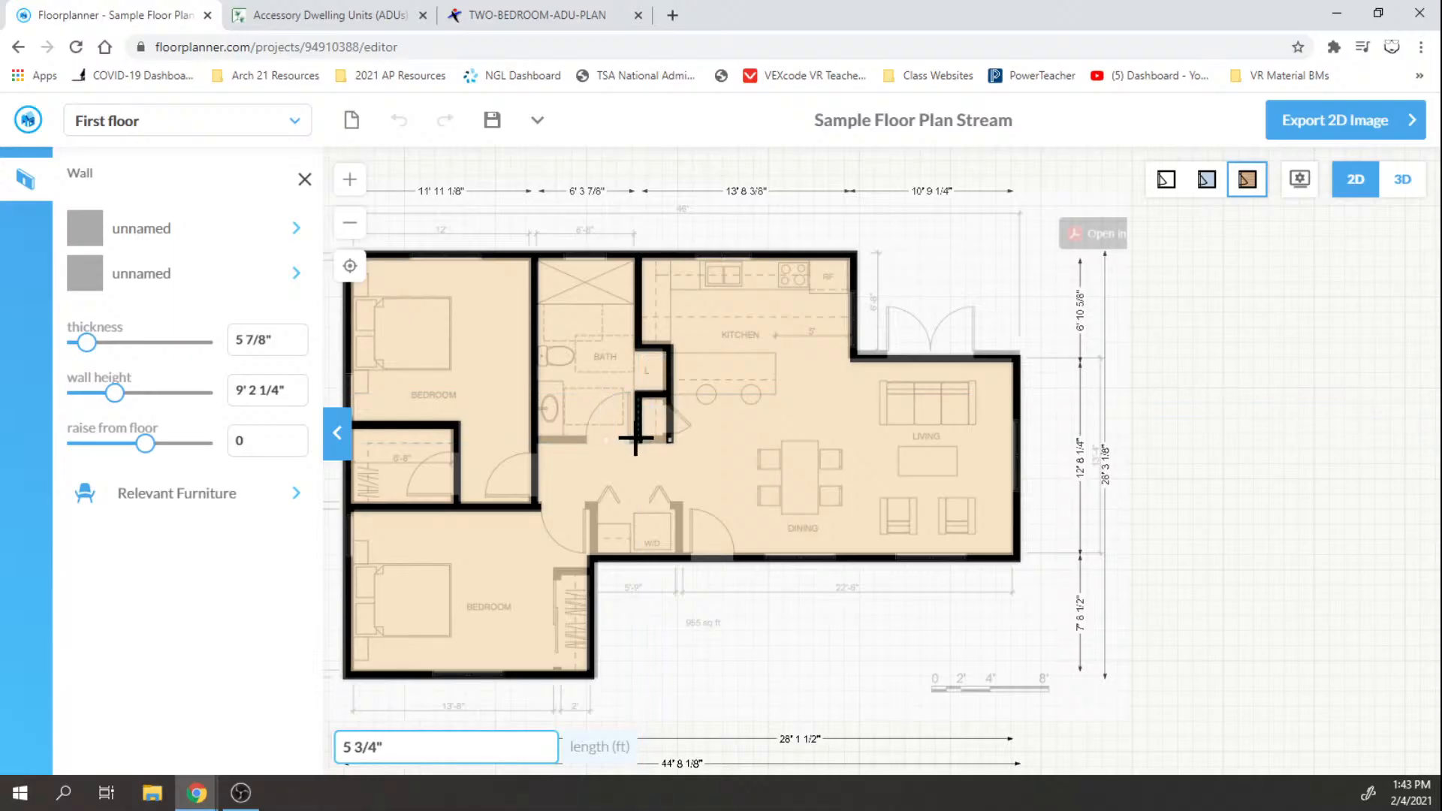
{"action": "left_click", "coordinate": [672, 442]}
{"action": "left_click", "coordinate": [673, 444]}
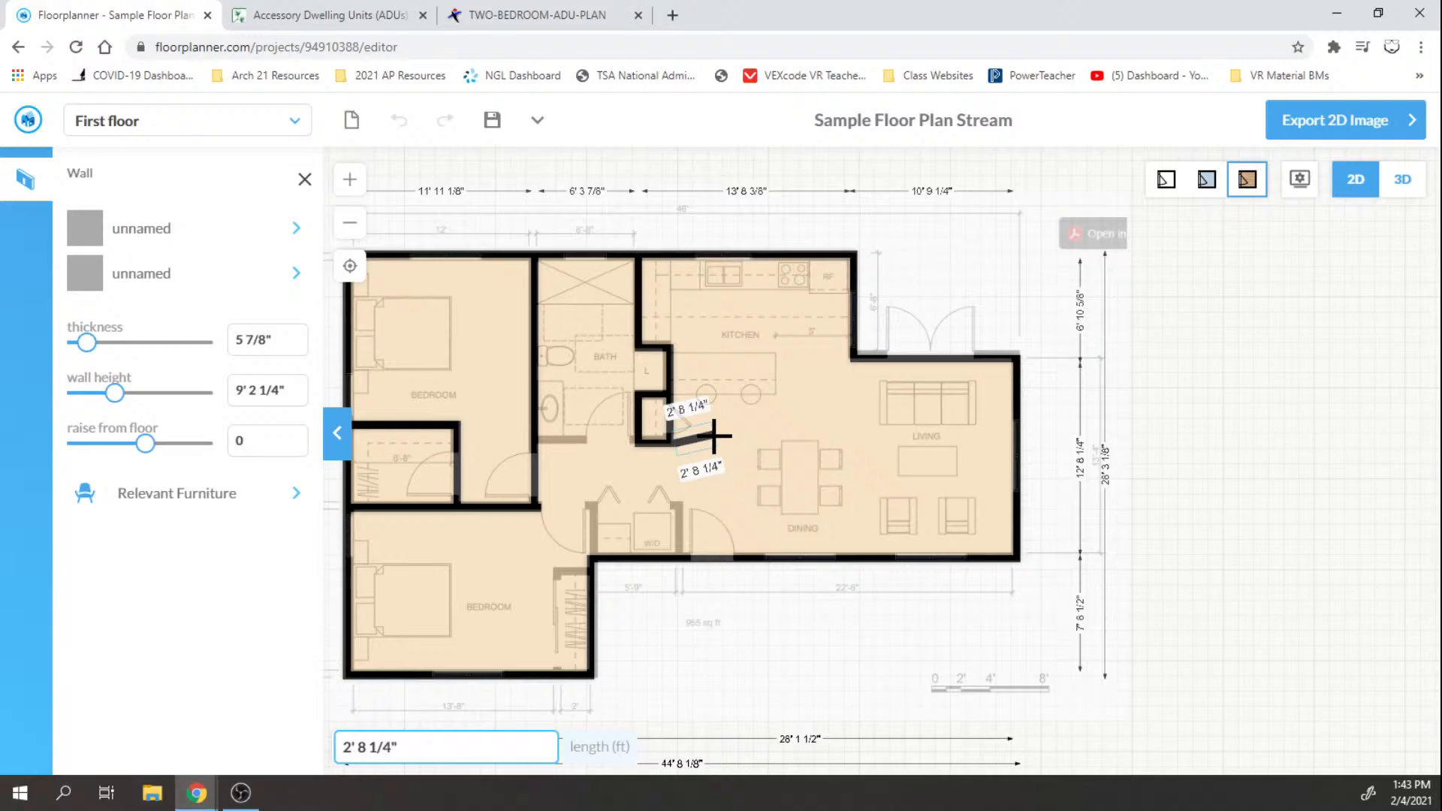
{"action": "key", "text": "Escape"}
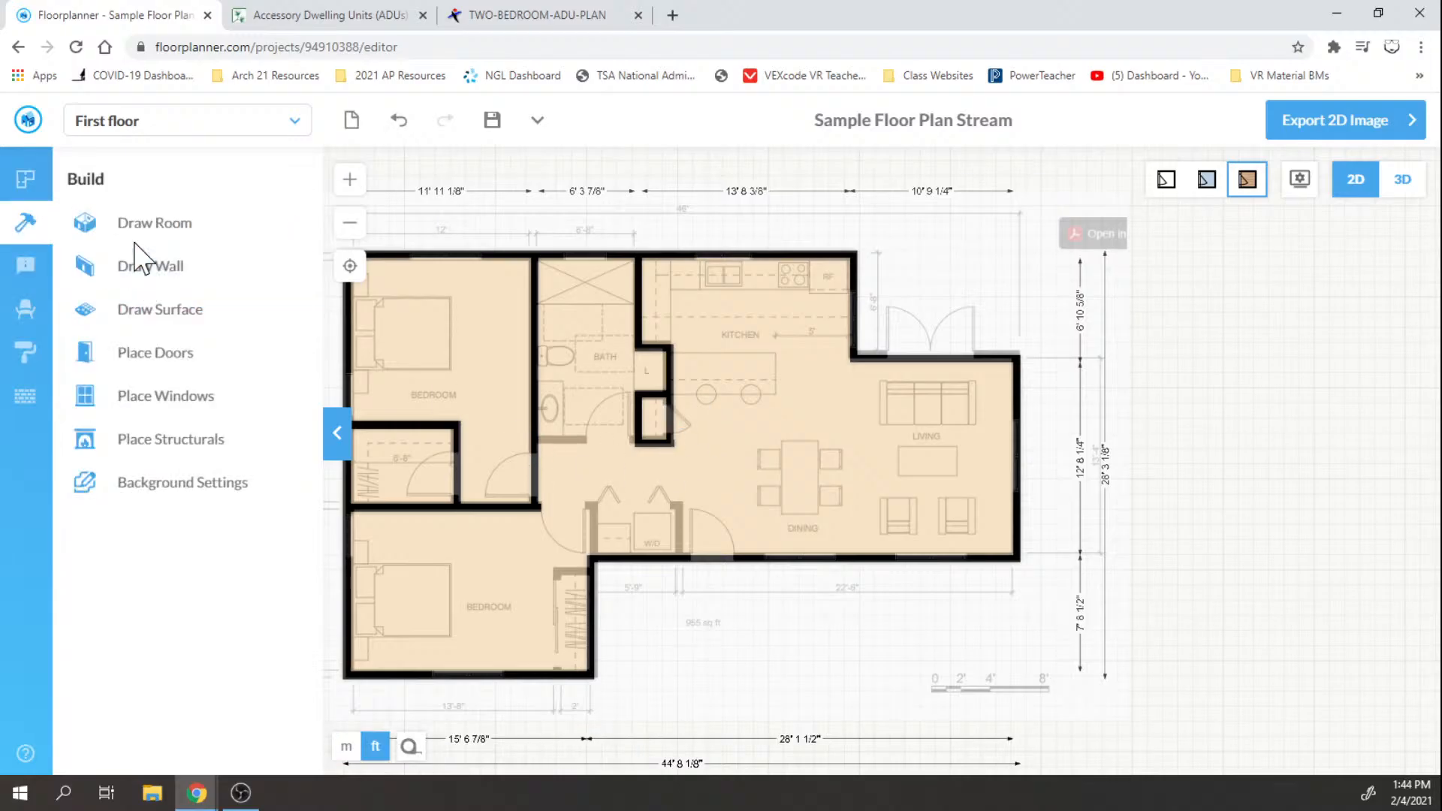
Step: Trace the short lower bath wall from the upper bedroom's wall to the bath door opening
{"action": "left_click", "coordinate": [131, 280]}
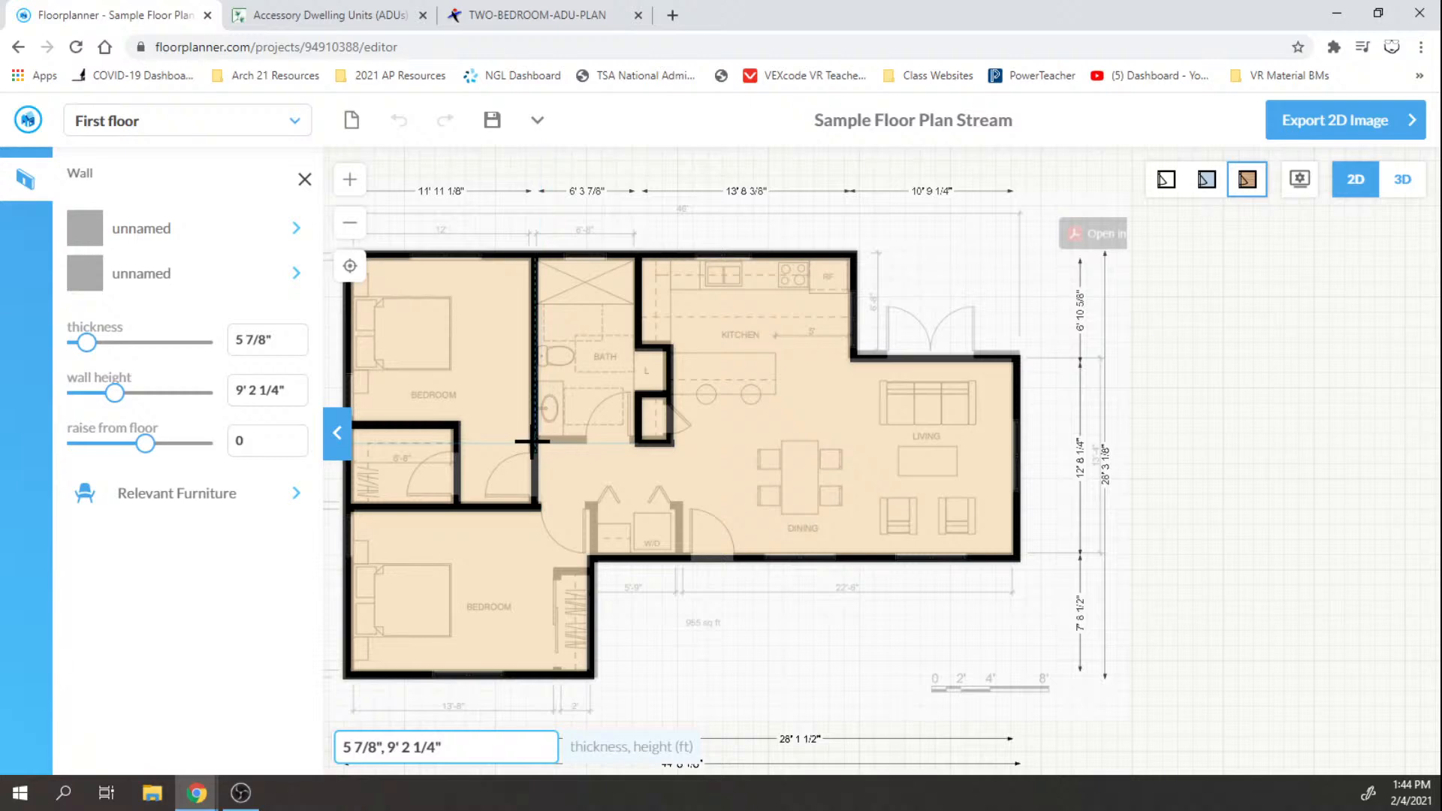
{"action": "left_click", "coordinate": [538, 440]}
{"action": "left_click", "coordinate": [585, 440]}
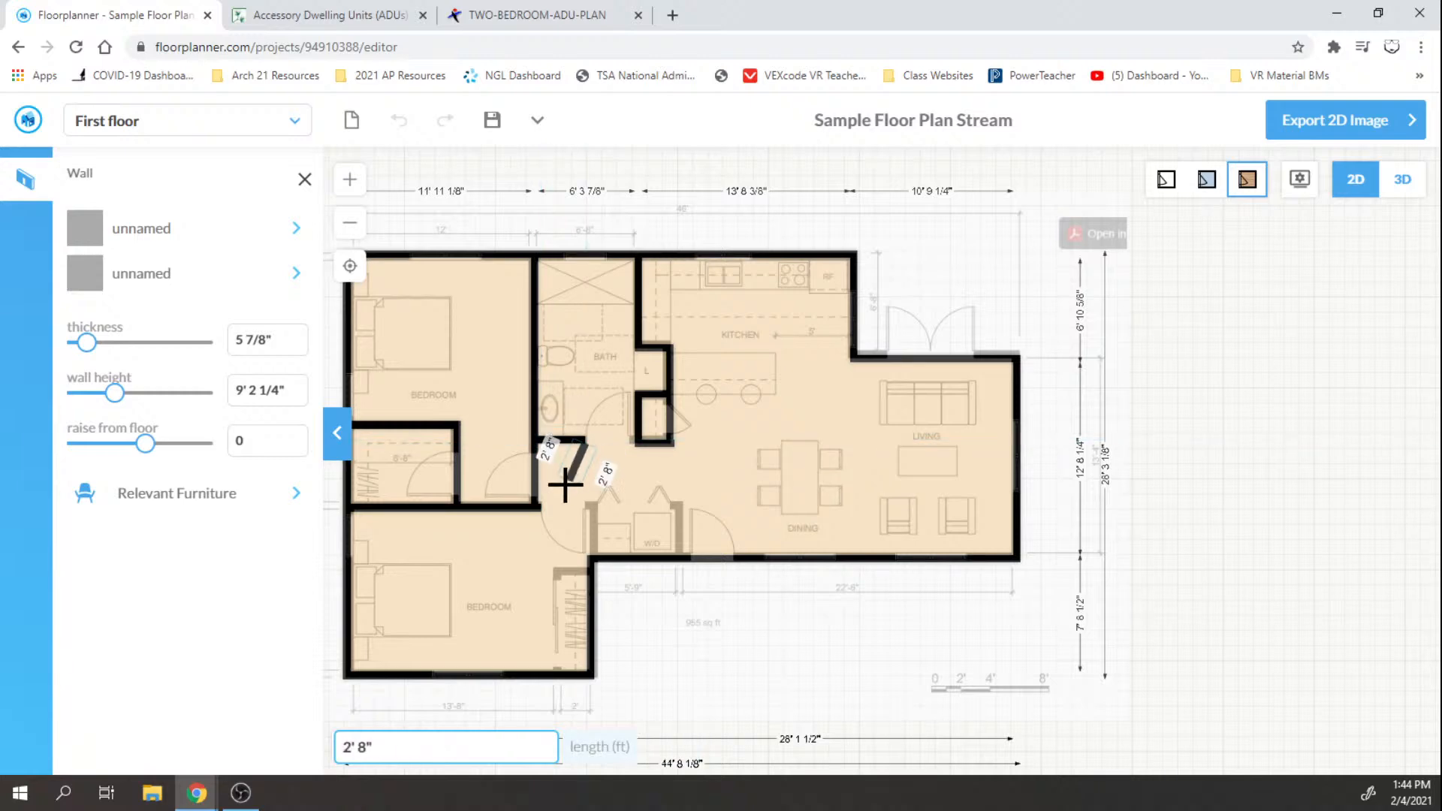
{"action": "key", "text": "Escape"}
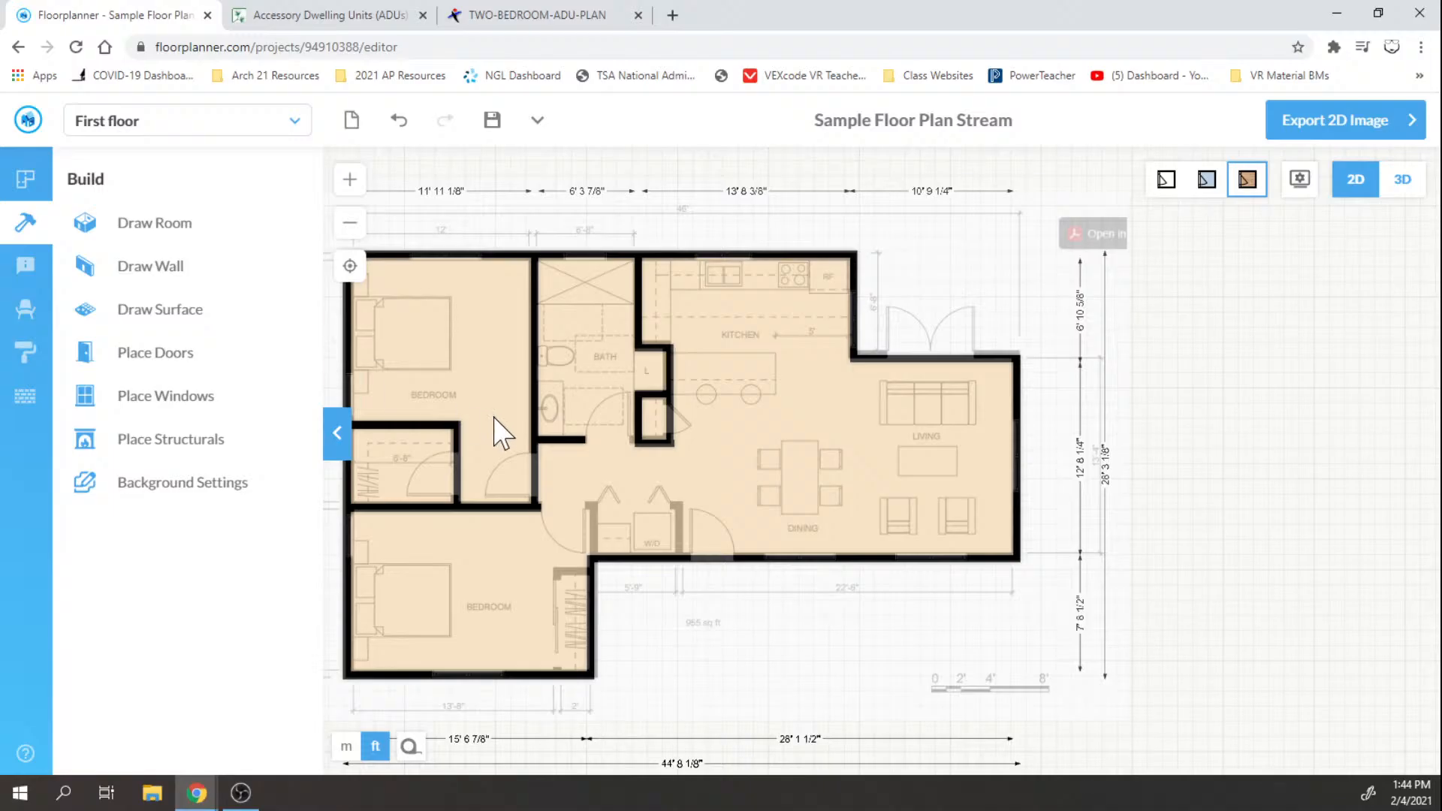
Step: Trace the laundry closet's side wall nearest the lower bedroom, from the exterior wall corner up to the hallway
{"action": "left_click", "coordinate": [149, 268]}
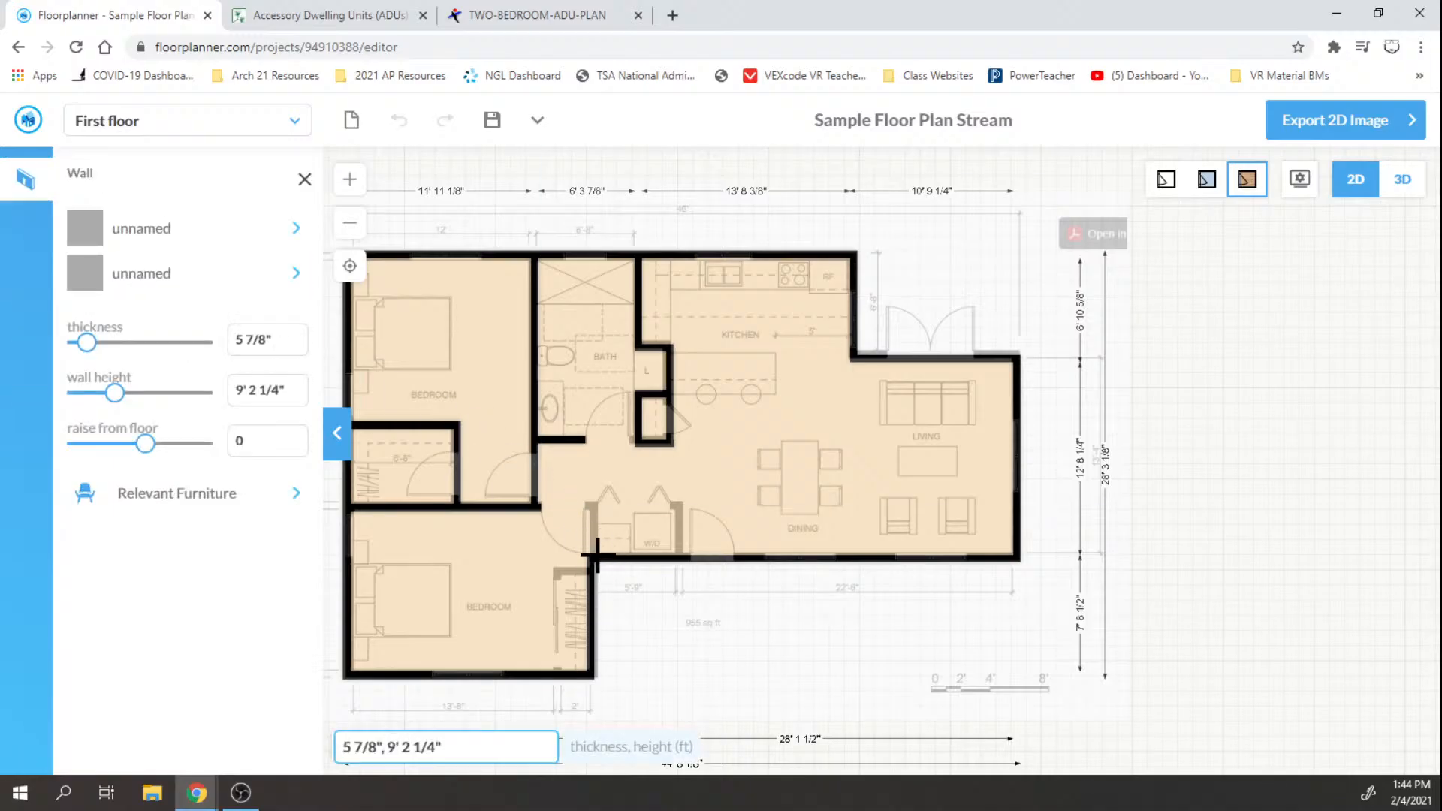
{"action": "left_click", "coordinate": [594, 559]}
{"action": "left_click", "coordinate": [593, 501]}
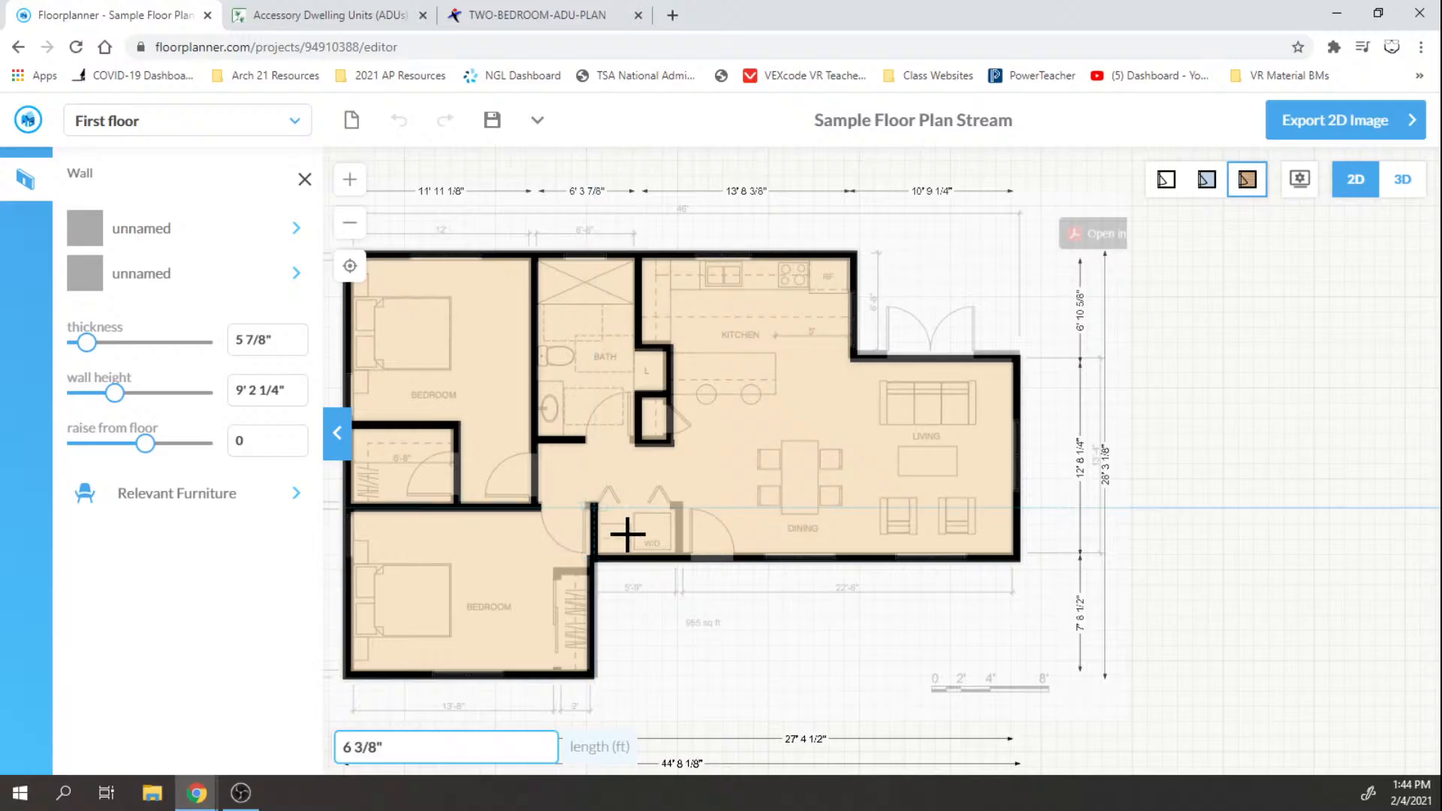
{"action": "key", "text": "Escape"}
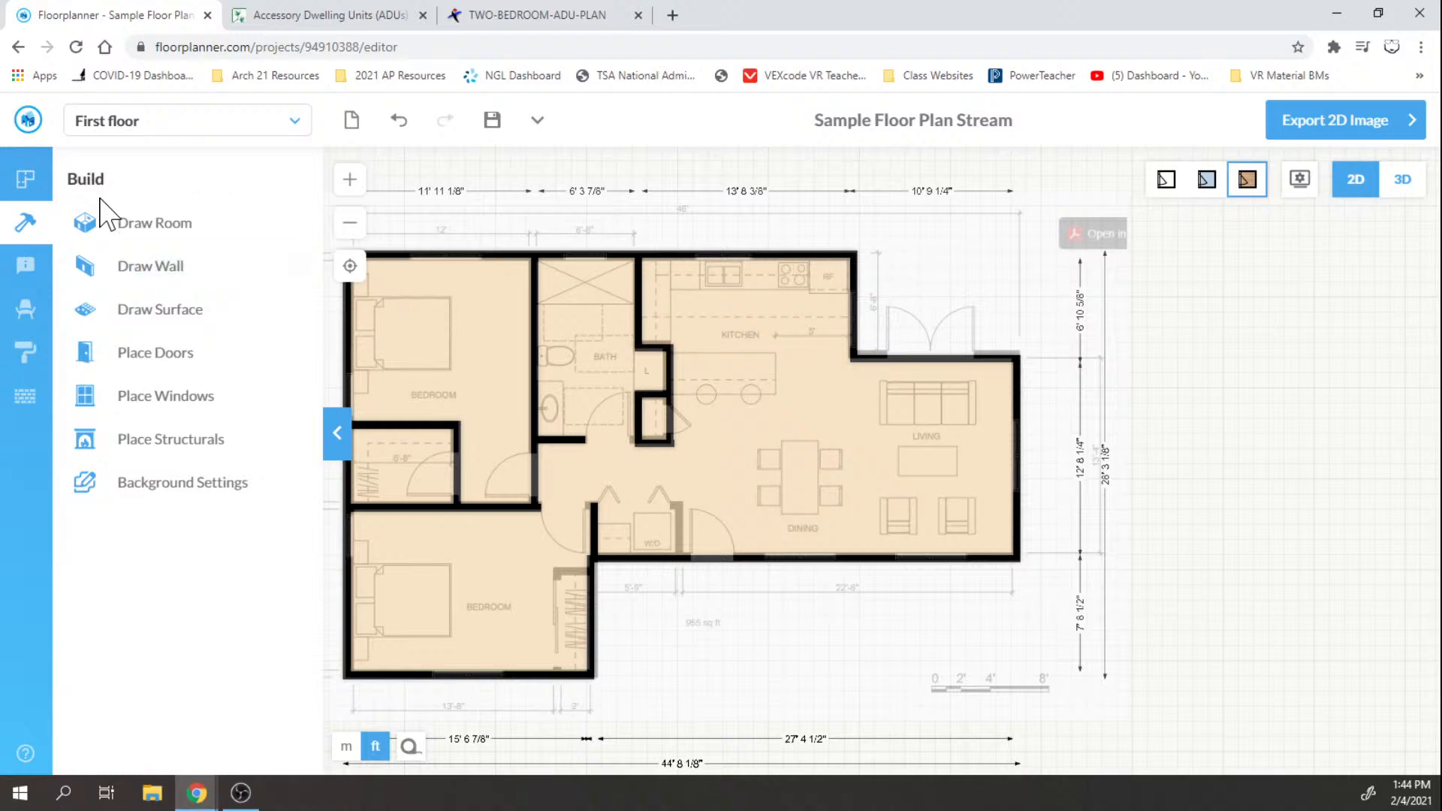
Step: Trace the laundry closet's side wall nearest the entry door and its hallway-side wall, about 5' 10" long, across the bifold door opening
{"action": "left_click", "coordinate": [135, 272]}
{"action": "left_click", "coordinate": [678, 561]}
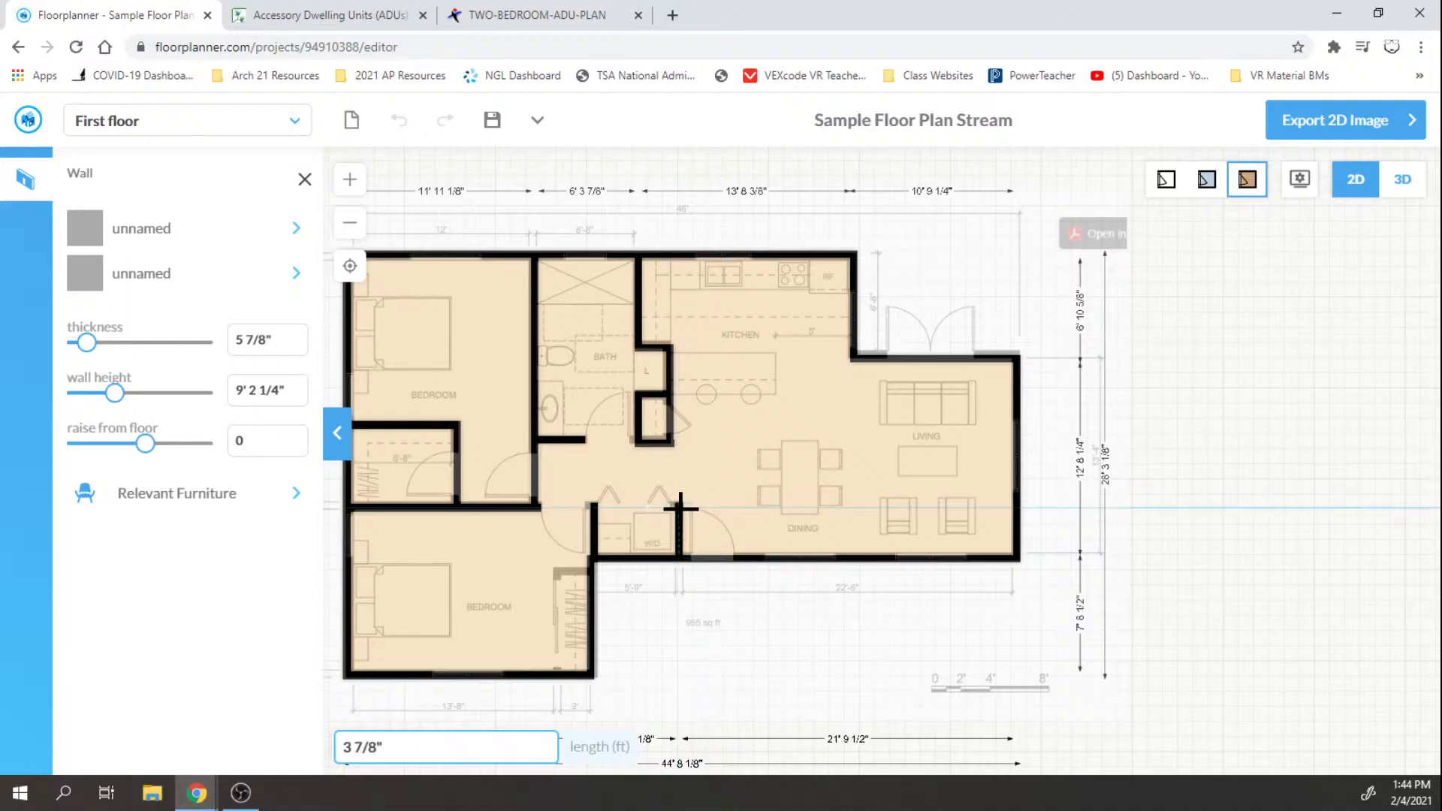
{"action": "left_click", "coordinate": [678, 503]}
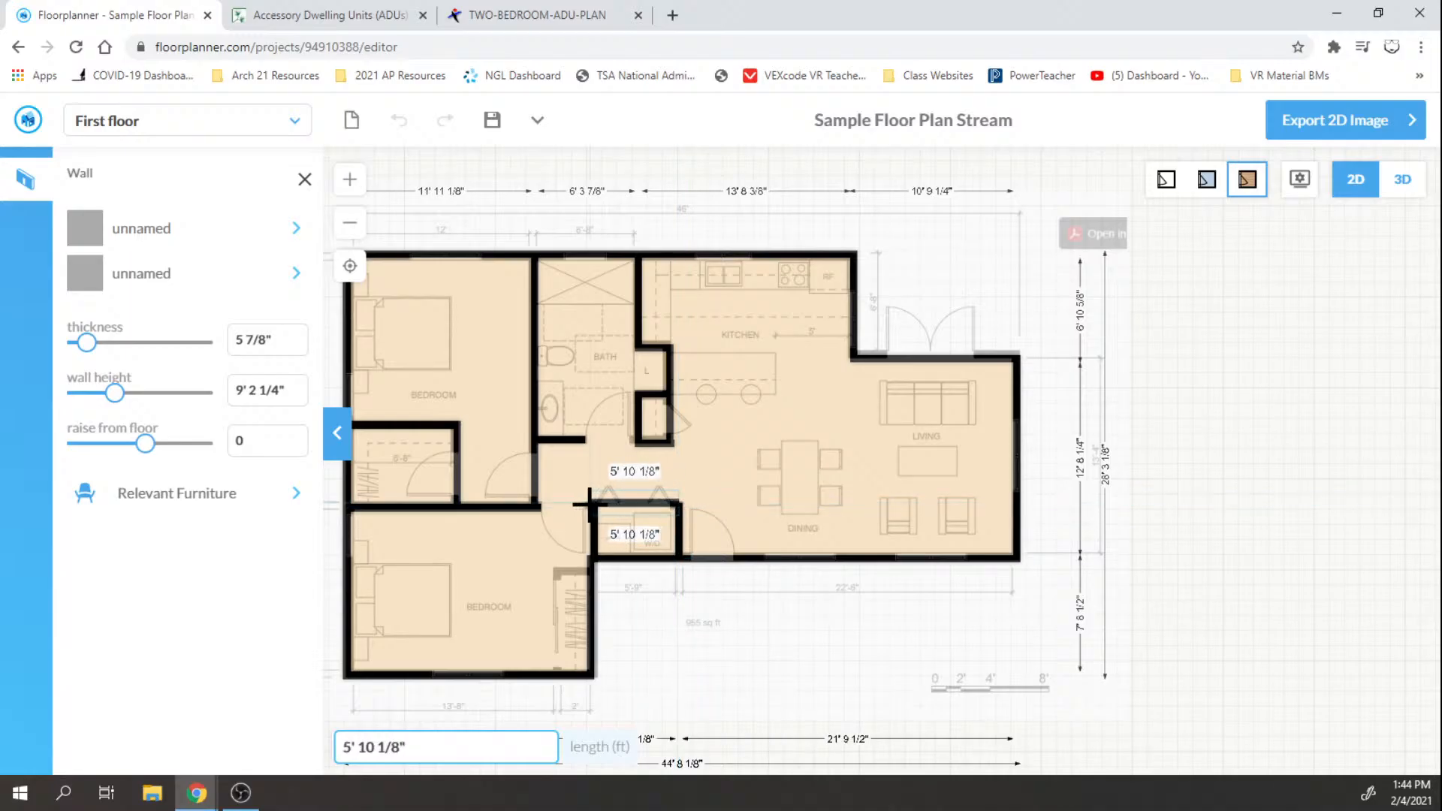
{"action": "left_click", "coordinate": [591, 504]}
{"action": "key", "text": "Escape"}
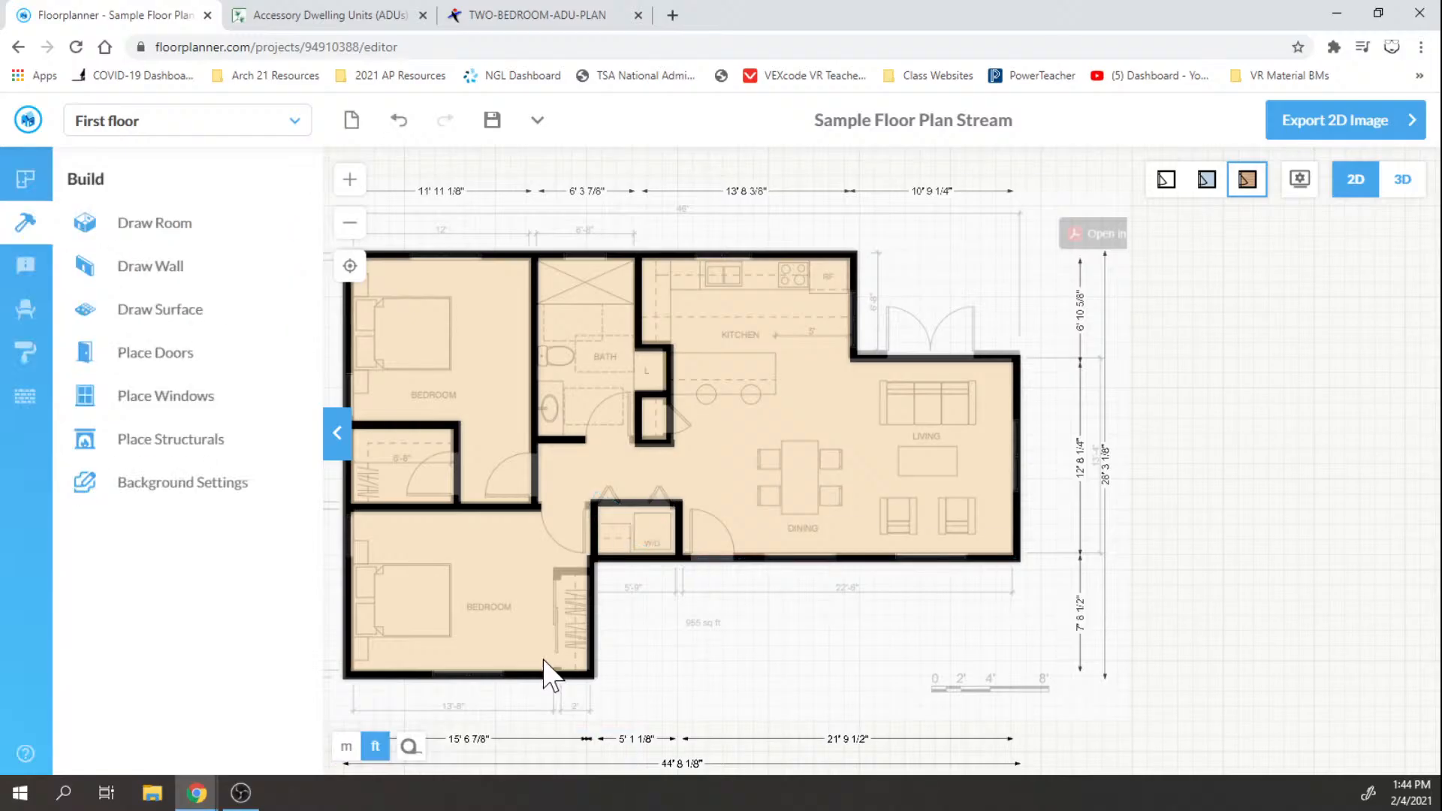
Step: View the traced walls in 3D and tilt the model to inspect the rooms and closets
{"action": "left_click", "coordinate": [1410, 180]}
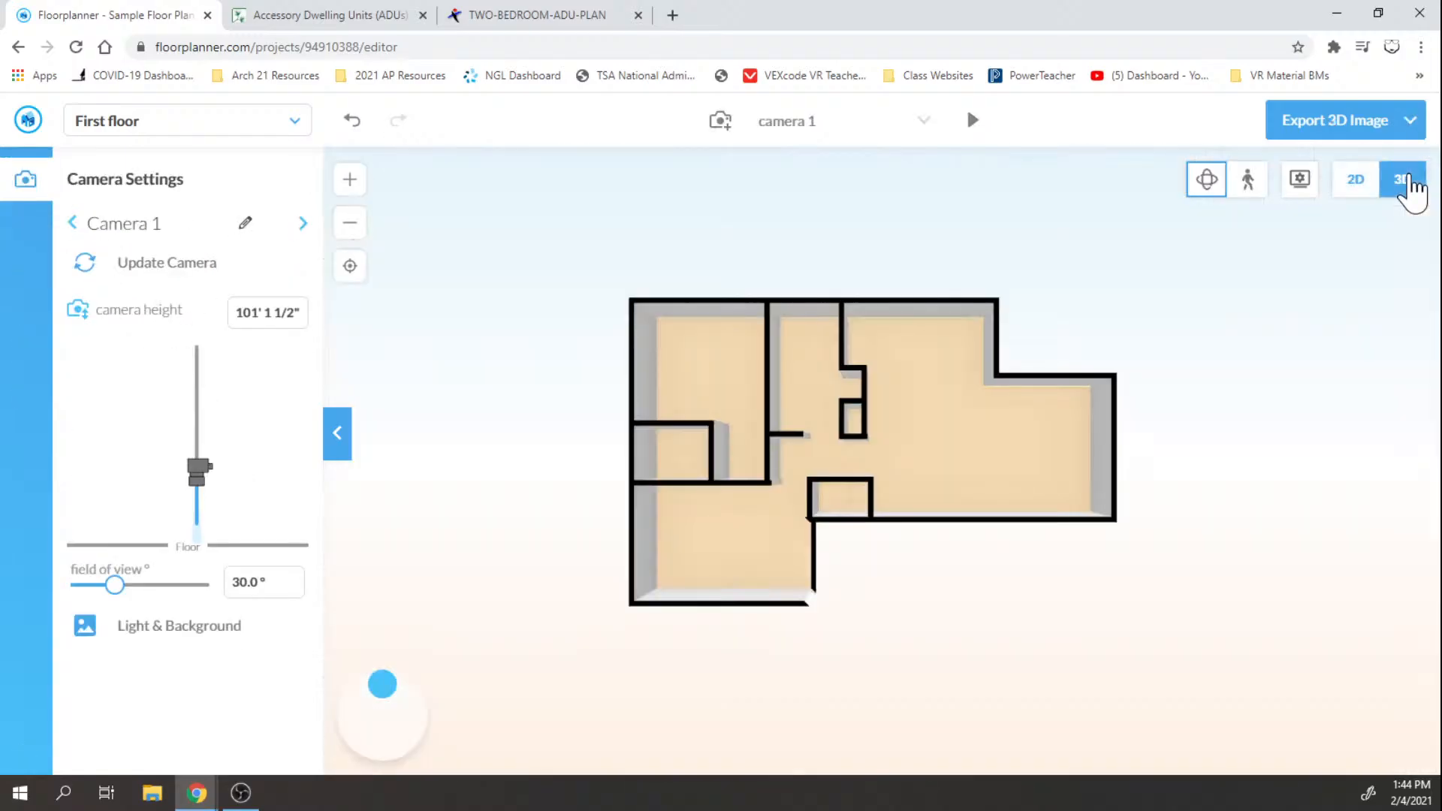
{"action": "left_click_drag", "start_coordinate": [1085, 567], "coordinate": [426, 495]}
{"action": "mouse_move", "coordinate": [427, 495]}
{"action": "right_mouse_down"}
{"action": "mouse_move", "coordinate": [418, 528]}
{"action": "mouse_move", "coordinate": [422, 516]}
{"action": "right_mouse_up"}
Step: Compare the model with the two-bedroom ADU plan PDF and the furnished plan on the Del Mar page, ending back in Floorplanner
{"action": "left_click", "coordinate": [581, 2]}
{"action": "left_click", "coordinate": [581, 4]}
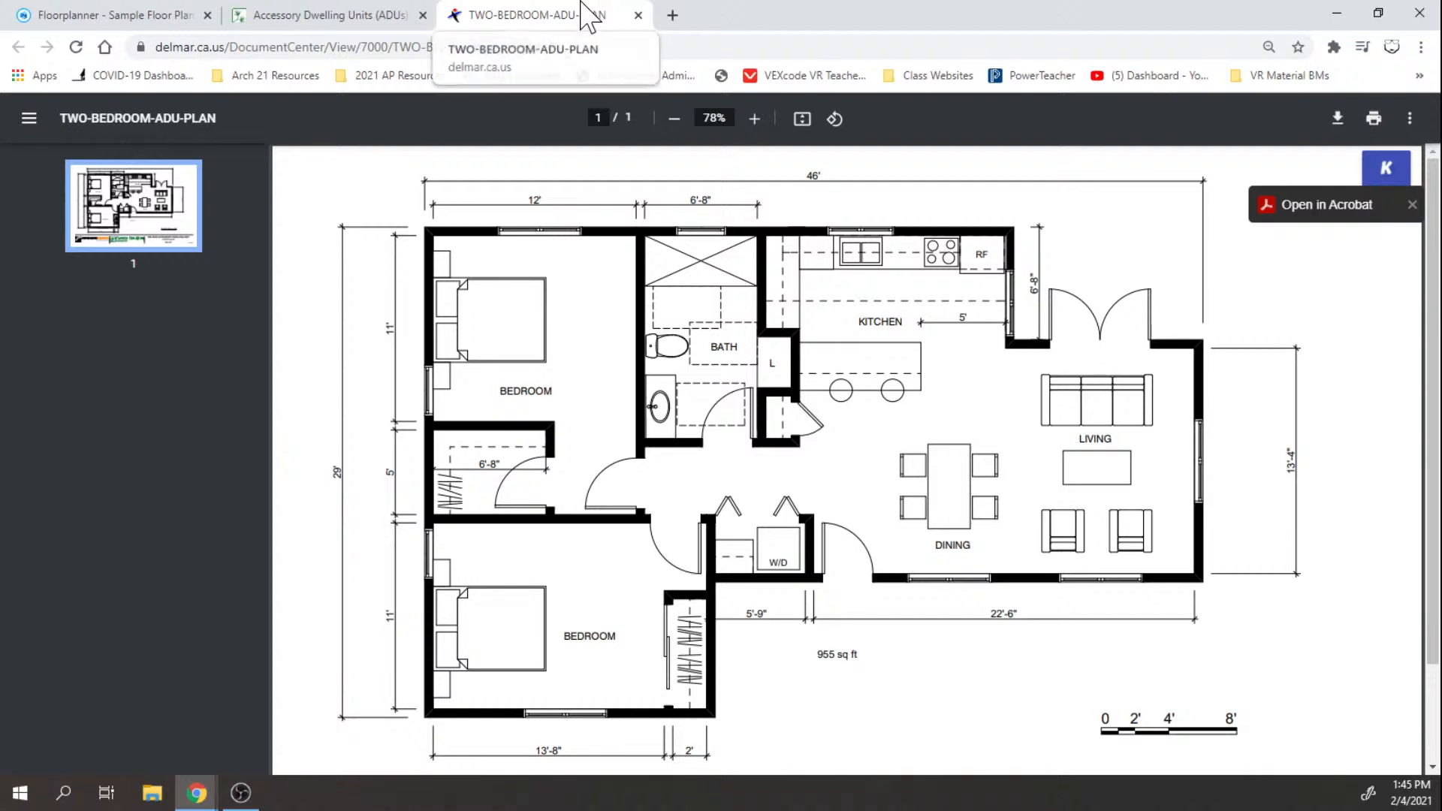
{"action": "left_click", "coordinate": [344, 16]}
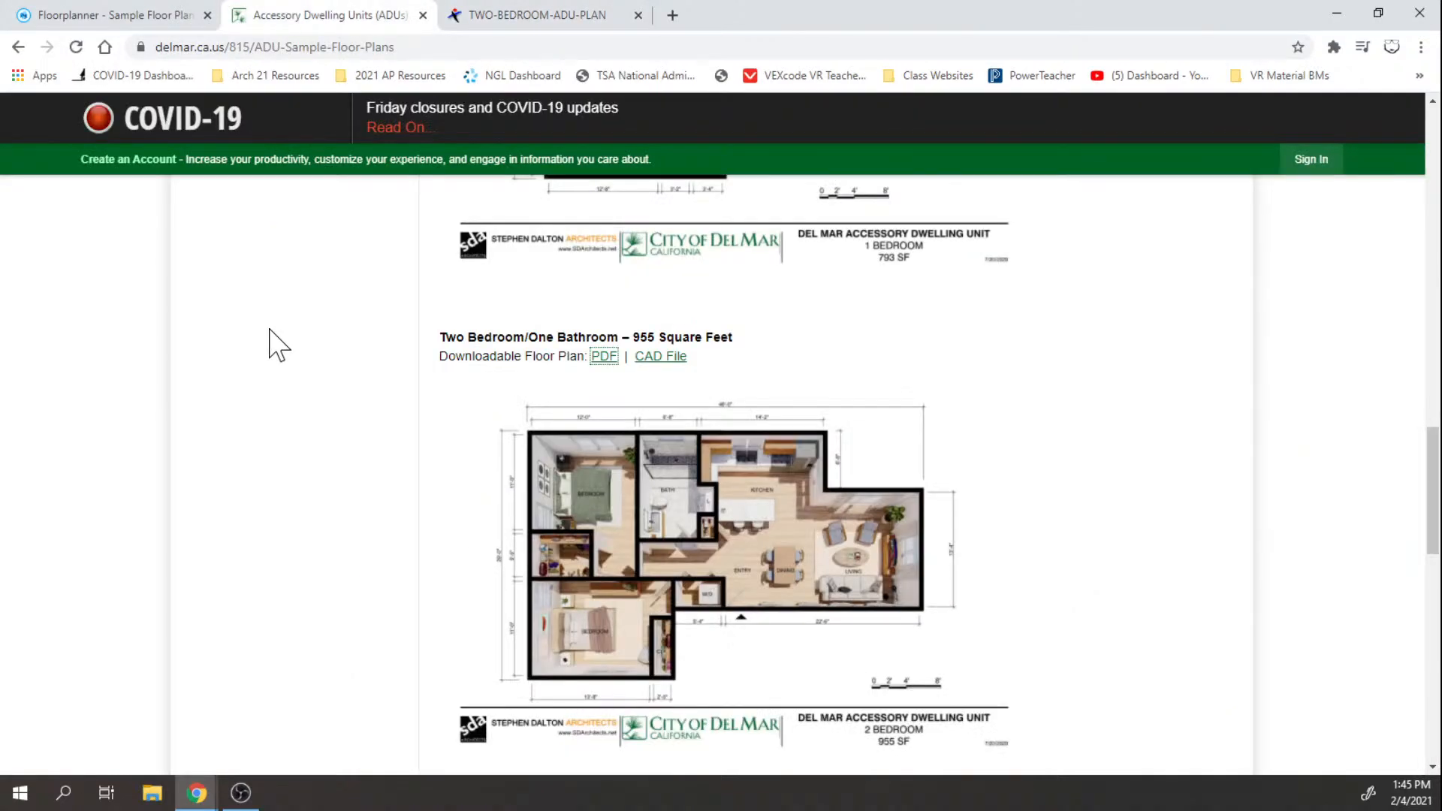
{"action": "mouse_move", "coordinate": [704, 537]}
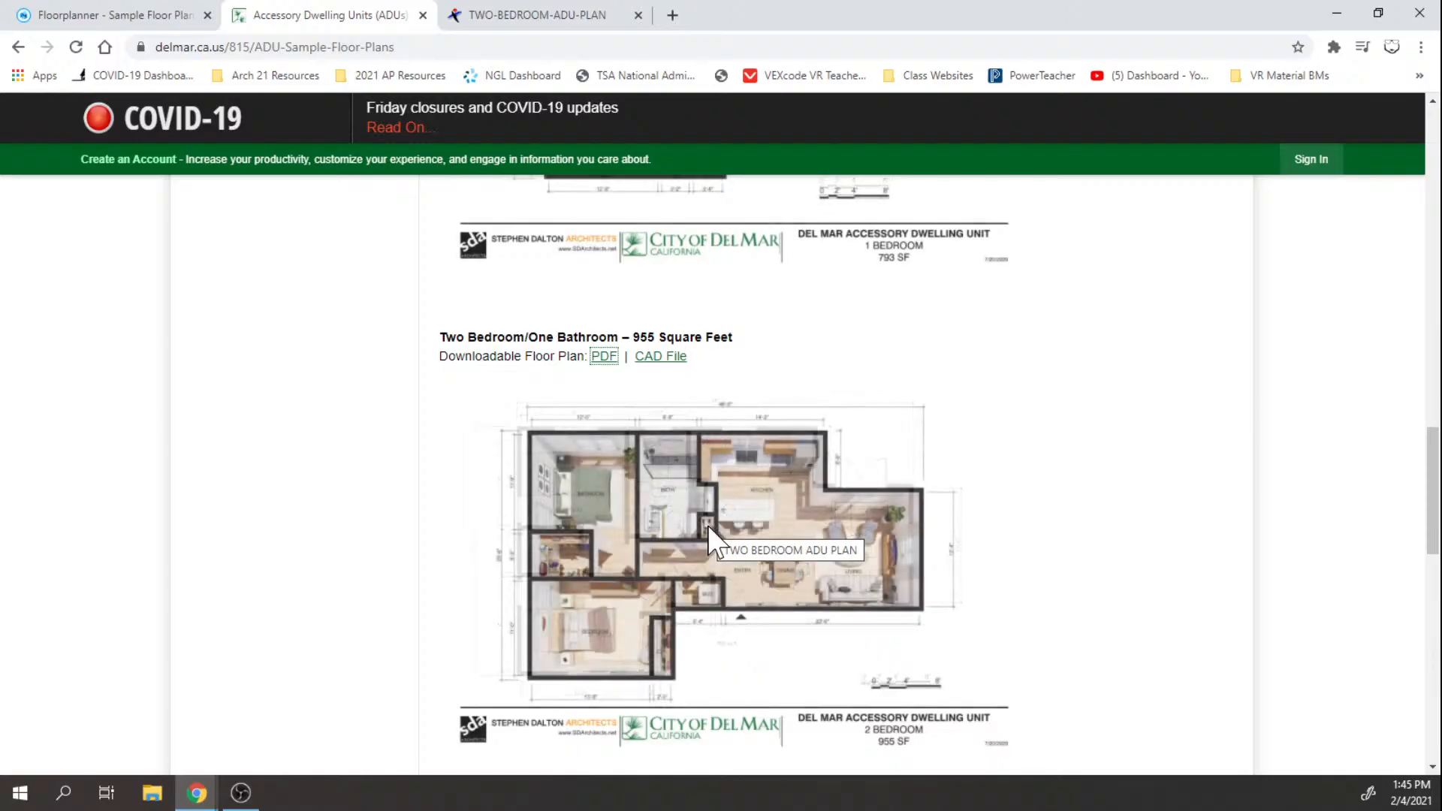
{"action": "left_click", "coordinate": [47, 6]}
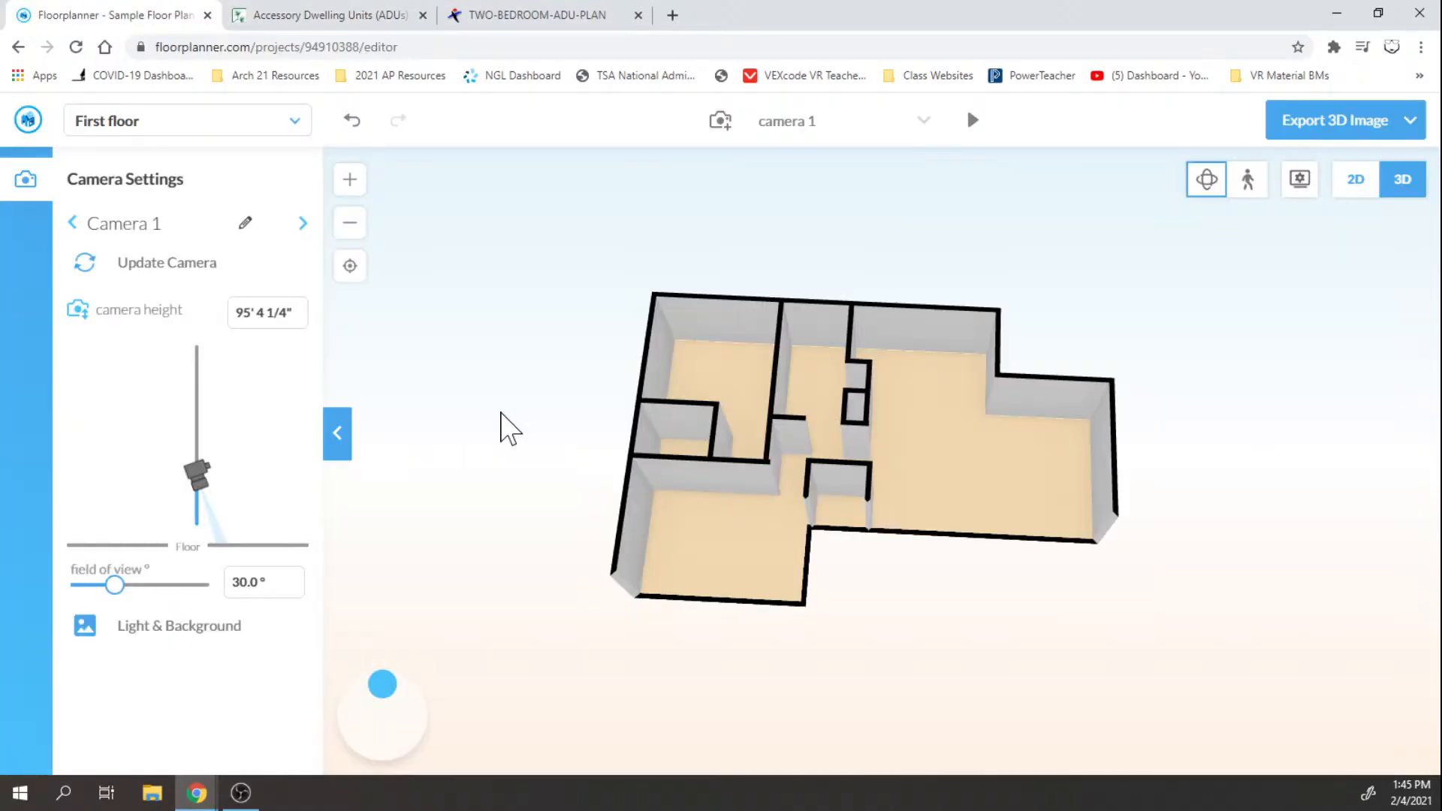
Step: Return to the 2D plan, delete the floorplan1.png backdrop, and collapse the sidebar to show only the drawn walls
{"action": "left_click", "coordinate": [1356, 183]}
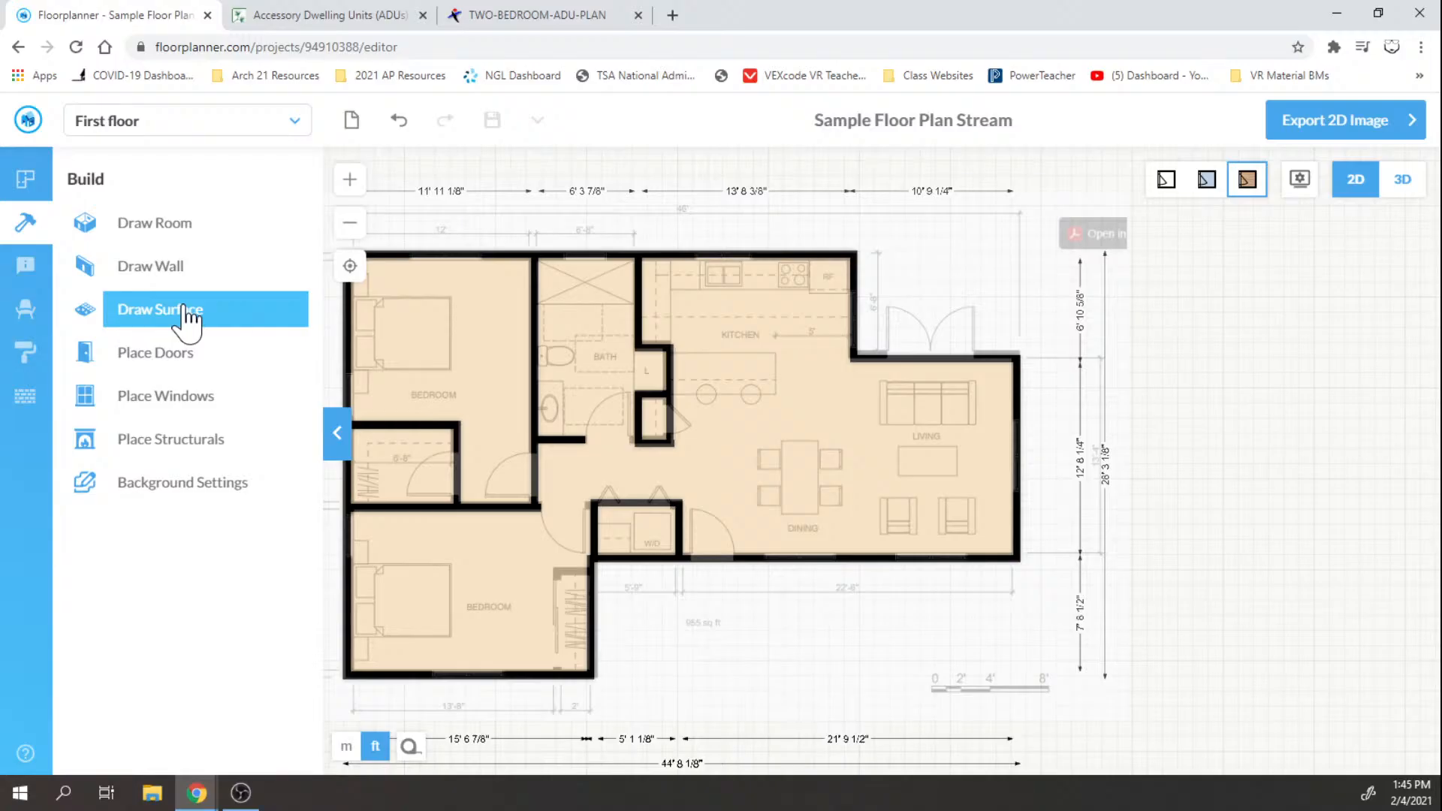
{"action": "left_click", "coordinate": [179, 488]}
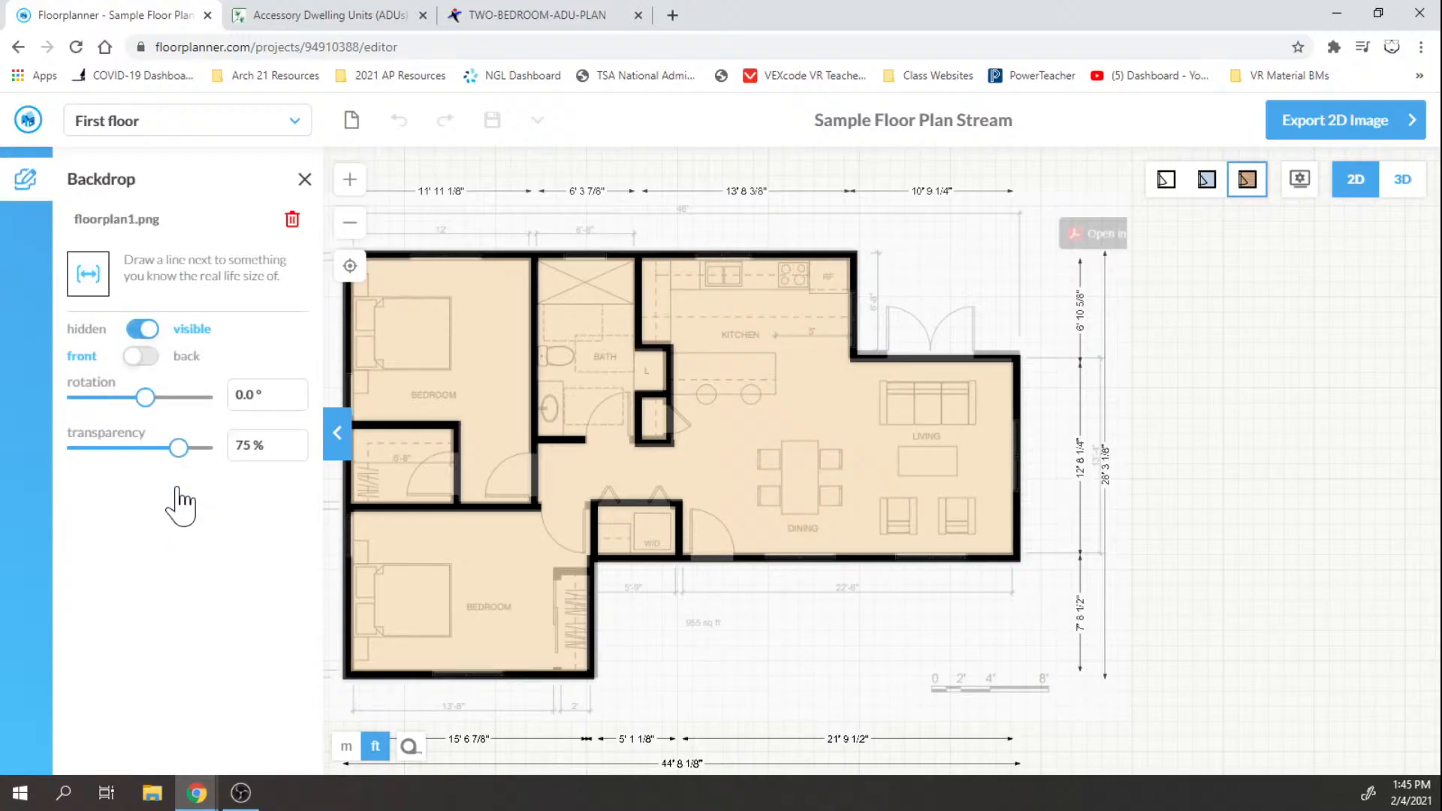
{"action": "left_click", "coordinate": [292, 220]}
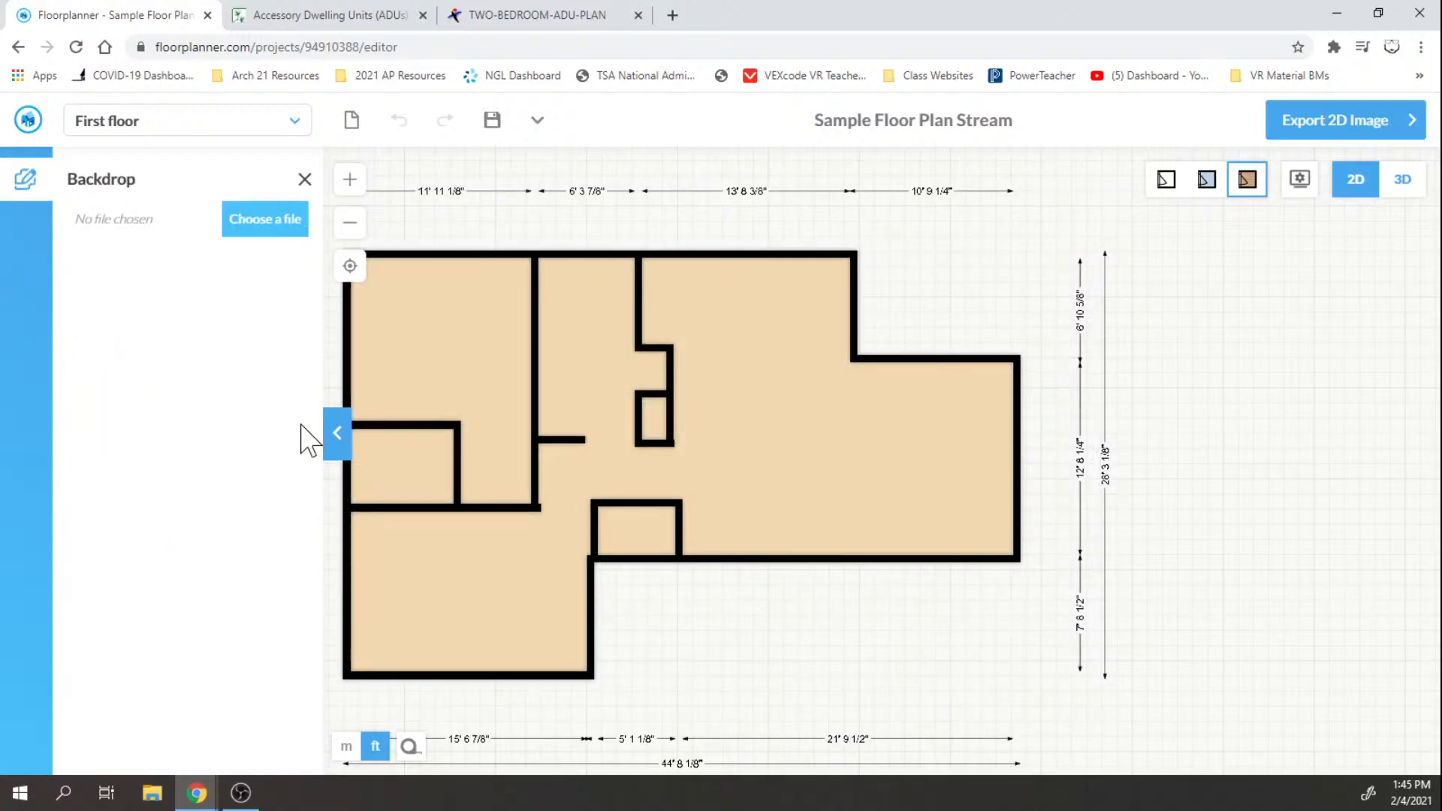
{"action": "left_click", "coordinate": [334, 449]}
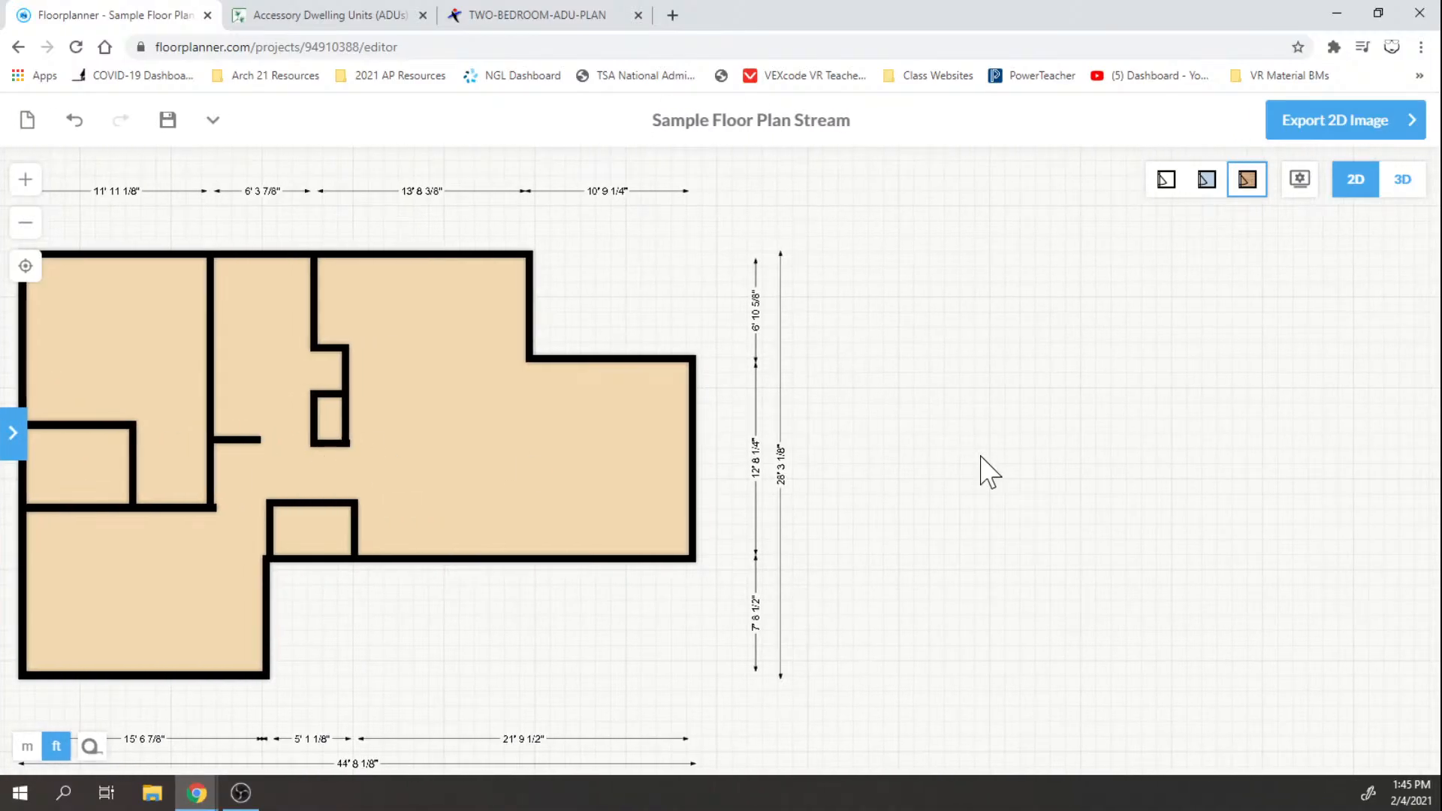